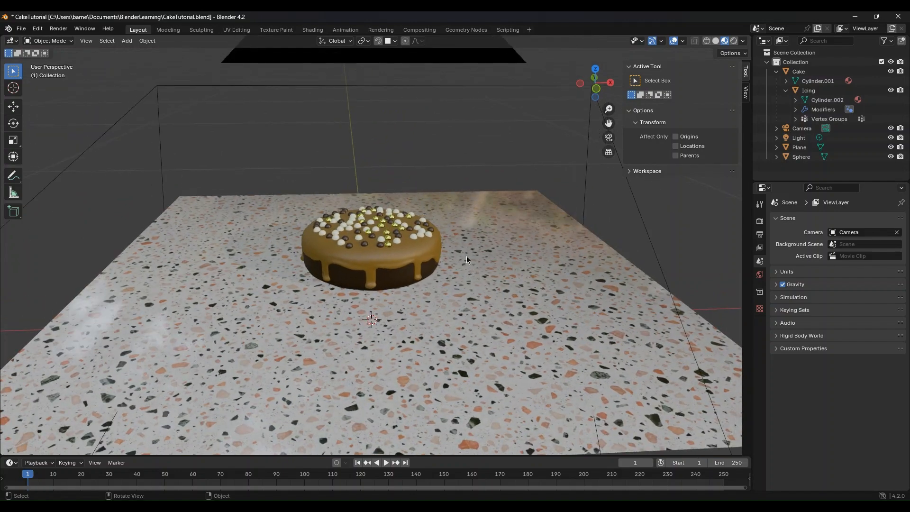
# Add a mesh circle to the cake scene.
pyautogui.moveTo(236, 252)
pyautogui.mouseDown(button='middle')
pyautogui.moveTo(232, 260)
pyautogui.moveTo(251, 240)
pyautogui.moveTo(234, 254)
pyautogui.mouseUp(button='middle')
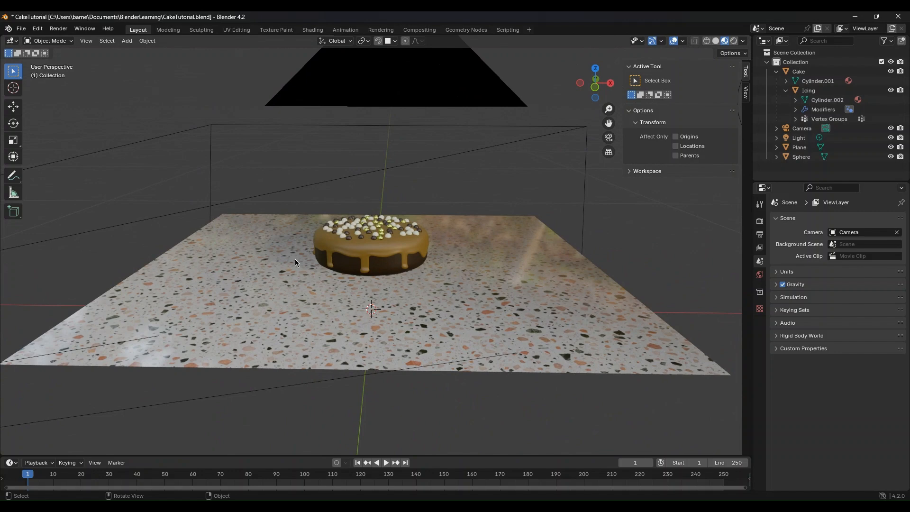
pyautogui.moveTo(291, 188); pyautogui.dragTo(292, 194, button='middle')
pyautogui.hotkey('shift', 'a')
pyautogui.moveTo(297, 190)
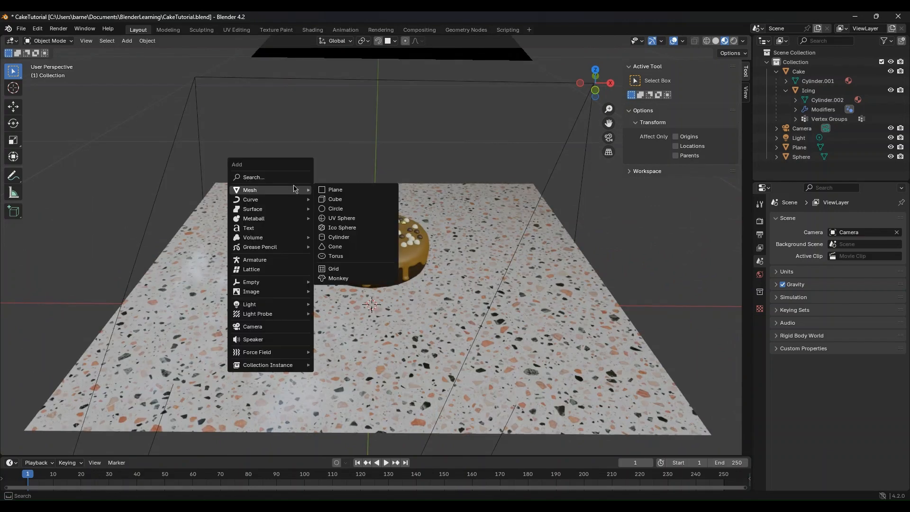
pyautogui.click(336, 209)
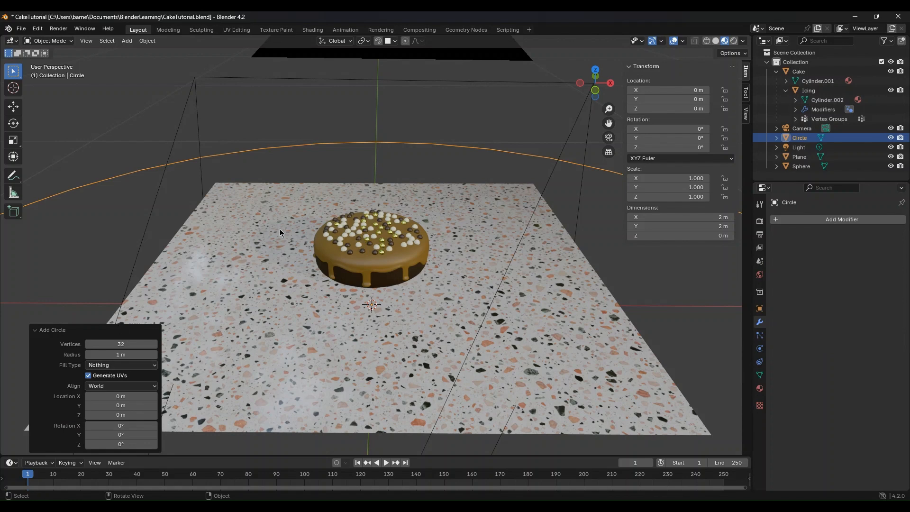
# Set the new circle's radius to 0.1 m.
pyautogui.moveTo(135, 354); pyautogui.dragTo(101, 357)
pyautogui.moveTo(191, 353); pyautogui.dragTo(204, 305, button='middle')
pyautogui.click(132, 354)
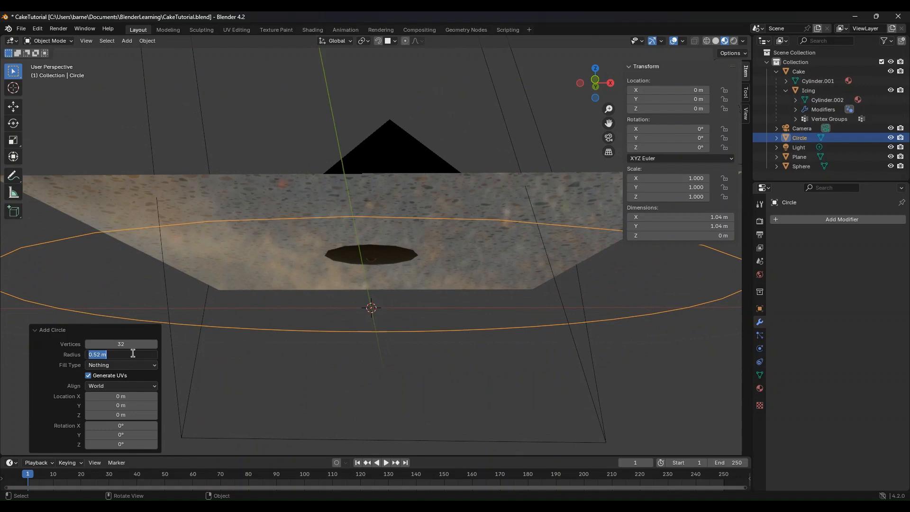
pyautogui.write('.15')
pyautogui.press('Return')
pyautogui.moveTo(281, 308); pyautogui.dragTo(294, 224, button='middle')
pyautogui.doubleClick(129, 353)
pyautogui.write('.1')
pyautogui.press('Return')
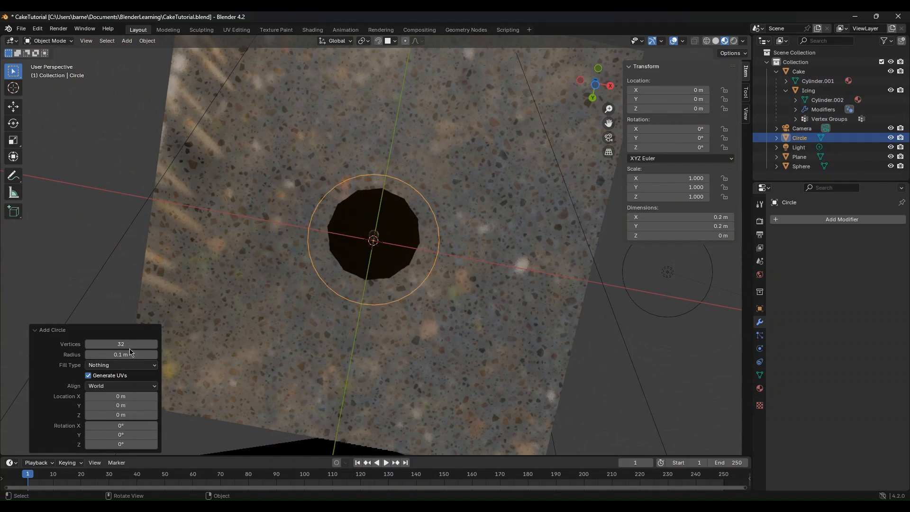
# Set the circle's vertex count to 100.
pyautogui.moveTo(247, 351); pyautogui.dragTo(343, 276, button='middle')
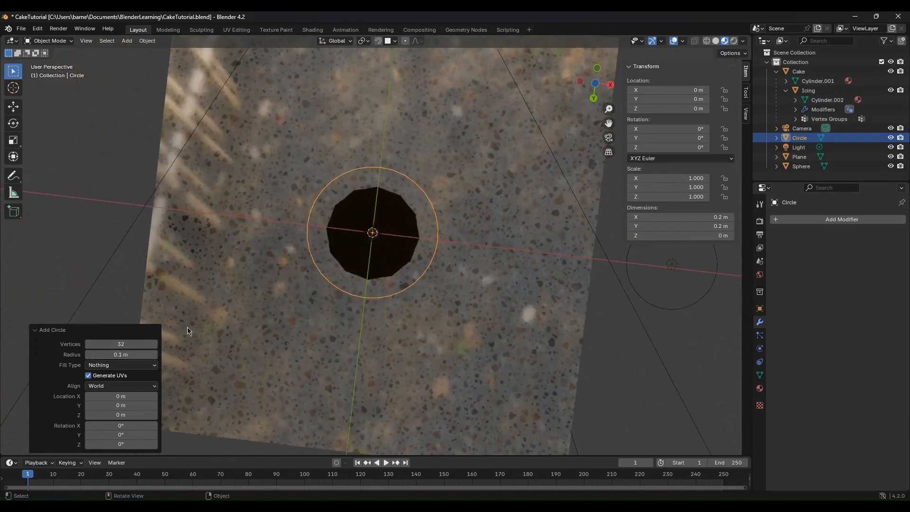
pyautogui.scroll(3, 448, 246)
pyautogui.scroll(1, 450, 242)
pyautogui.moveTo(450, 242); pyautogui.dragTo(424, 325, button='middle')
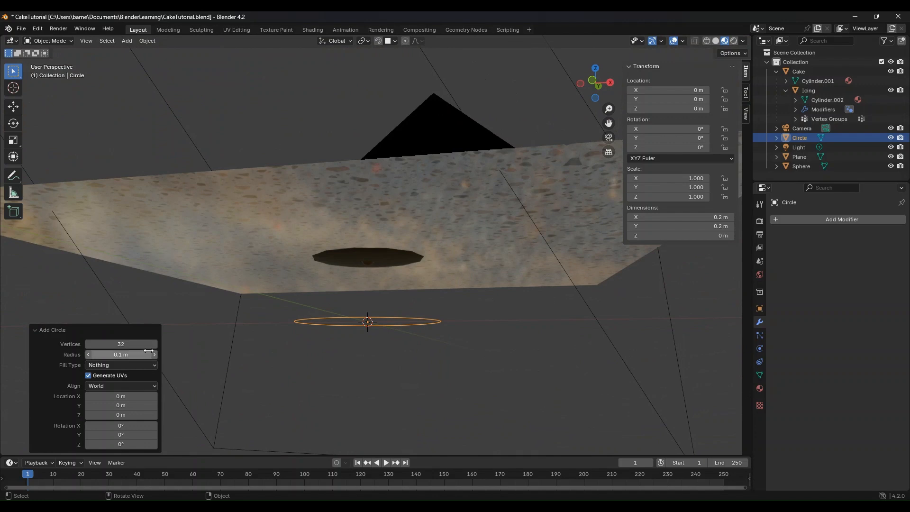
pyautogui.click(128, 344)
pyautogui.write('100')
pyautogui.press('Return')
# Raise the circle along Z to a height of about 0.09 m, so it surrounds the base of the cake.
pyautogui.moveTo(510, 346)
pyautogui.mouseDown(button='middle')
pyautogui.moveTo(533, 364)
pyautogui.moveTo(525, 342)
pyautogui.moveTo(514, 365)
pyautogui.moveTo(519, 351)
pyautogui.mouseUp(button='middle')
pyautogui.moveTo(431, 345); pyautogui.dragTo(429, 317, button='middle')
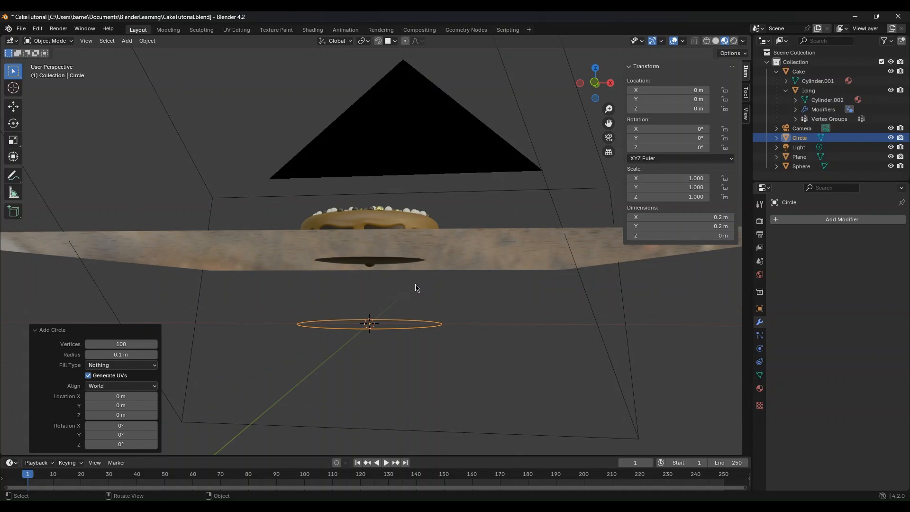
pyautogui.press('g')
pyautogui.press('z')
pyautogui.click(481, 248)
pyautogui.moveTo(481, 247); pyautogui.dragTo(491, 280, button='middle')
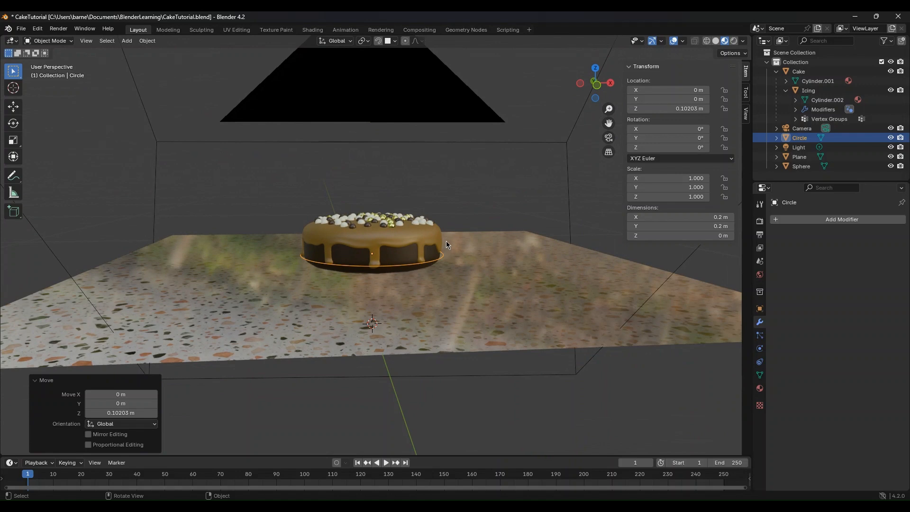
pyautogui.press('g')
pyautogui.press('z')
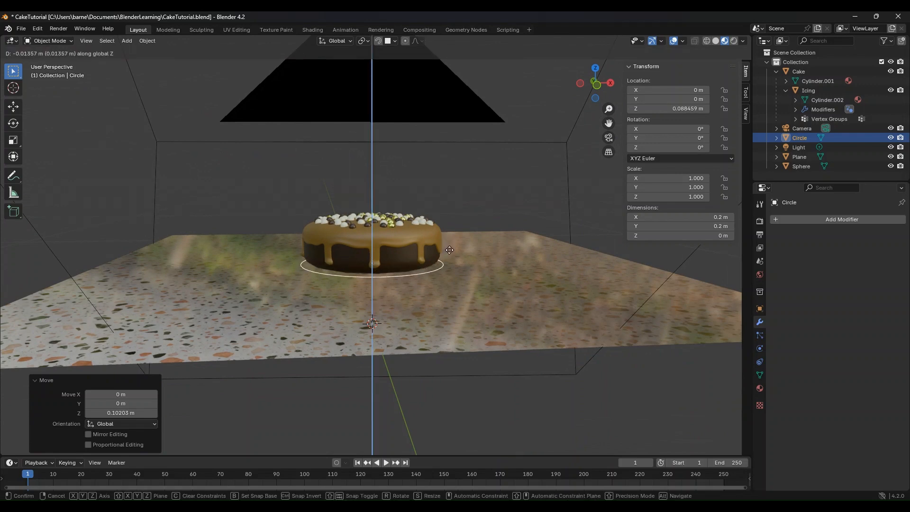
pyautogui.click(449, 250)
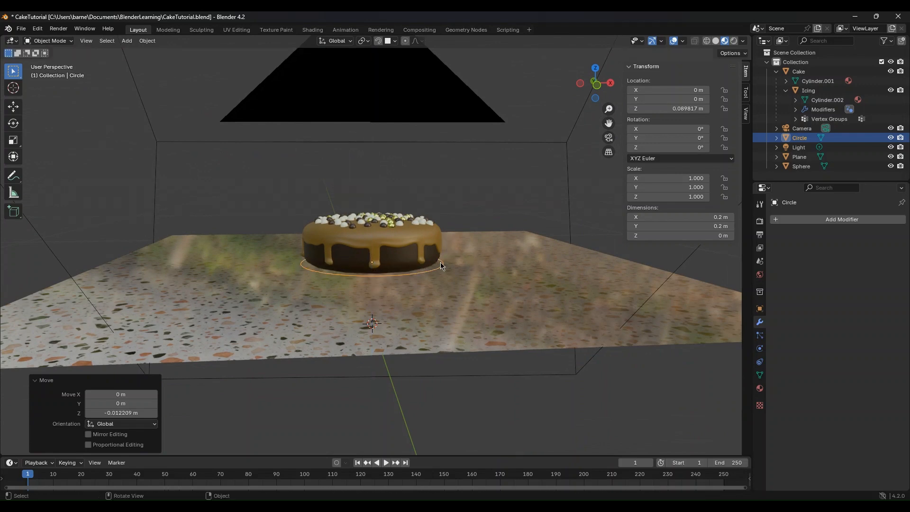
# Isolate the circle in local view and enter Edit Mode with vertex selection and nothing selected.
pyautogui.press('KP_Divide')
pyautogui.moveTo(421, 254); pyautogui.dragTo(457, 300, button='middle')
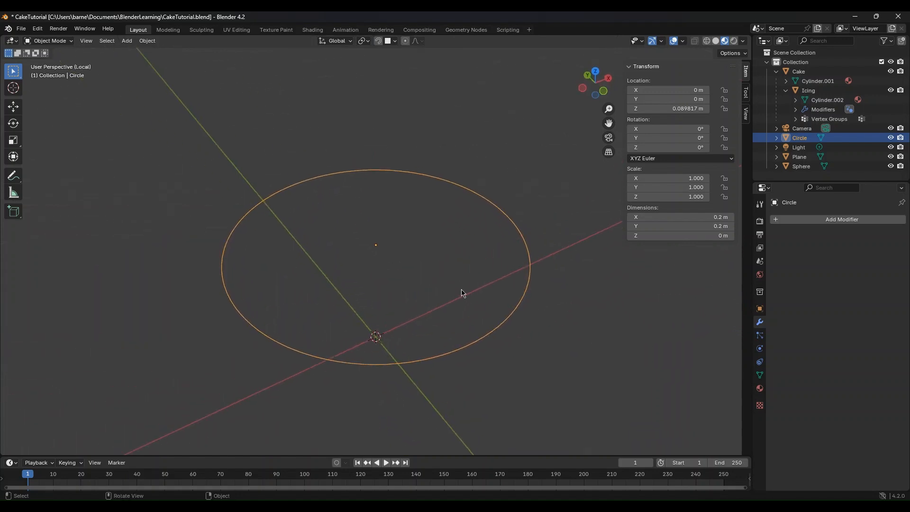
pyautogui.press('Tab')
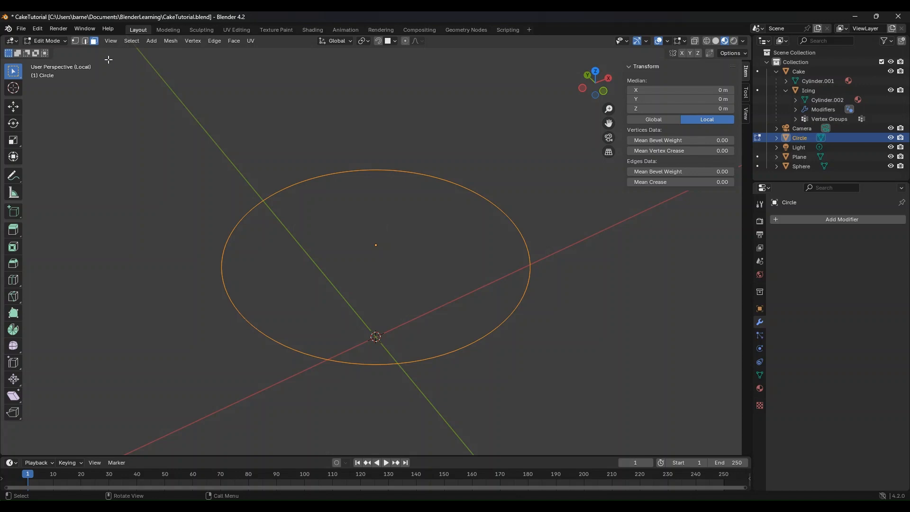
pyautogui.click(75, 41)
pyautogui.press('2')
pyautogui.hotkey('alt', 'a')
pyautogui.press('1')
pyautogui.press('2')
pyautogui.press('3')
pyautogui.press('1')
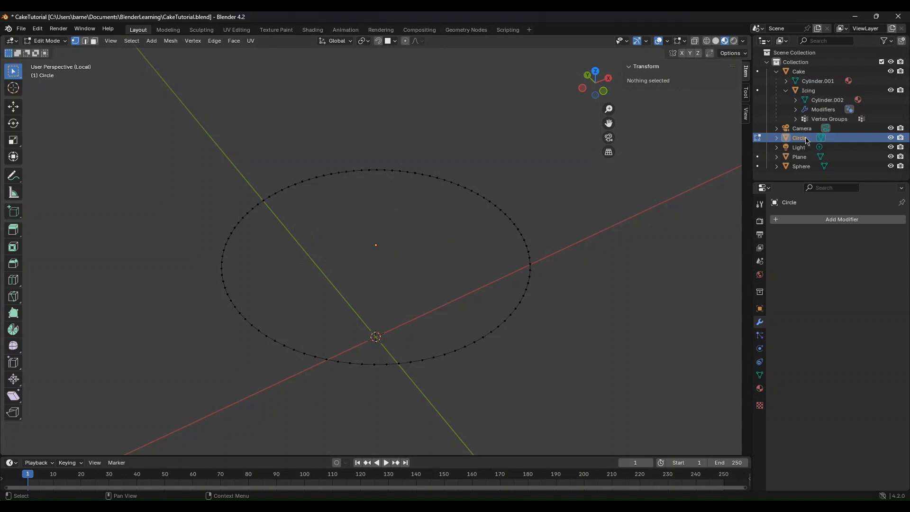
# Extrude all the circle's vertices about 0.0055 m up along Z and scale the new loop outward to about 1.03.
pyautogui.press('a')
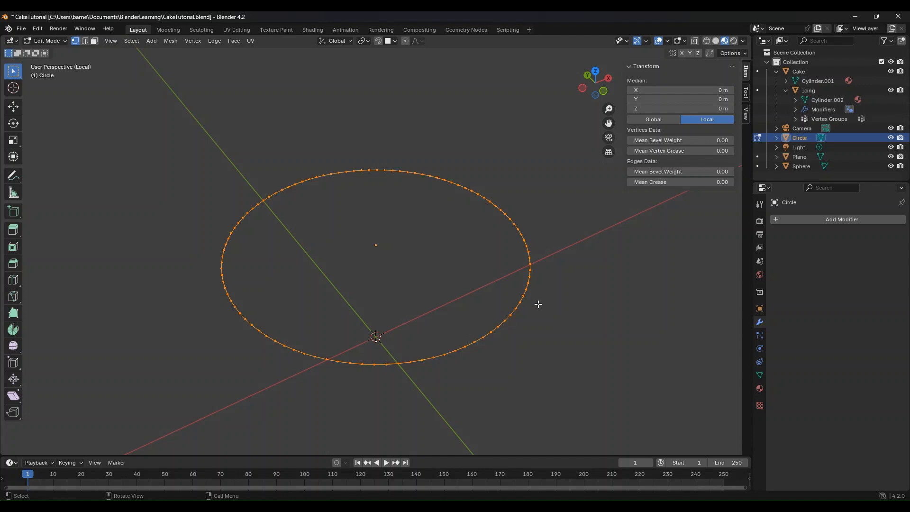
pyautogui.moveTo(539, 298); pyautogui.dragTo(514, 242, button='middle')
pyautogui.press('e')
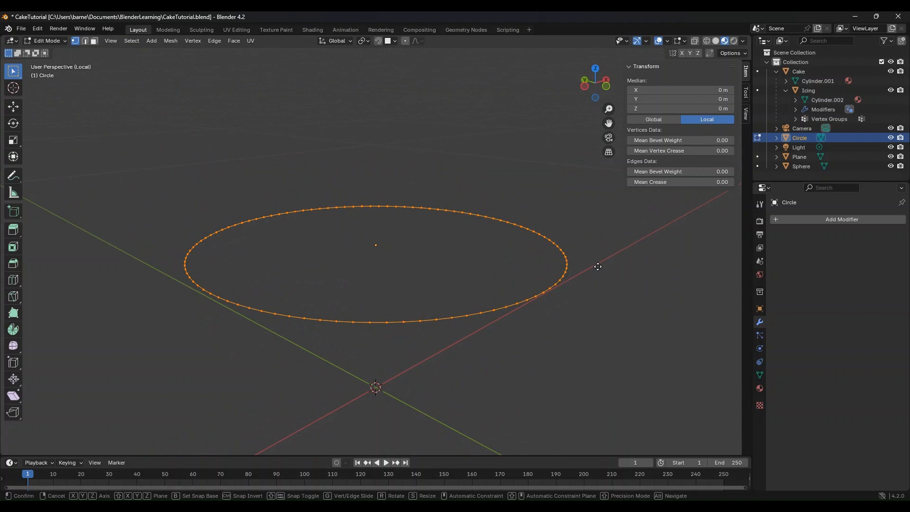
pyautogui.press('z')
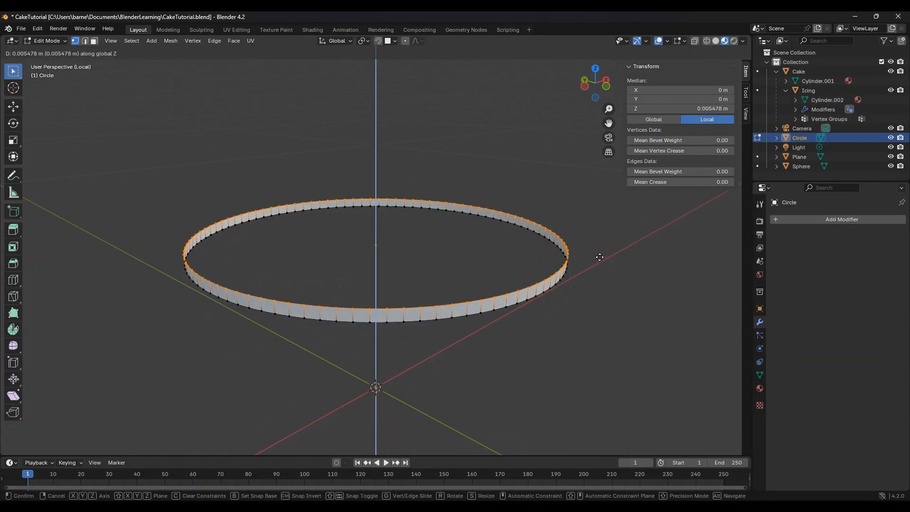
pyautogui.click(600, 257)
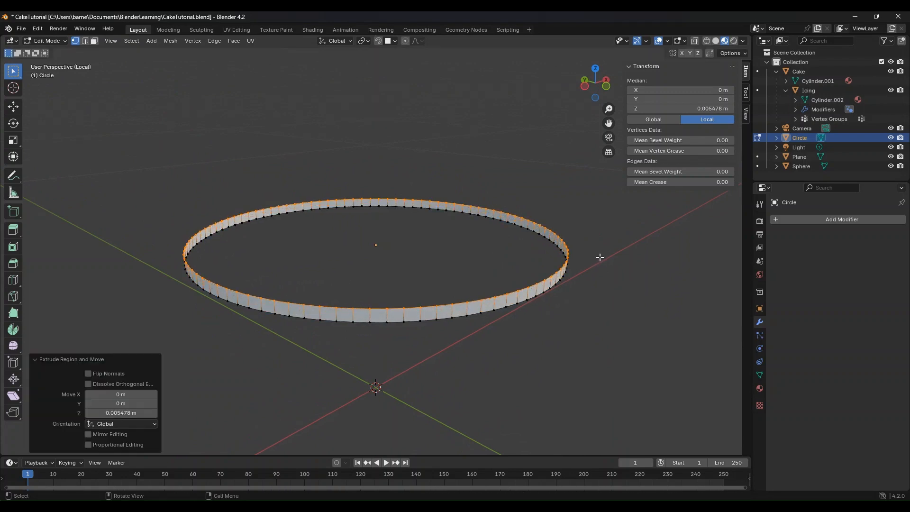
pyautogui.press('s')
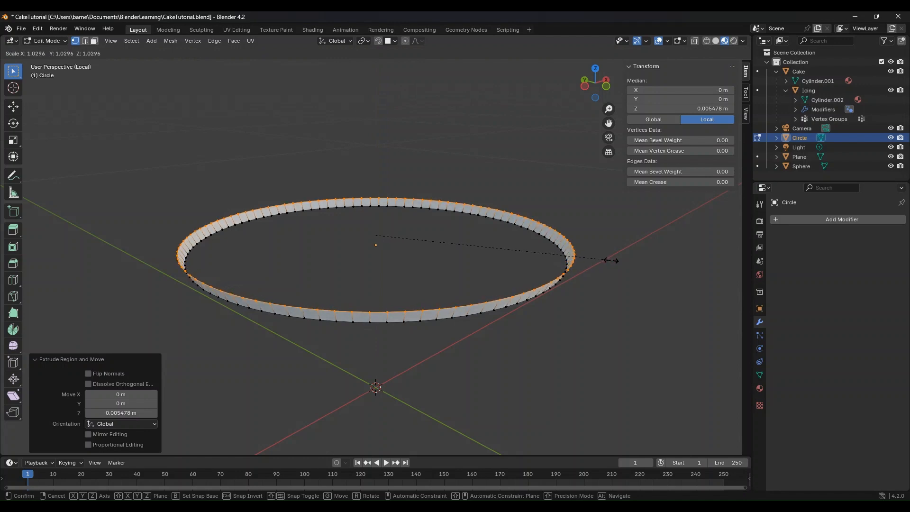
pyautogui.click(612, 260)
# Extrude the upper edge loop in place and scale it outward to about 1.174 to form a flat rim.
pyautogui.moveTo(539, 297); pyautogui.dragTo(552, 280, button='middle')
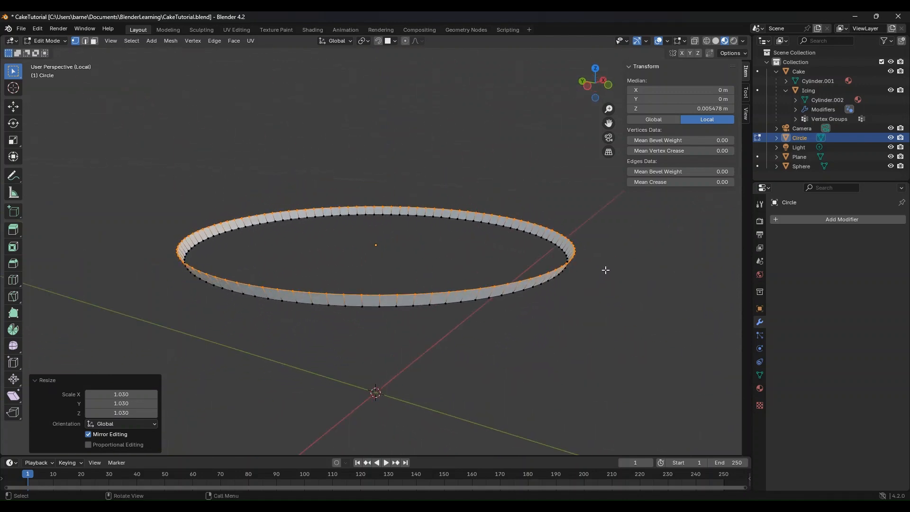
pyautogui.press('g')
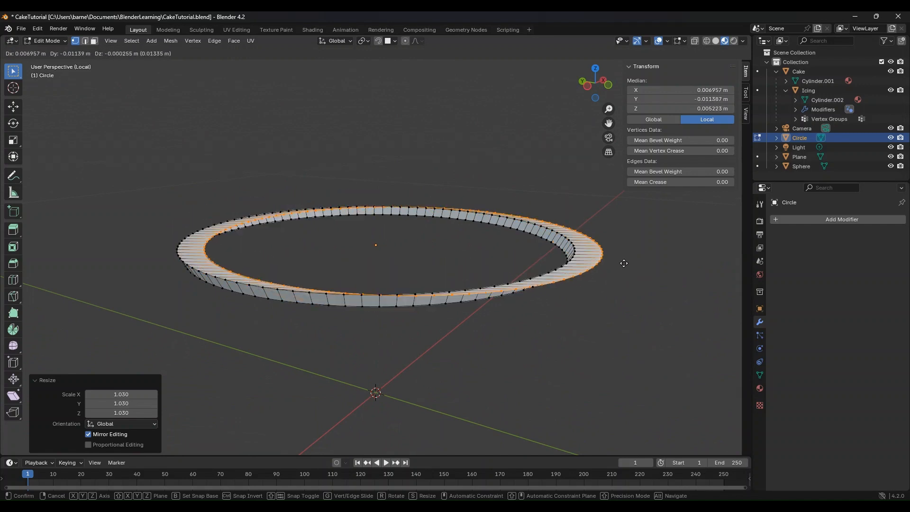
pyautogui.press('Escape')
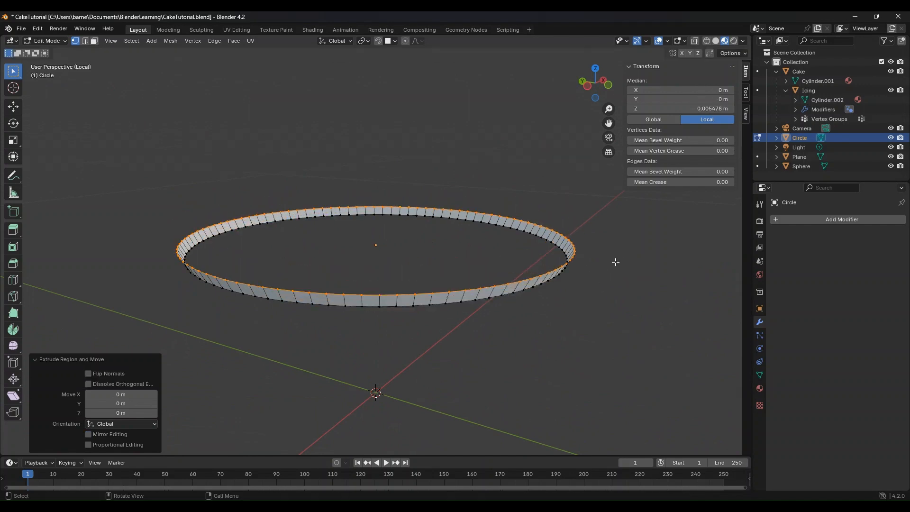
pyautogui.press('s')
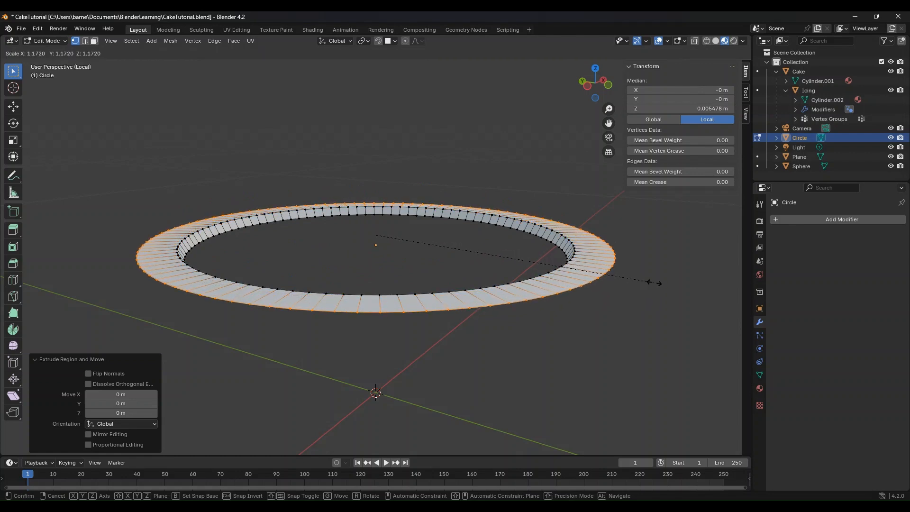
pyautogui.click(654, 283)
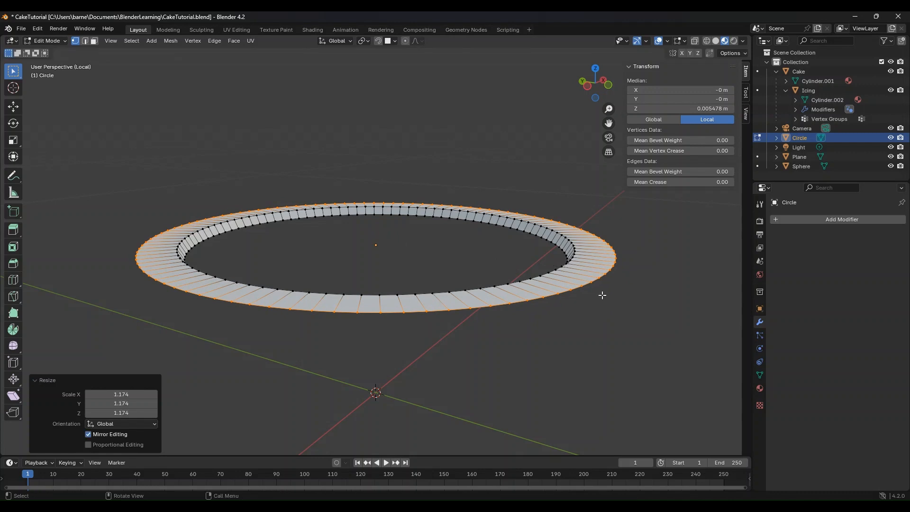
# Extrude the rim's outer loop about 0.0048 m up along Z and scale it outward to about 1.022.
pyautogui.press('g')
pyautogui.press('z')
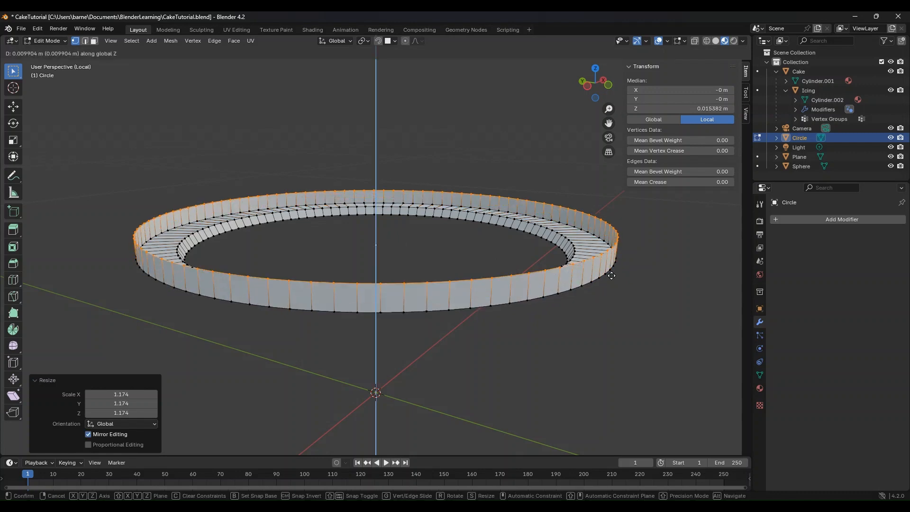
pyautogui.click(614, 286)
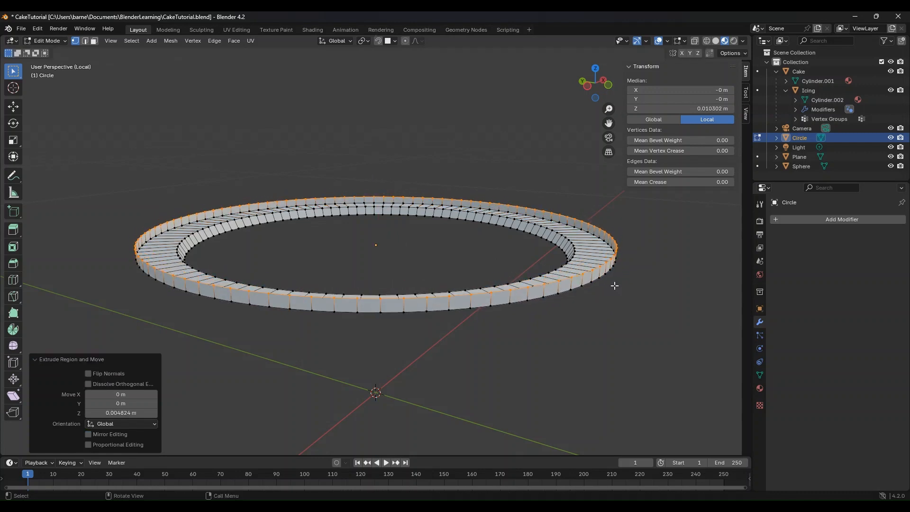
pyautogui.press('s')
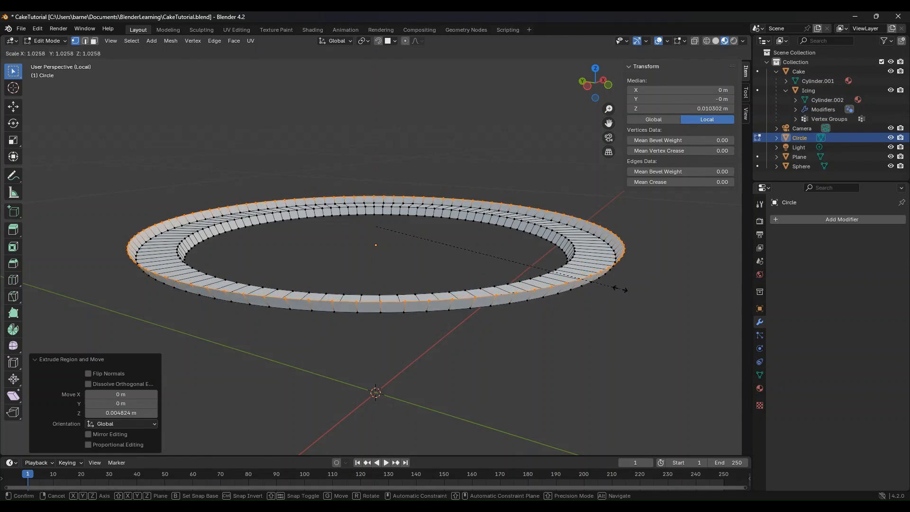
pyautogui.click(619, 289)
# Select the innermost bottom edge loop and fill it with a face to close the plate's base.
pyautogui.moveTo(428, 252); pyautogui.dragTo(368, 264, button='middle')
pyautogui.scroll(4, 368, 263)
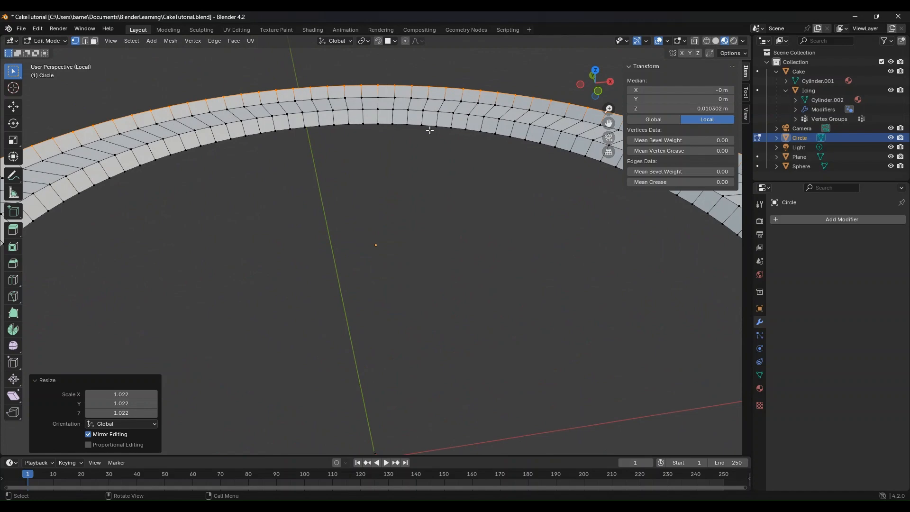
pyautogui.click(446, 128)
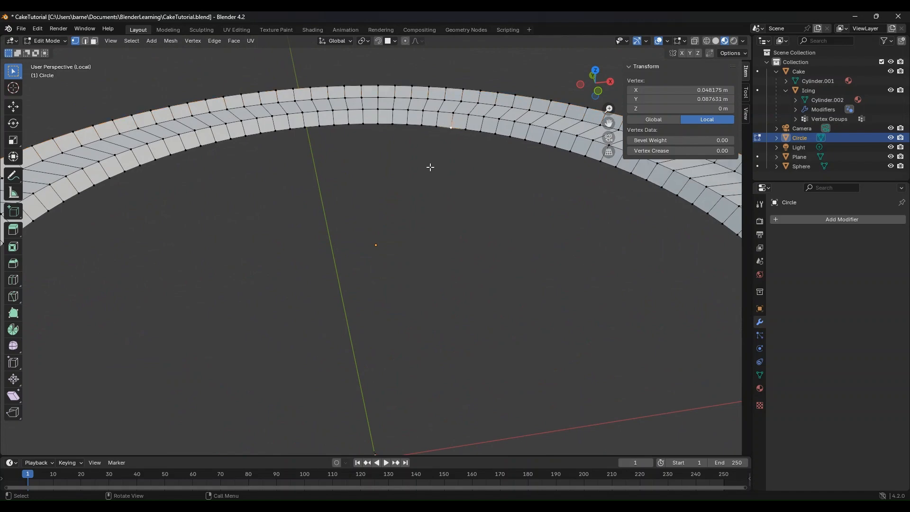
pyautogui.keyDown('alt'); pyautogui.click(442, 125); pyautogui.keyUp('alt')
pyautogui.scroll(-3, 434, 145)
pyautogui.moveTo(425, 152); pyautogui.dragTo(552, 190, button='middle')
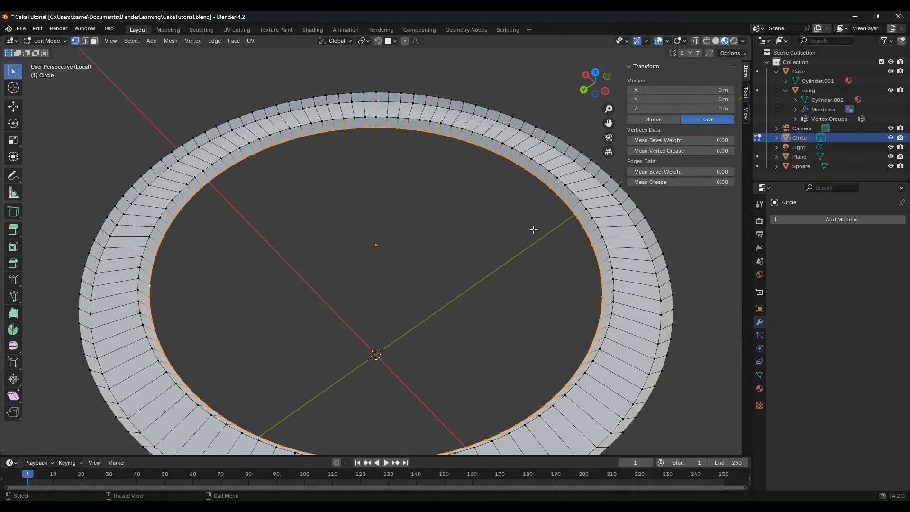
pyautogui.press('f')
# Select the base loop and the inner and outer edge loops of the flat rim, and bevel them about 0.0026 m with 3 segments.
pyautogui.moveTo(364, 232); pyautogui.dragTo(254, 191, button='middle')
pyautogui.press('2')
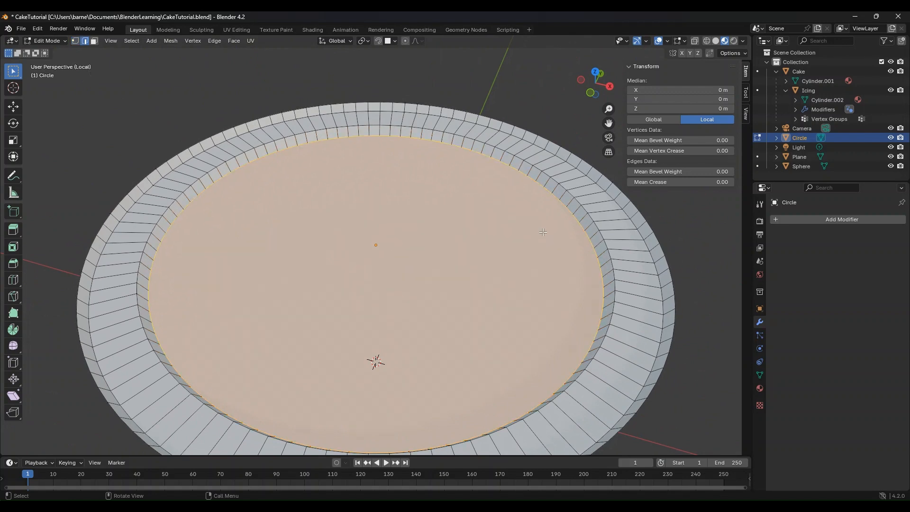
pyautogui.press('alt')
pyautogui.press('alt')
pyautogui.keyDown('alt'); pyautogui.keyDown('shift'); pyautogui.click(602, 234); pyautogui.keyUp('shift'); pyautogui.keyUp('alt')
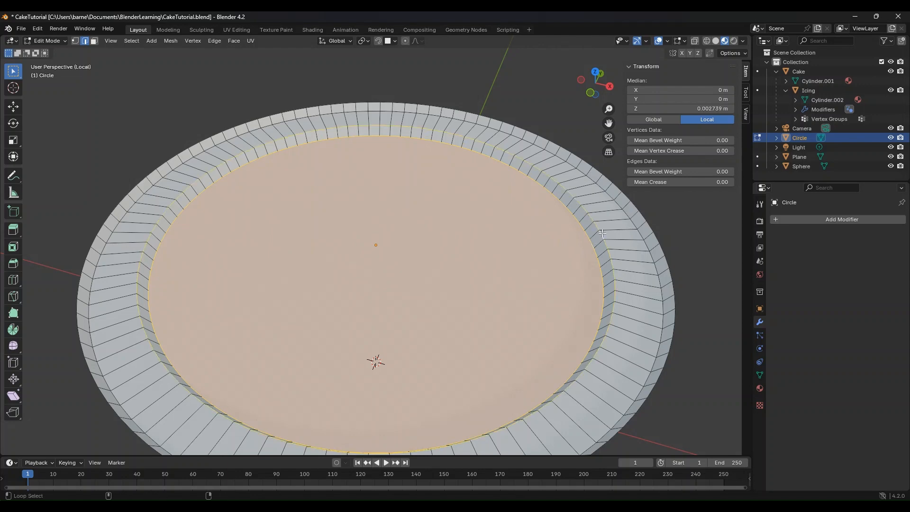
pyautogui.keyDown('alt'); pyautogui.keyDown('shift'); pyautogui.click(641, 235); pyautogui.keyUp('shift'); pyautogui.keyUp('alt')
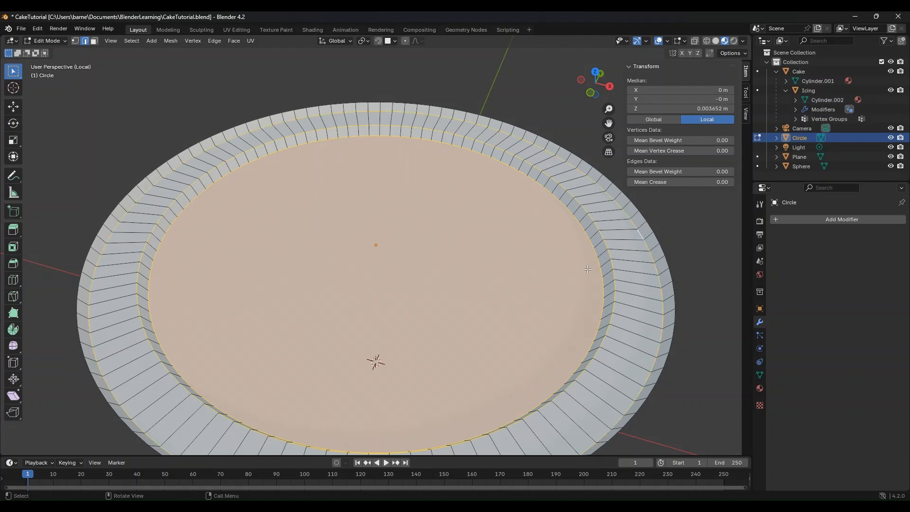
pyautogui.hotkey('ctrl', 'b')
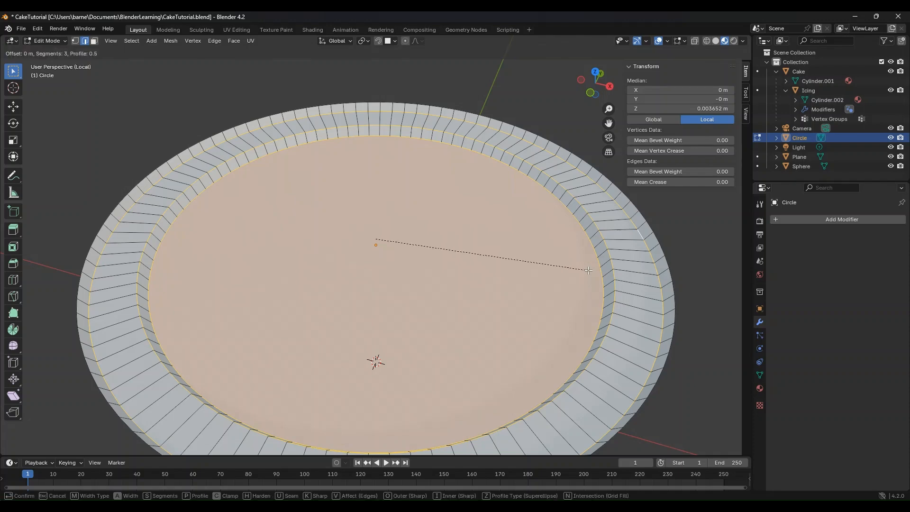
pyautogui.scroll(-2, 597, 271)
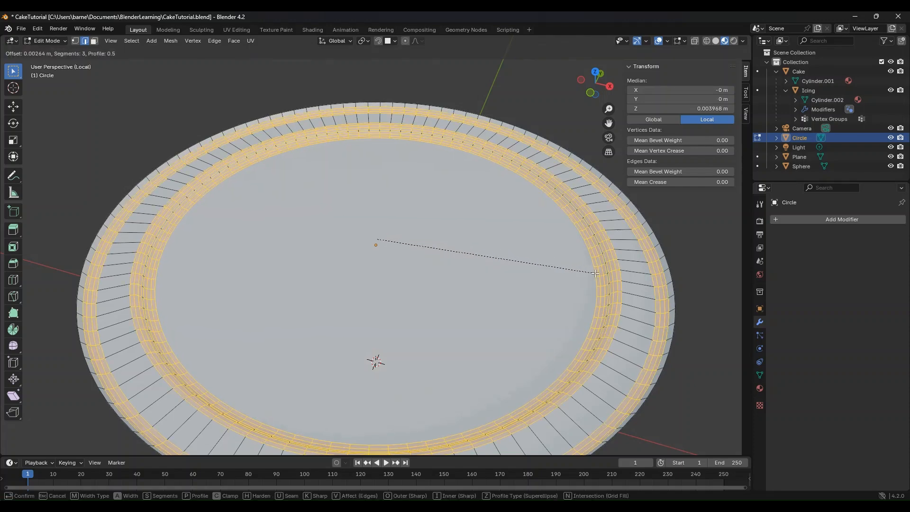
pyautogui.scroll(1, 595, 274)
pyautogui.scroll(2, 595, 275)
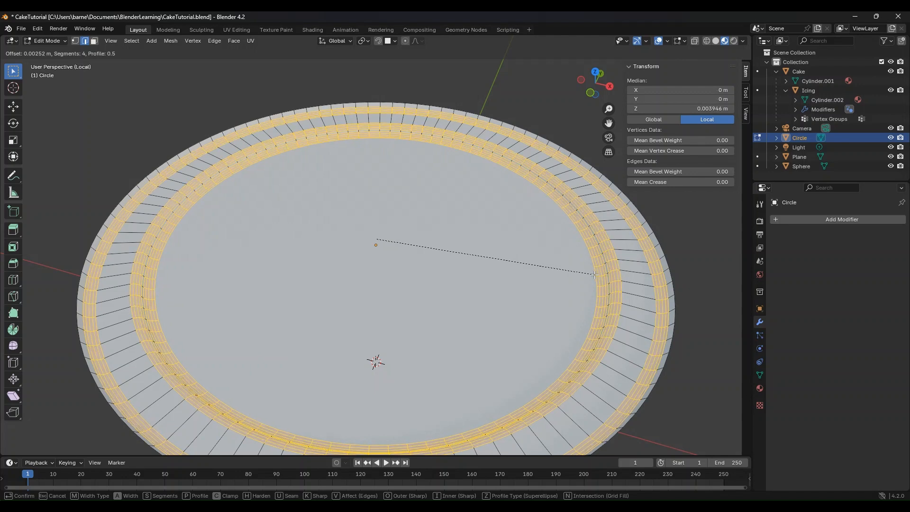
pyautogui.scroll(-1, 595, 274)
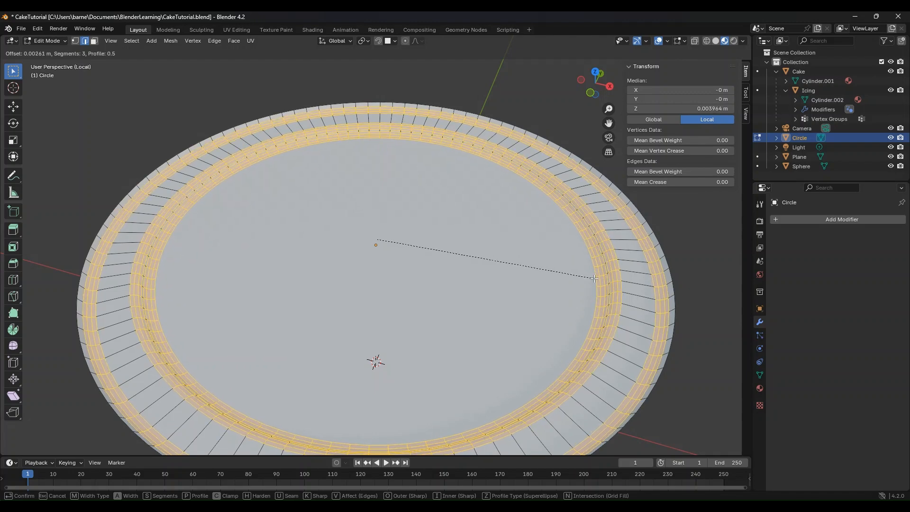
pyautogui.click(595, 278)
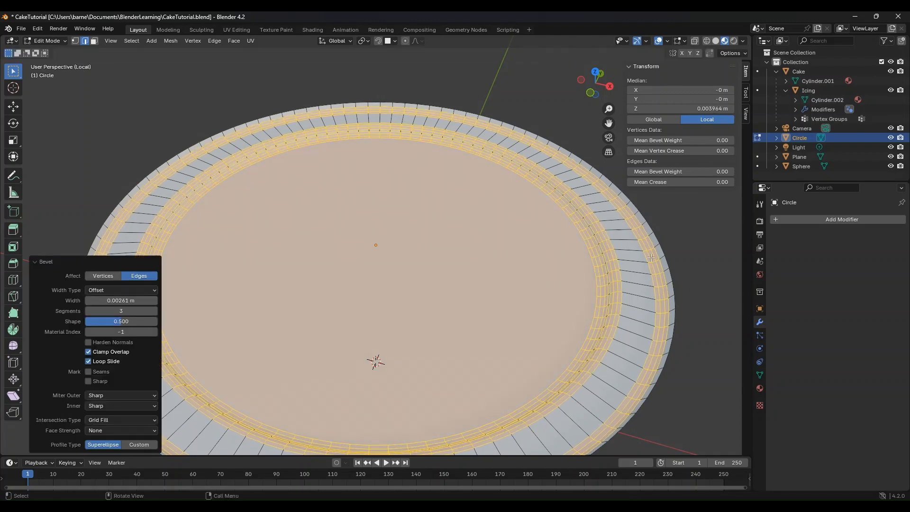
pyautogui.click(654, 257)
# Add a Solidify modifier to the plate and set its thickness to 0.004 m.
pyautogui.moveTo(685, 269); pyautogui.dragTo(650, 265, button='middle')
pyautogui.moveTo(680, 271); pyautogui.dragTo(412, 235, button='middle')
pyautogui.scroll(2, 552, 245)
pyautogui.scroll(3, 552, 245)
pyautogui.moveTo(575, 254); pyautogui.dragTo(703, 247, button='middle')
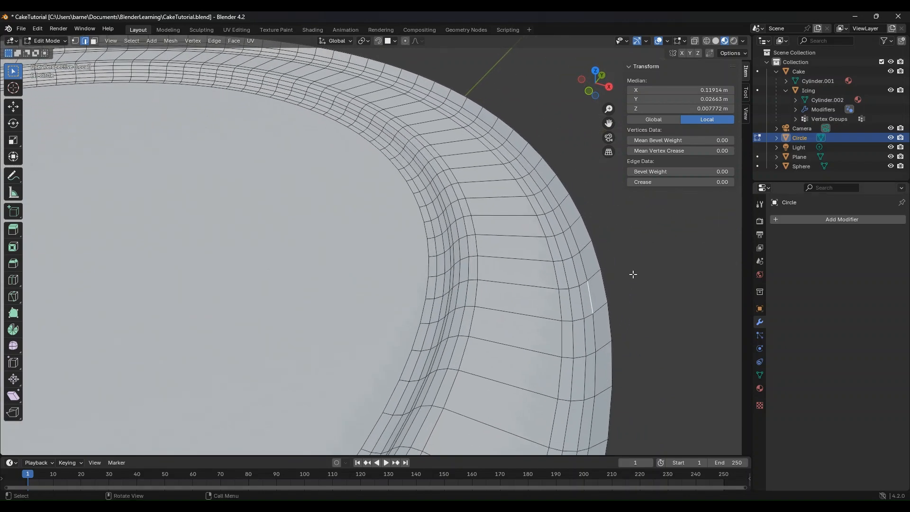
pyautogui.click(839, 220)
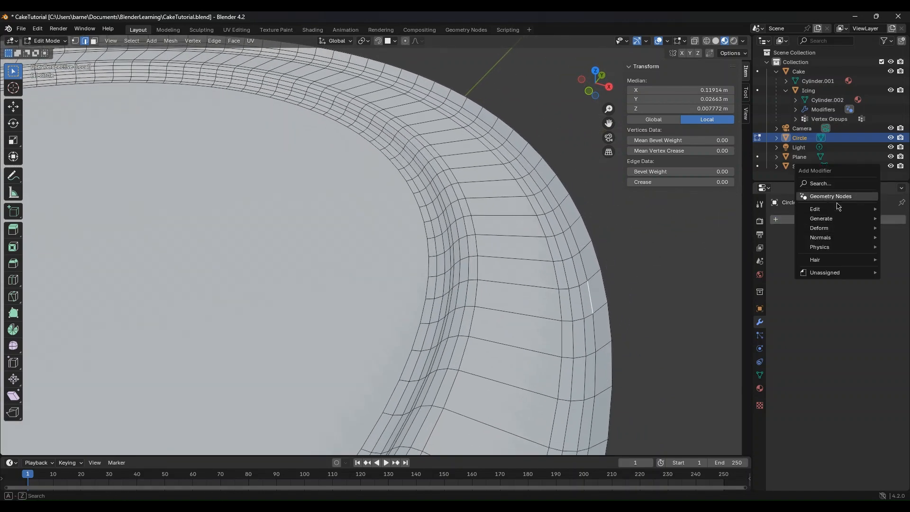
pyautogui.moveTo(837, 213)
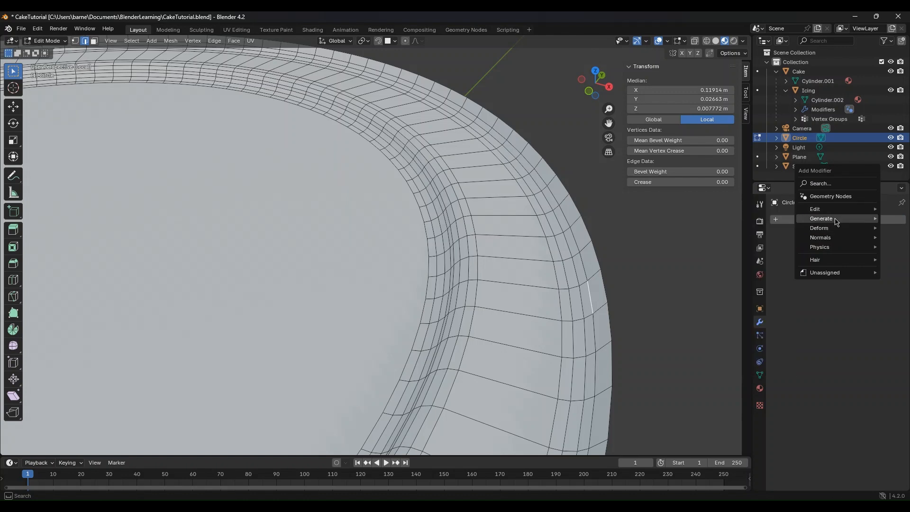
pyautogui.click(773, 332)
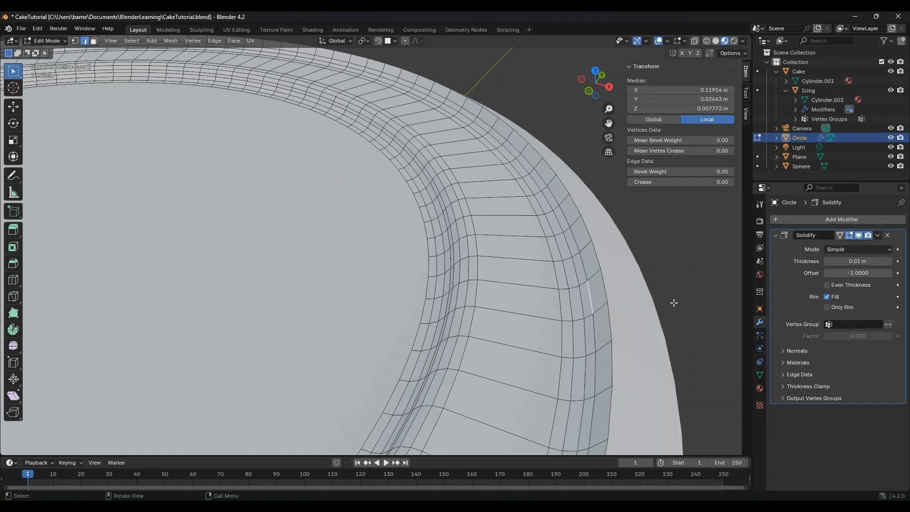
pyautogui.click(844, 261)
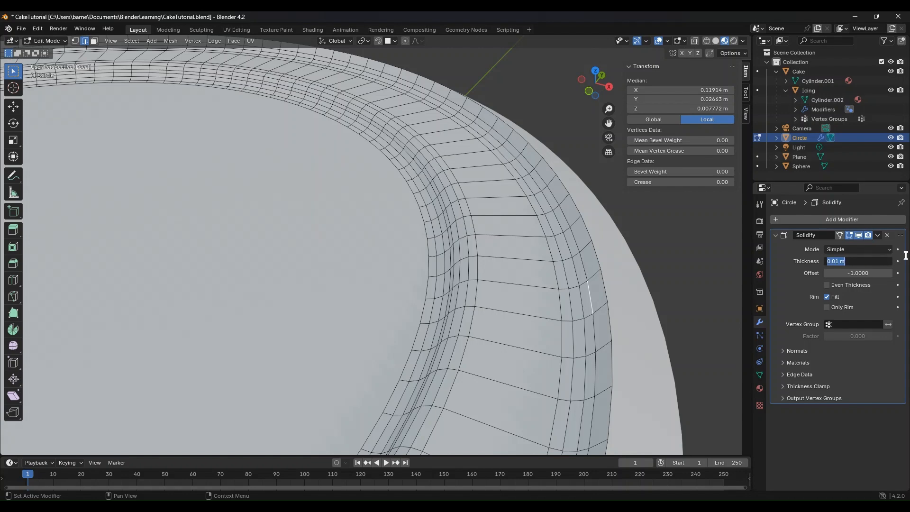
pyautogui.write('.004')
pyautogui.press('Return')
# Return to Object Mode and apply the plate's Solidify modifier.
pyautogui.moveTo(697, 303); pyautogui.dragTo(675, 278, button='middle')
pyautogui.click(878, 236)
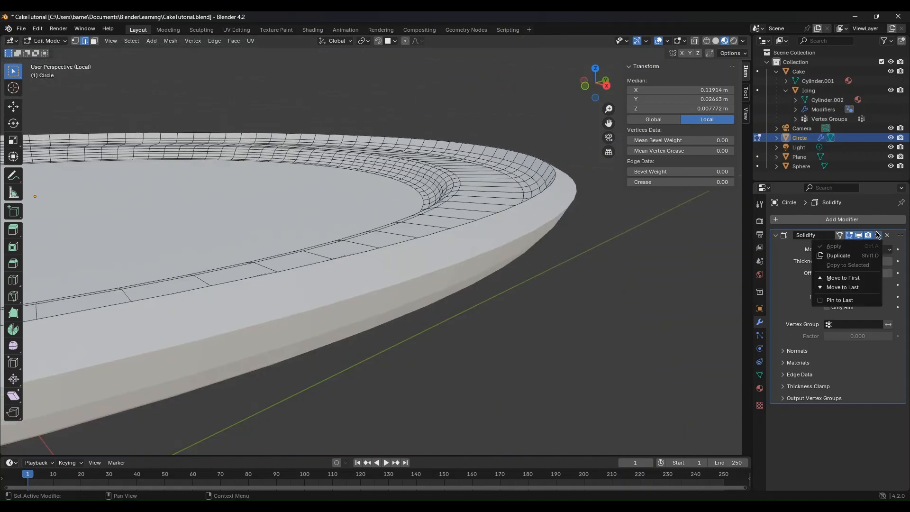
pyautogui.press('Tab')
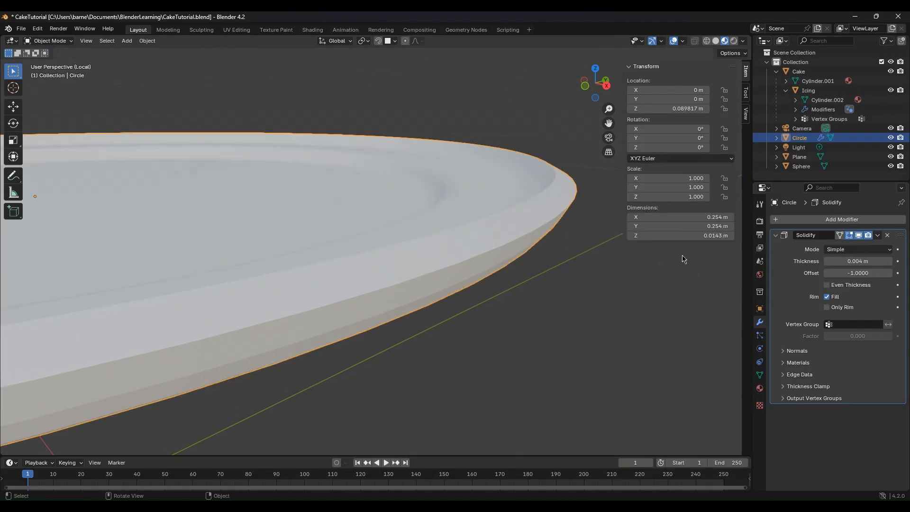
pyautogui.click(878, 236)
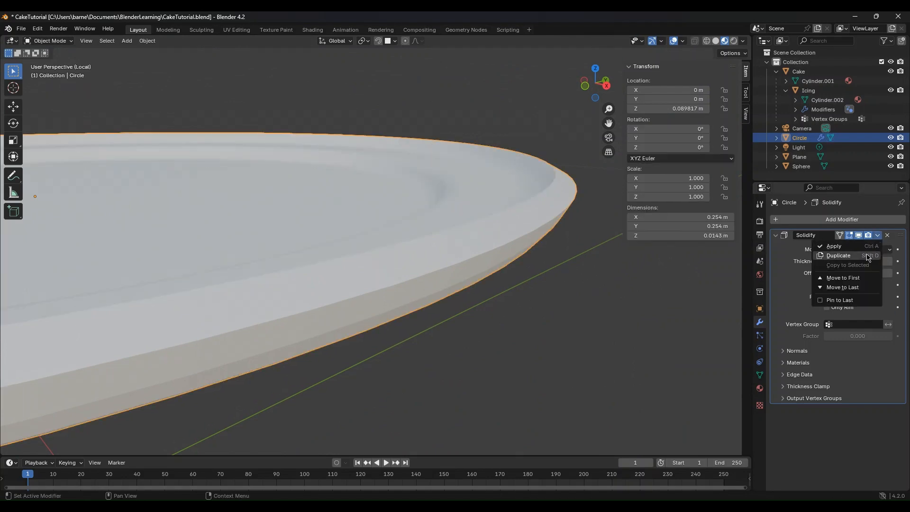
pyautogui.click(860, 248)
# Bevel the two outermost edge loops along the top of the plate's lip about 0.0078 m with 3 segments.
pyautogui.press('Tab')
pyautogui.moveTo(568, 217); pyautogui.dragTo(500, 209, button='middle')
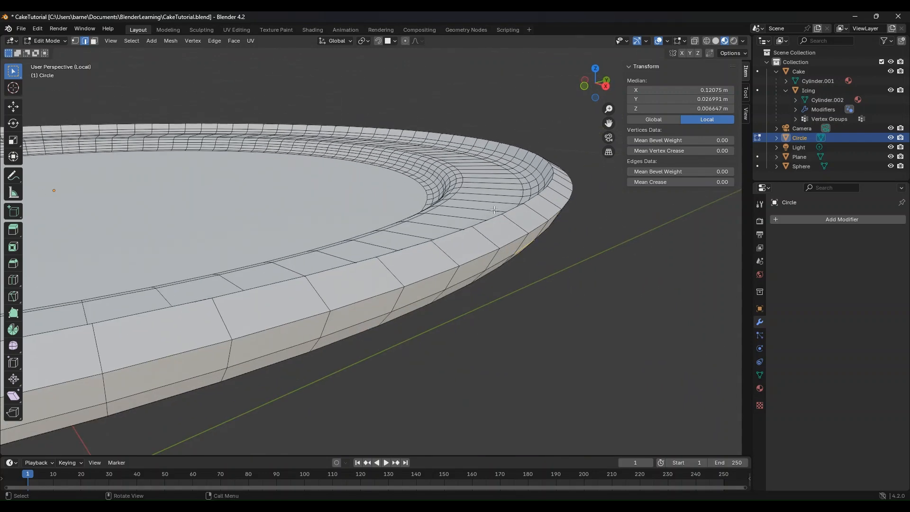
pyautogui.keyDown('alt'); pyautogui.click(490, 222); pyautogui.keyUp('alt')
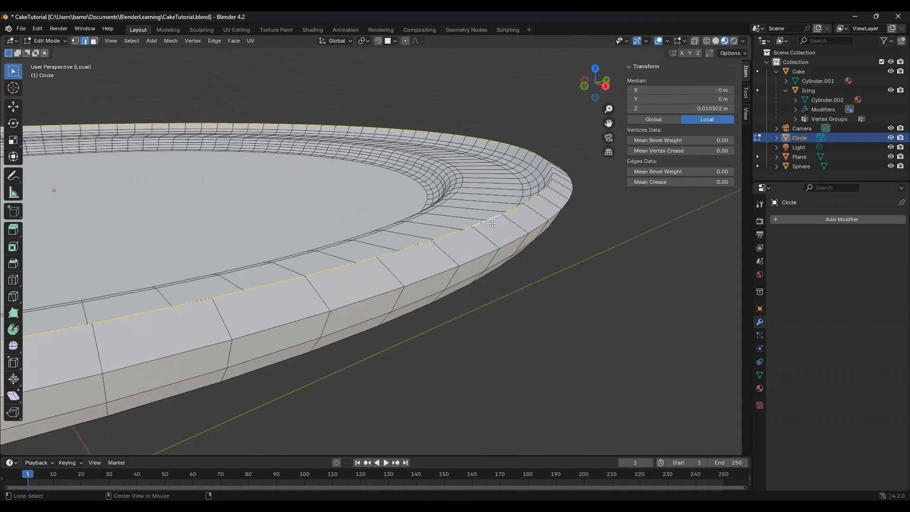
pyautogui.keyDown('alt'); pyautogui.keyDown('shift'); pyautogui.click(513, 241); pyautogui.keyUp('shift'); pyautogui.keyUp('alt')
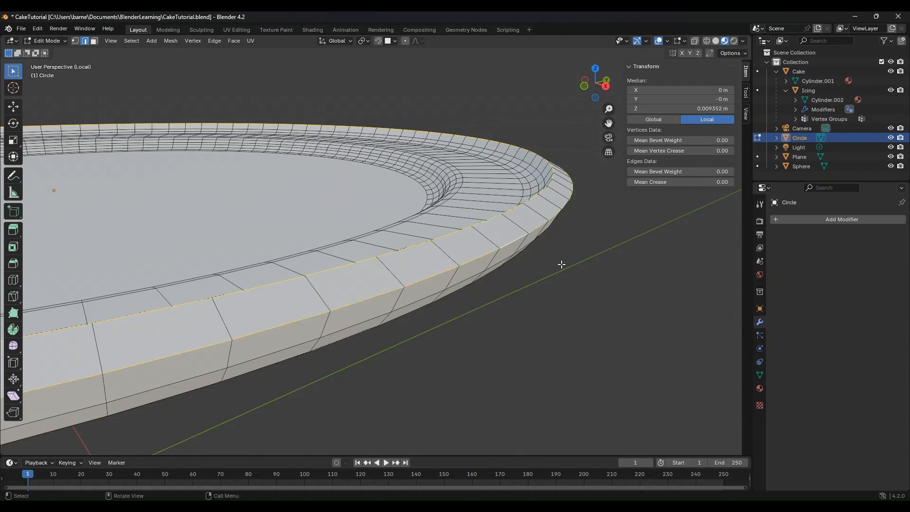
pyautogui.hotkey('ctrl', 'b')
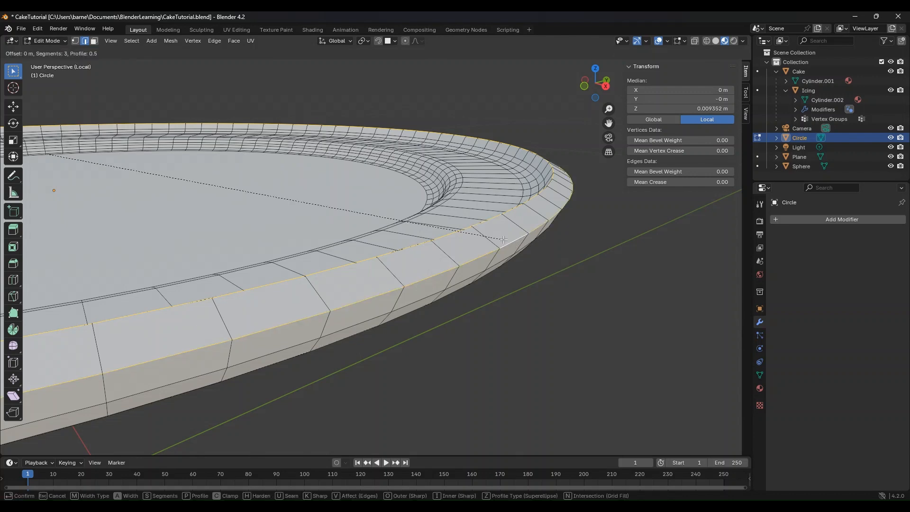
pyautogui.scroll(2, 526, 245)
pyautogui.click(534, 257)
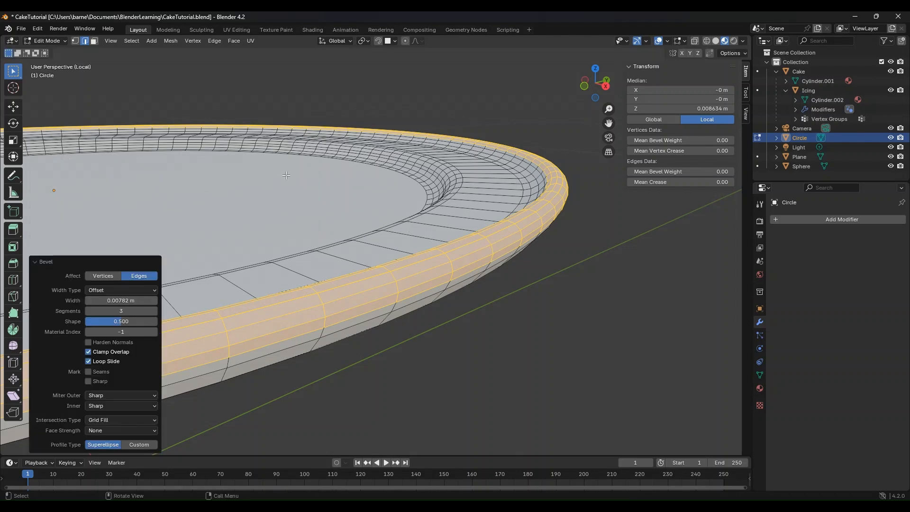
pyautogui.click(564, 280)
# Select the whole plate mesh and merge its vertices by distance with a merge distance of 0.0001 m.
pyautogui.moveTo(499, 284); pyautogui.dragTo(489, 239, button='middle')
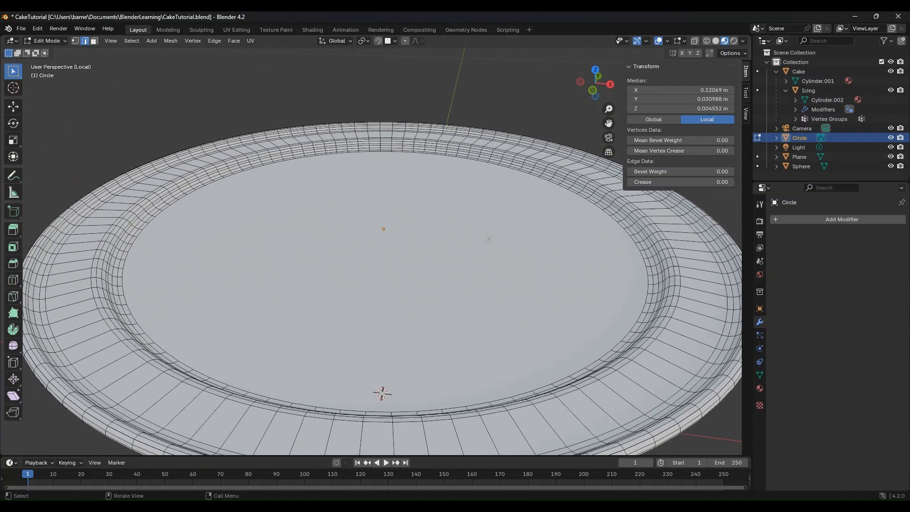
pyautogui.keyDown('shift'); pyautogui.moveTo(510, 273); pyautogui.dragTo(501, 274, button='middle'); pyautogui.keyUp('shift')
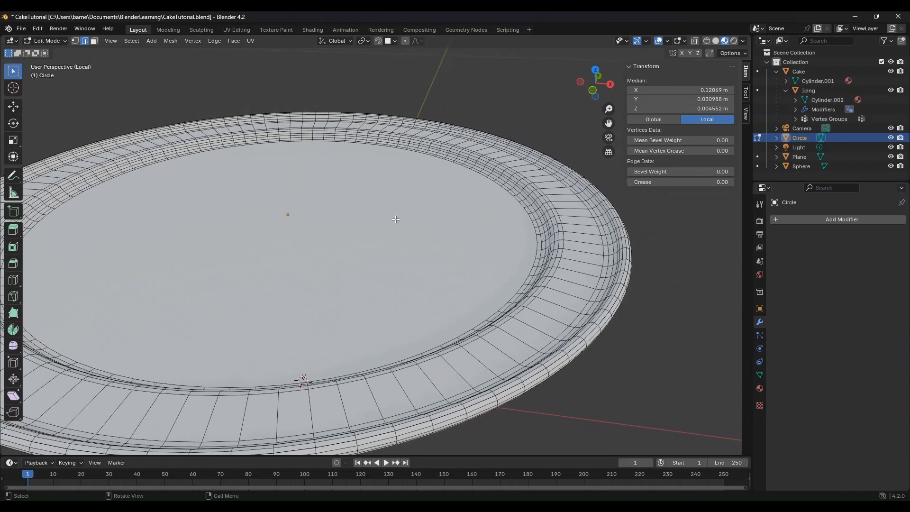
pyautogui.press('a')
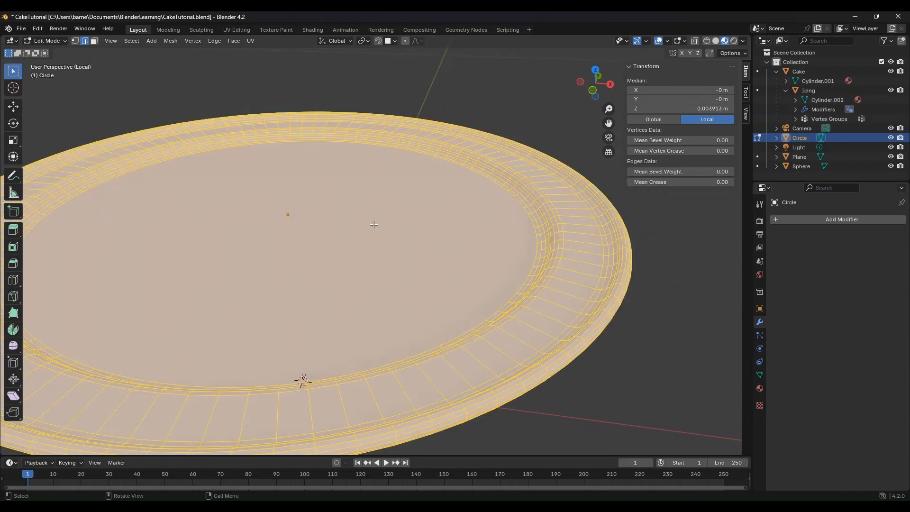
pyautogui.press('m')
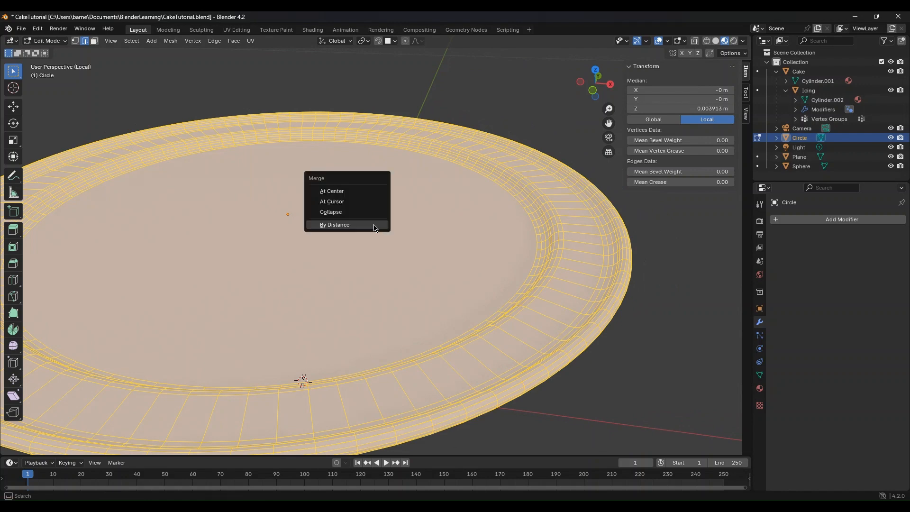
pyautogui.click(376, 227)
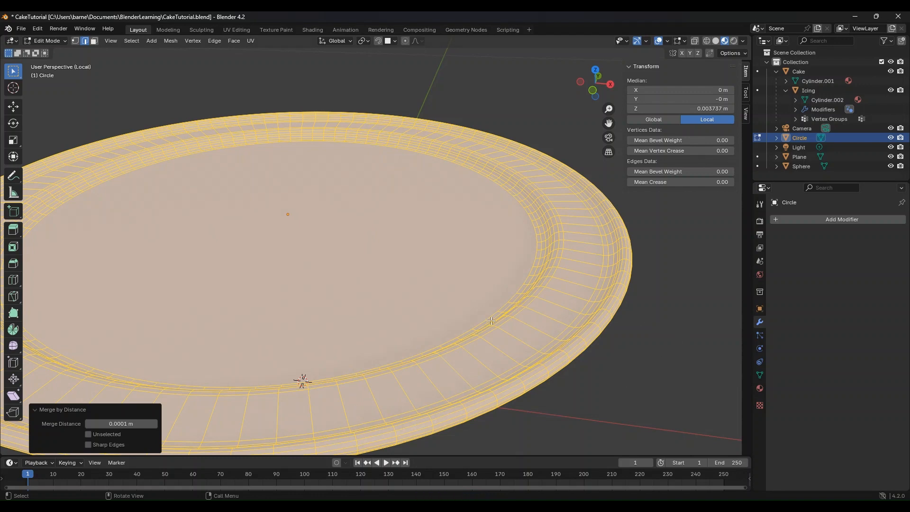
# Select the large round face on the plate's underside and scale it down to about 0.684.
pyautogui.moveTo(619, 298); pyautogui.dragTo(669, 207, button='middle')
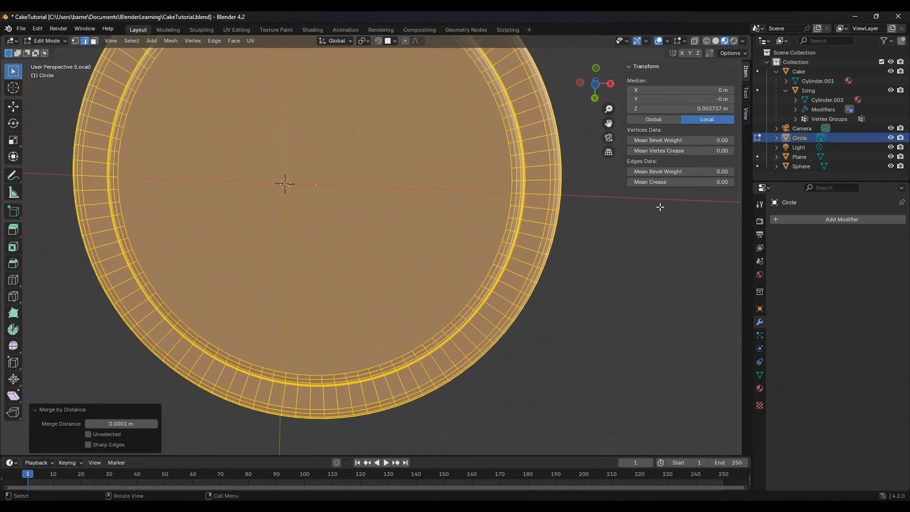
pyautogui.keyDown('shift'); pyautogui.moveTo(541, 219); pyautogui.dragTo(479, 261, button='middle'); pyautogui.keyUp('shift')
pyautogui.hotkey('alt', 'a')
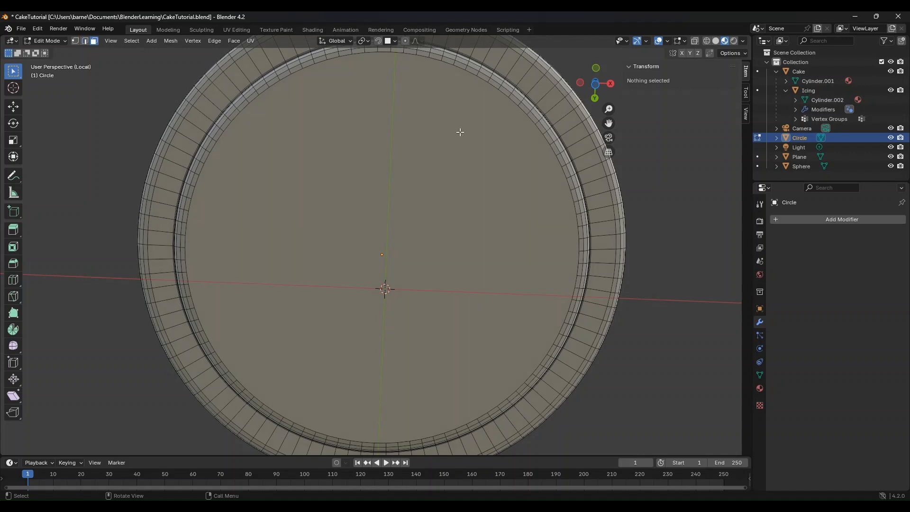
pyautogui.click(452, 159)
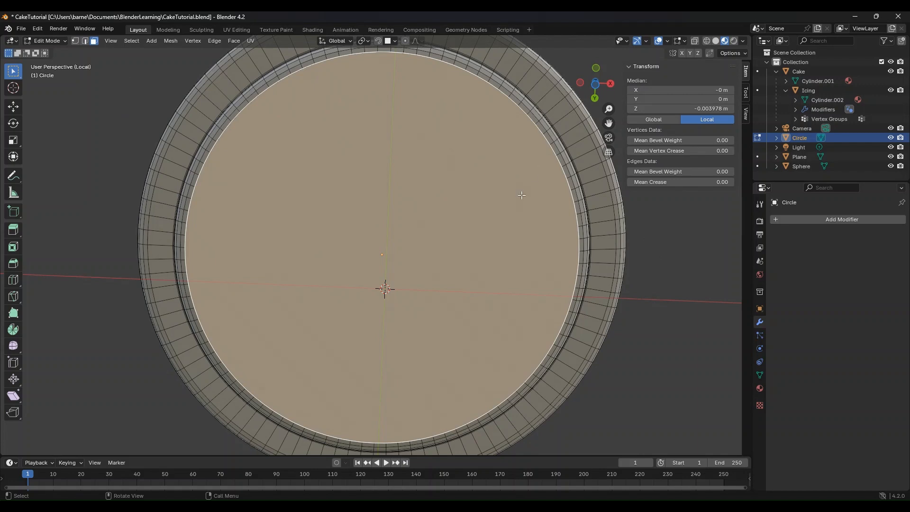
pyautogui.press('s')
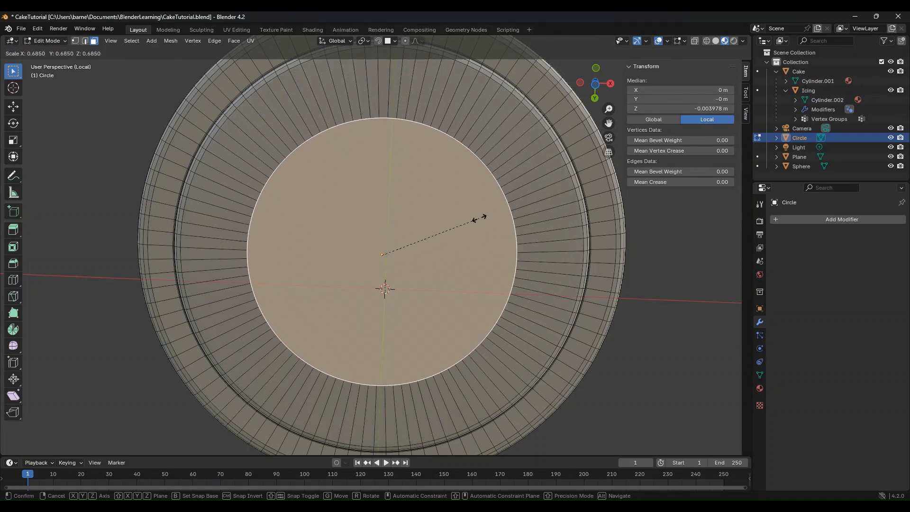
pyautogui.click(479, 219)
# Move the shrunken underside face about 0.028 m down along Z to form a tapered foot.
pyautogui.moveTo(479, 219); pyautogui.dragTo(485, 297, button='middle')
pyautogui.press('g')
pyautogui.press('z')
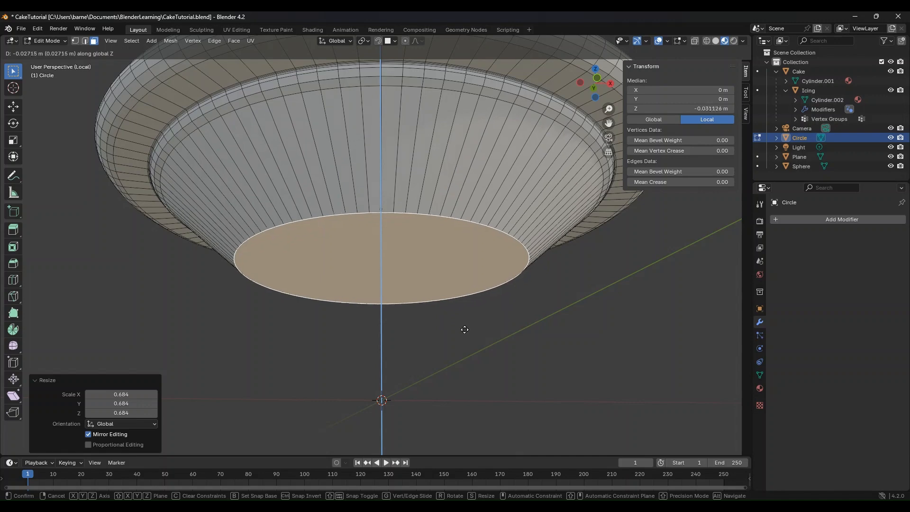
pyautogui.click(465, 331)
# Extrude the foot's bottom face in place and scale the new face inward to about 0.53.
pyautogui.moveTo(461, 282); pyautogui.dragTo(444, 202, button='middle')
pyautogui.press('g')
pyautogui.press('z')
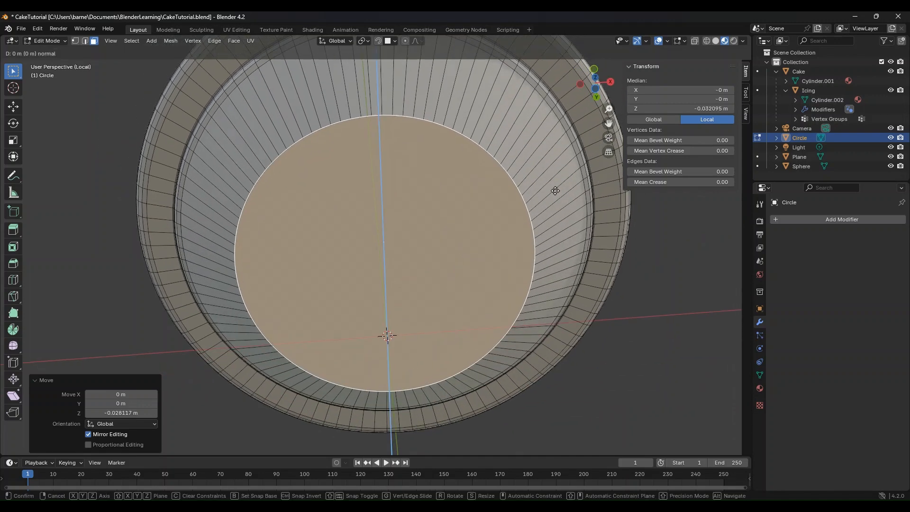
pyautogui.press('s')
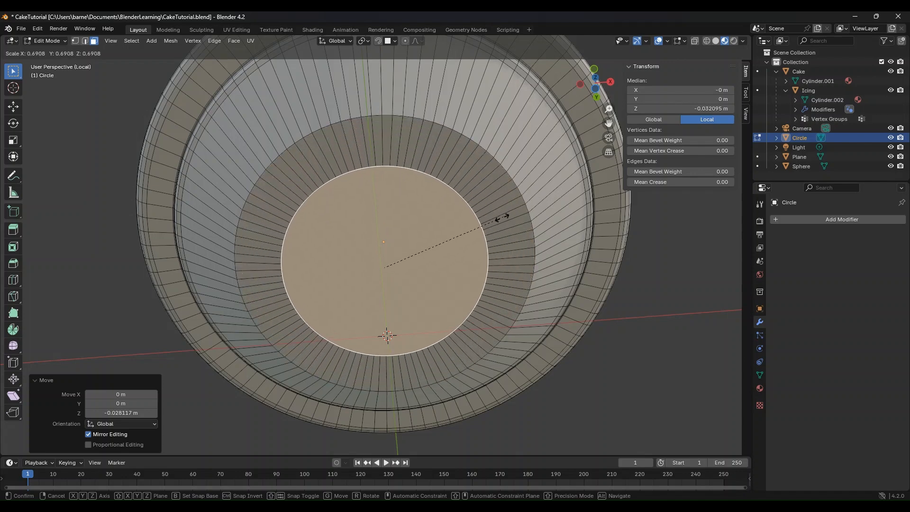
pyautogui.click(476, 232)
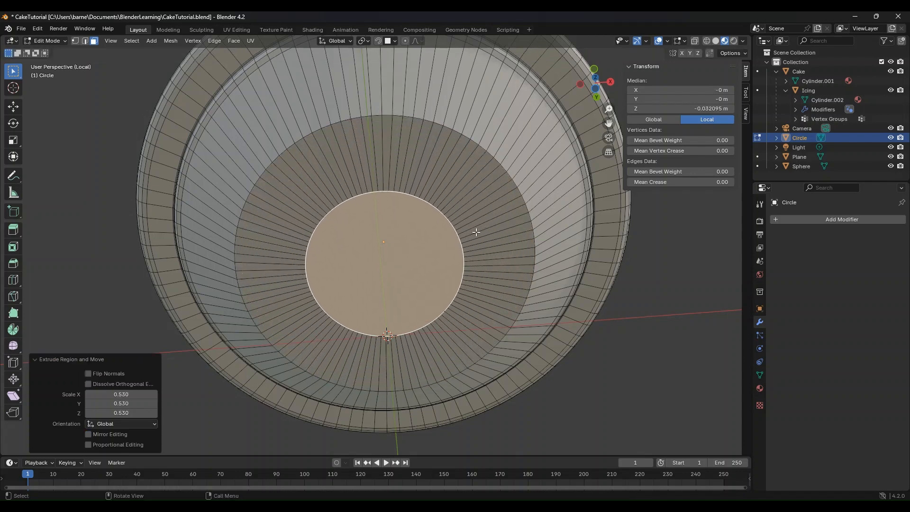
# Move the inner face of the foot about 0.031 m down along Z to extend the taper.
pyautogui.moveTo(475, 236); pyautogui.dragTo(490, 299, button='middle')
pyautogui.press('g')
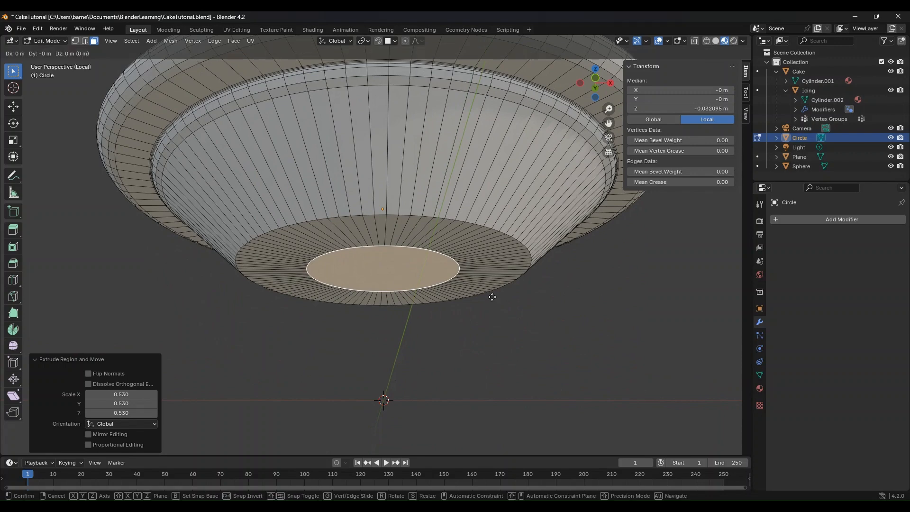
pyautogui.press('z')
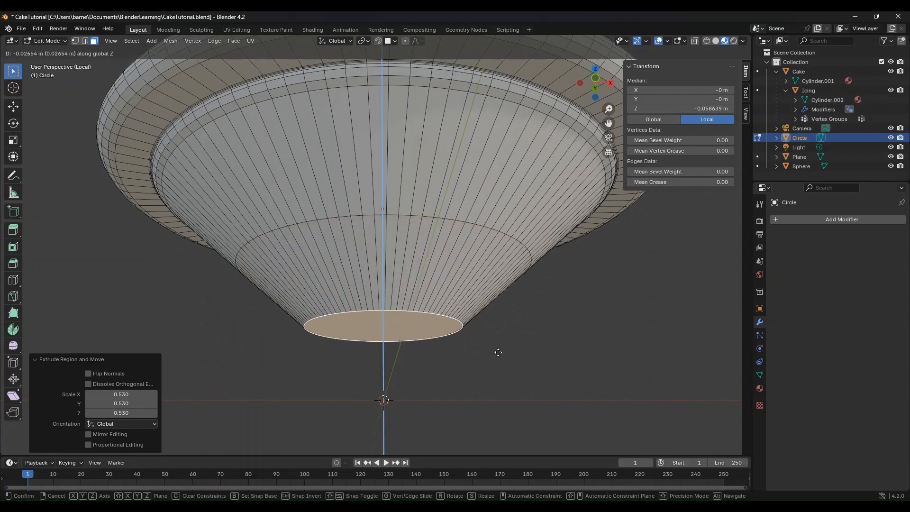
pyautogui.click(497, 362)
# Extrude the narrow bottom face, scale it outward to about 1.655 and move it about 0.028 m down along Z.
pyautogui.moveTo(499, 361); pyautogui.dragTo(490, 281, button='middle')
pyautogui.press('s')
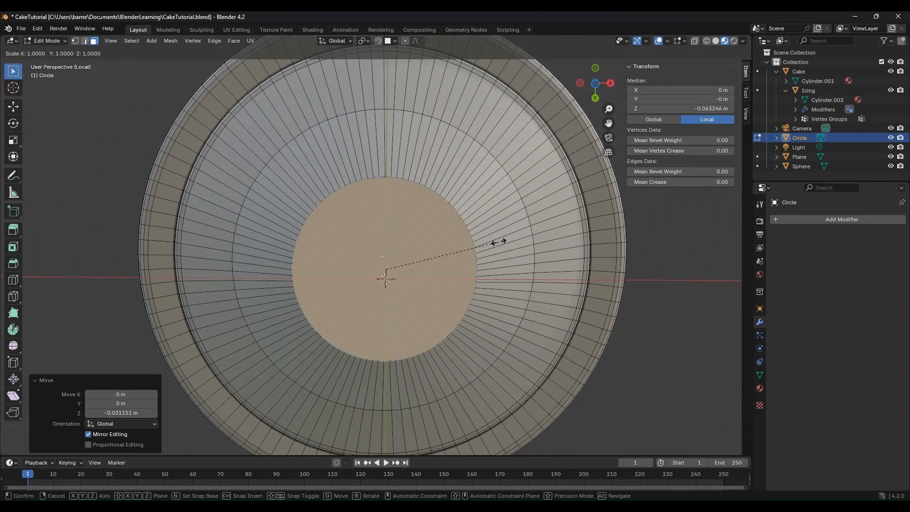
pyautogui.click(577, 236)
pyautogui.moveTo(544, 254); pyautogui.dragTo(556, 336, button='middle')
pyautogui.press('g')
pyautogui.press('z')
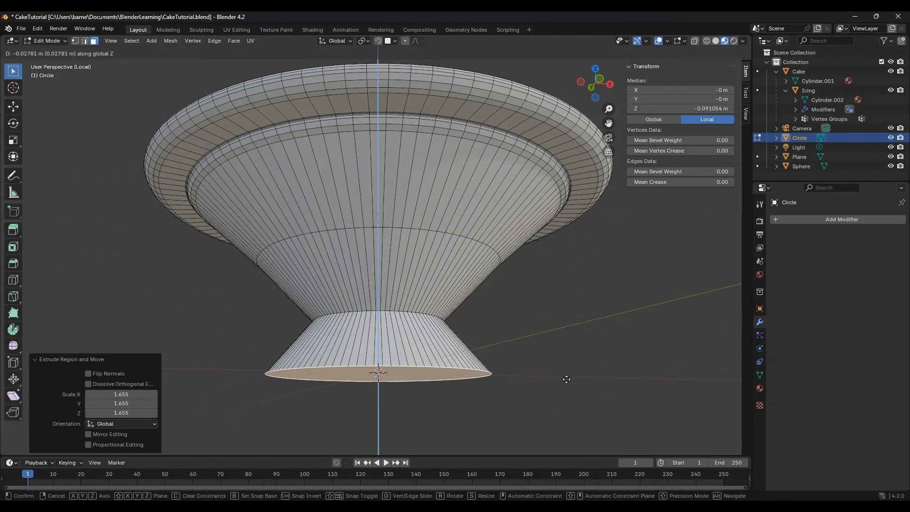
pyautogui.click(557, 374)
# Extrude the bottom face again, scale it to about 1.391 and move it about 0.025 m down along Z to flare the base.
pyautogui.moveTo(532, 349); pyautogui.dragTo(480, 247, button='middle')
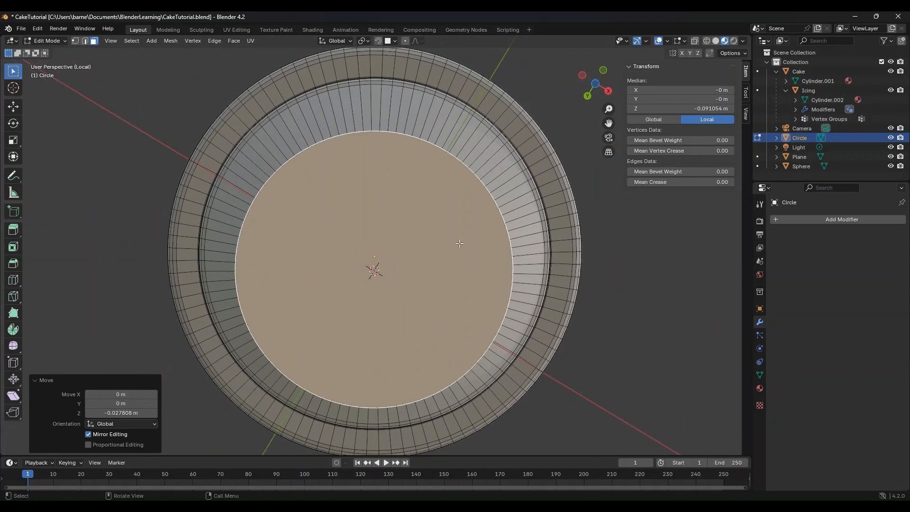
pyautogui.press('s')
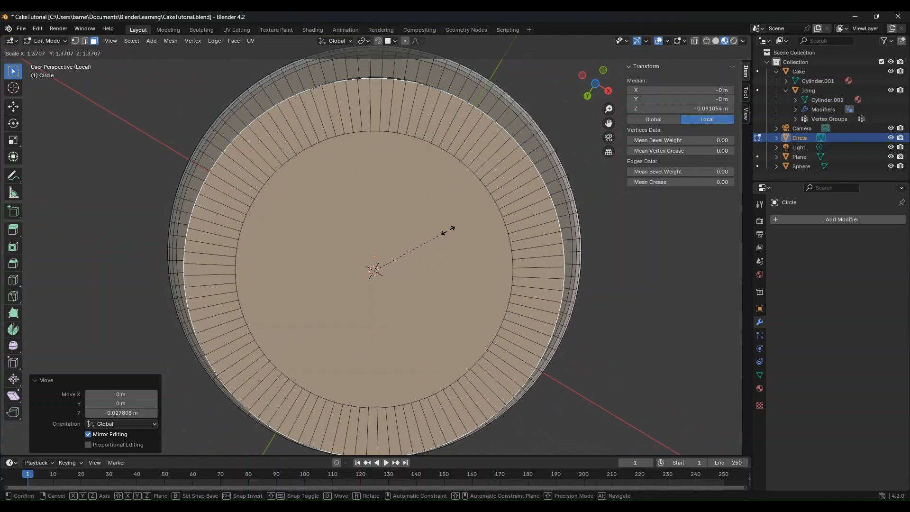
pyautogui.click(448, 229)
pyautogui.moveTo(448, 230); pyautogui.dragTo(448, 253, button='middle')
pyautogui.press('g')
pyautogui.press('z')
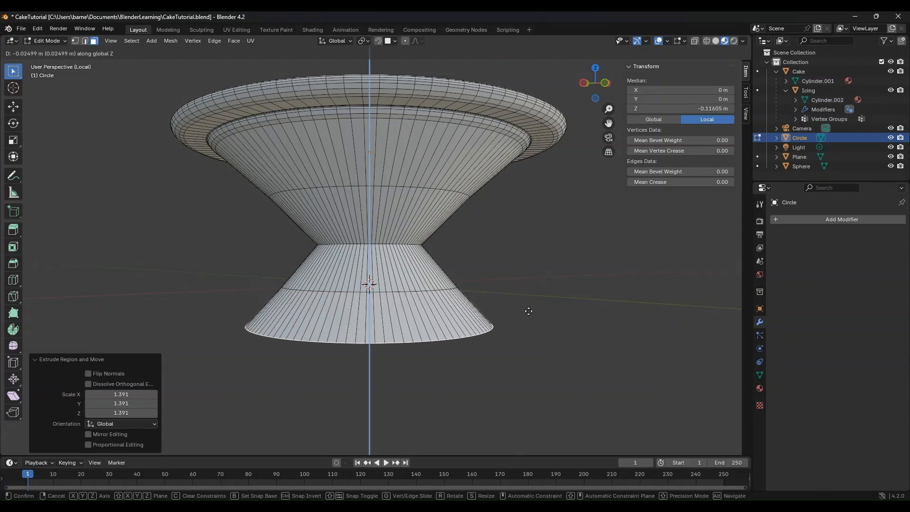
pyautogui.click(529, 311)
# Return to Object Mode and shade the cake stand smooth.
pyautogui.moveTo(510, 240); pyautogui.dragTo(455, 256, button='middle')
pyautogui.press('Tab')
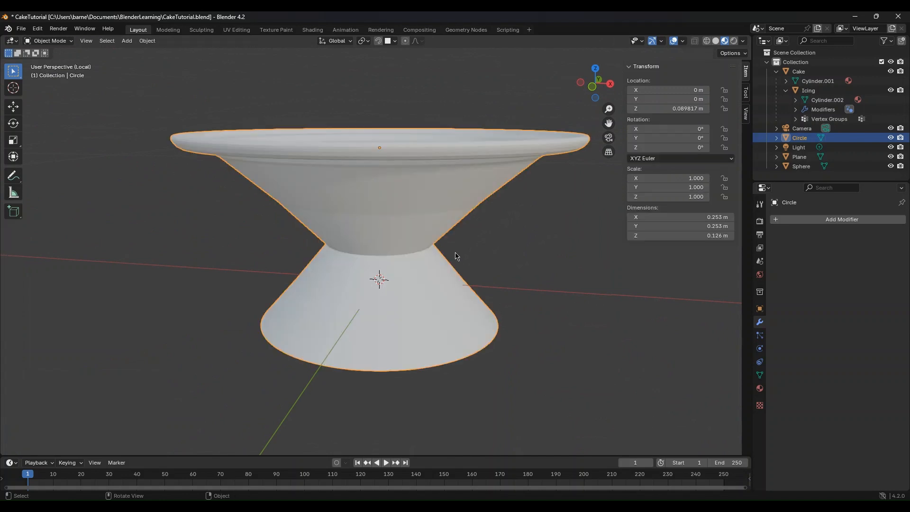
pyautogui.moveTo(300, 193); pyautogui.dragTo(469, 266, button='middle')
pyautogui.rightClick(388, 223)
pyautogui.click(365, 200)
# Create a new material on the cake stand and name it Plate.
pyautogui.click(760, 389)
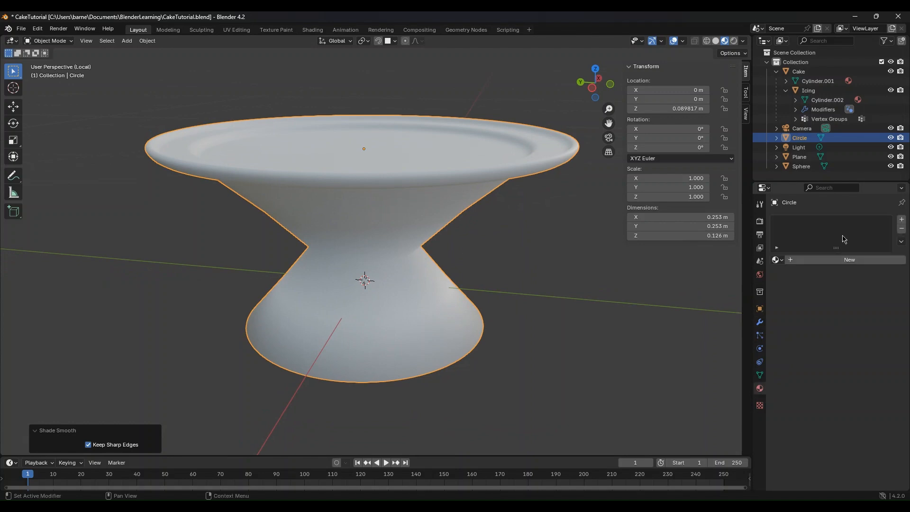
pyautogui.click(846, 260)
pyautogui.click(826, 260)
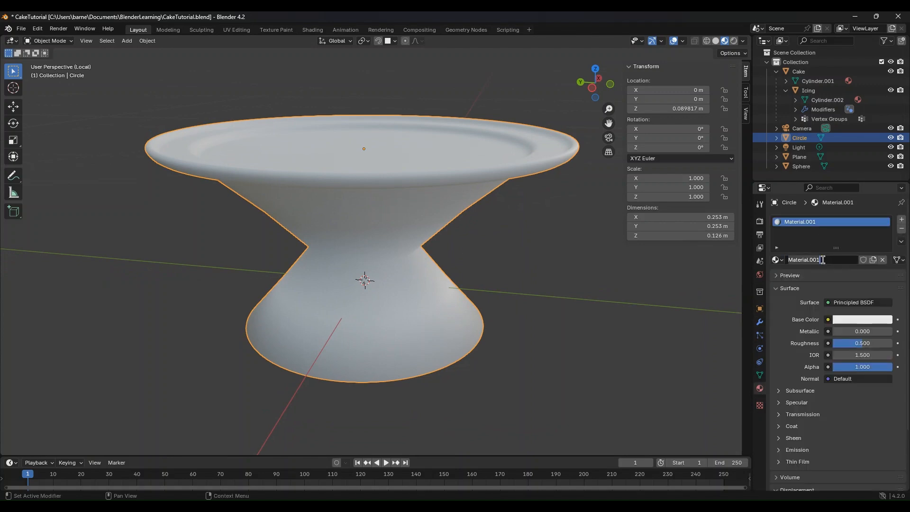
pyautogui.write('Plate')
# Leave local view and raise the cake about 0.285 m along Z, clear of the plate.
pyautogui.moveTo(417, 233); pyautogui.dragTo(249, 212, button='middle')
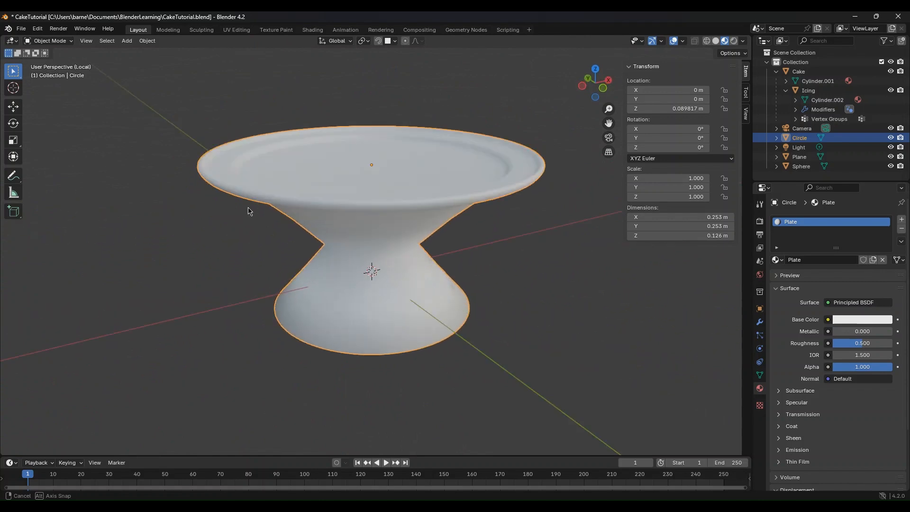
pyautogui.moveTo(339, 193); pyautogui.dragTo(77, 76, button='middle')
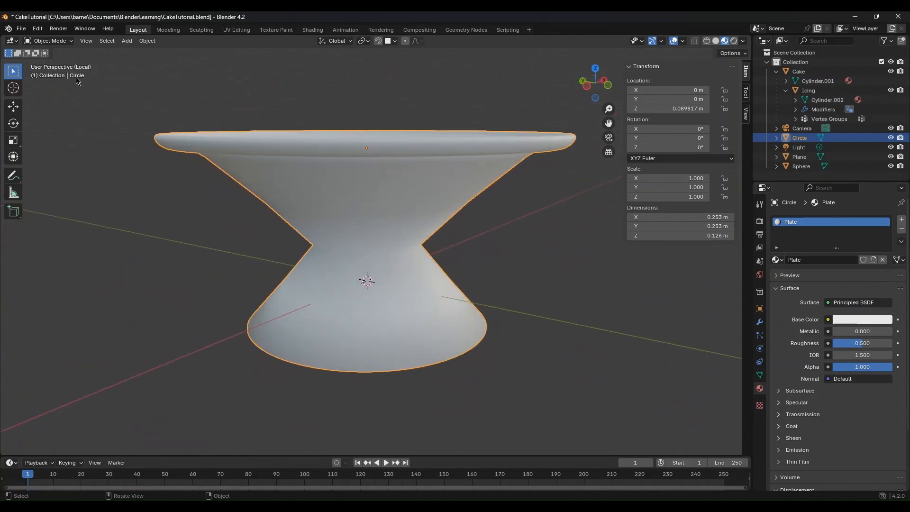
pyautogui.press('KP_Divide')
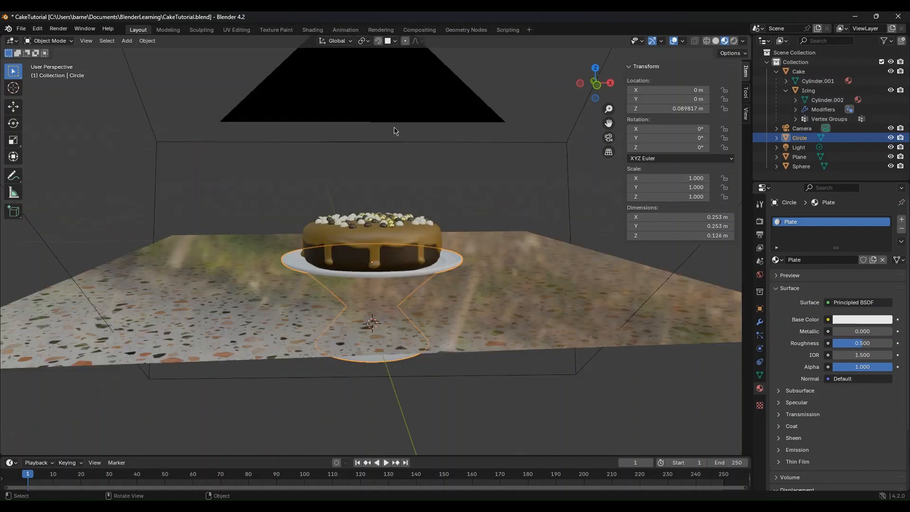
pyautogui.moveTo(377, 208)
pyautogui.mouseDown(button='middle')
pyautogui.moveTo(374, 190)
pyautogui.moveTo(365, 220)
pyautogui.mouseUp(button='middle')
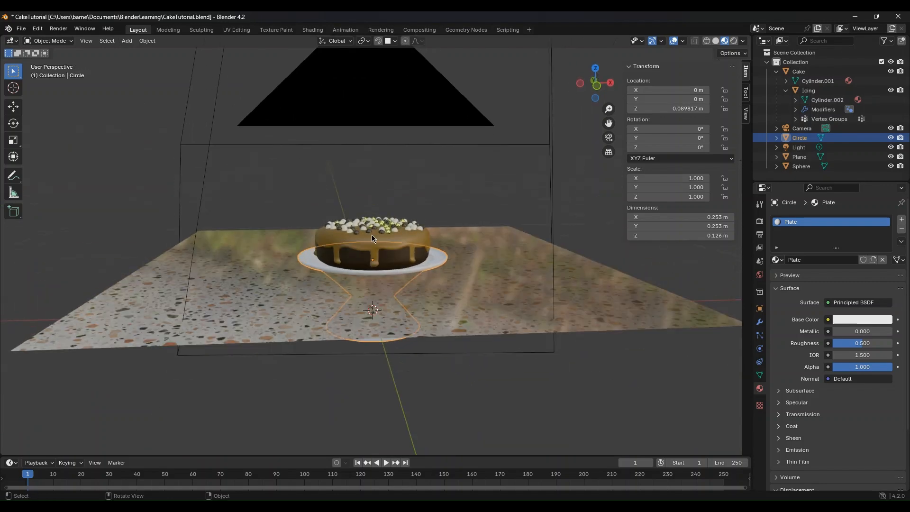
pyautogui.click(390, 257)
pyautogui.press('g')
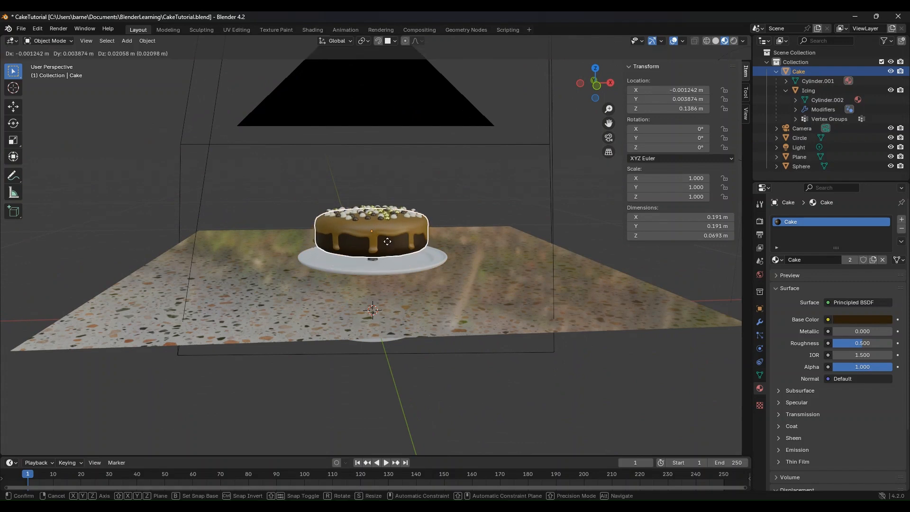
pyautogui.press('z')
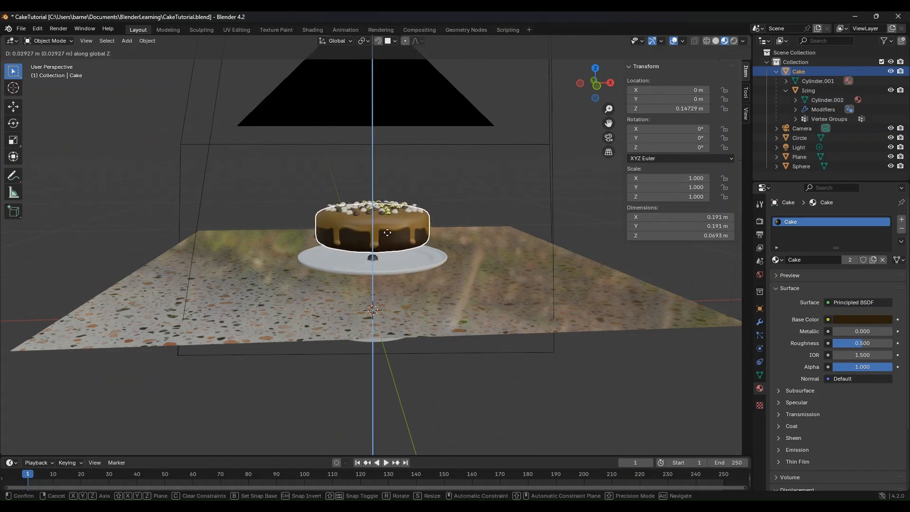
pyautogui.click(382, 71)
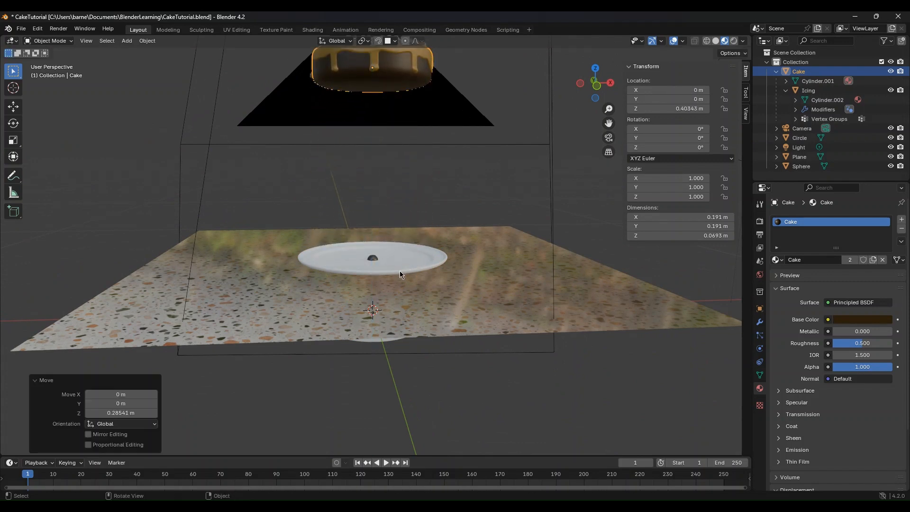
# Raise the cake stand along Z to a height of about 0.205 m so its base sits on the tabletop.
pyautogui.click(393, 264)
pyautogui.press('g')
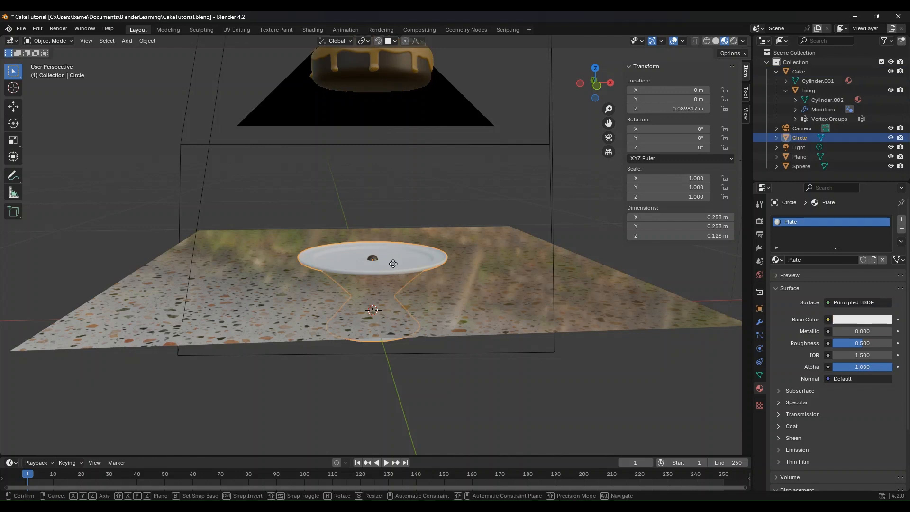
pyautogui.press('z')
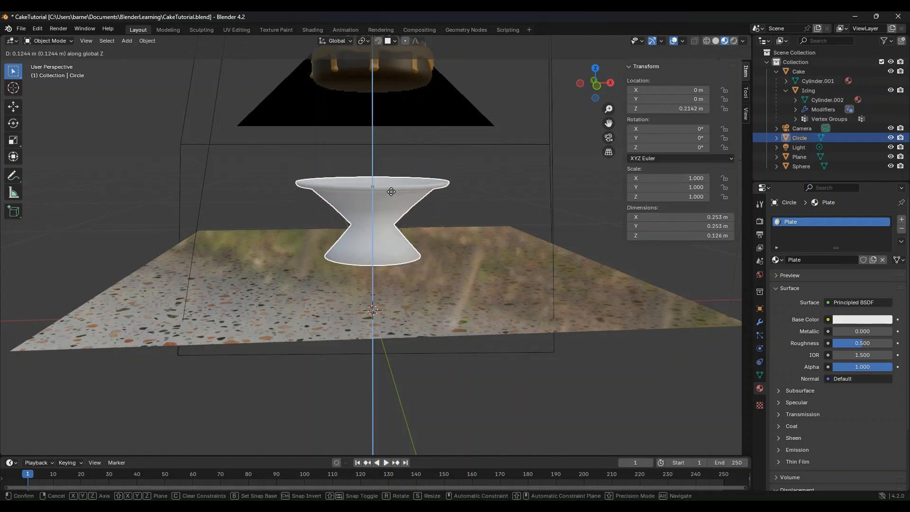
pyautogui.click(389, 196)
# Lower the cake about 0.17 m along Z onto the top of the stand.
pyautogui.moveTo(391, 224)
pyautogui.mouseDown(button='middle')
pyautogui.moveTo(388, 208)
pyautogui.moveTo(388, 239)
pyautogui.mouseUp(button='middle')
pyautogui.click(383, 88)
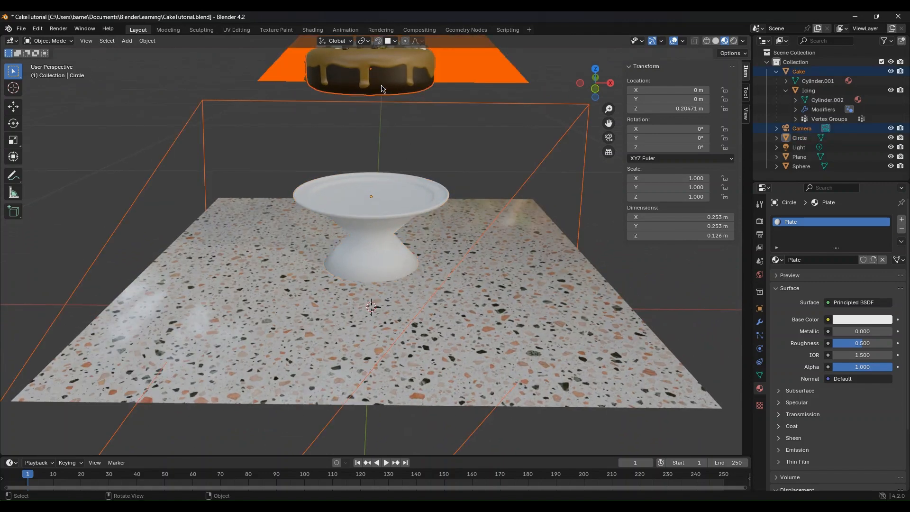
pyautogui.click(389, 93)
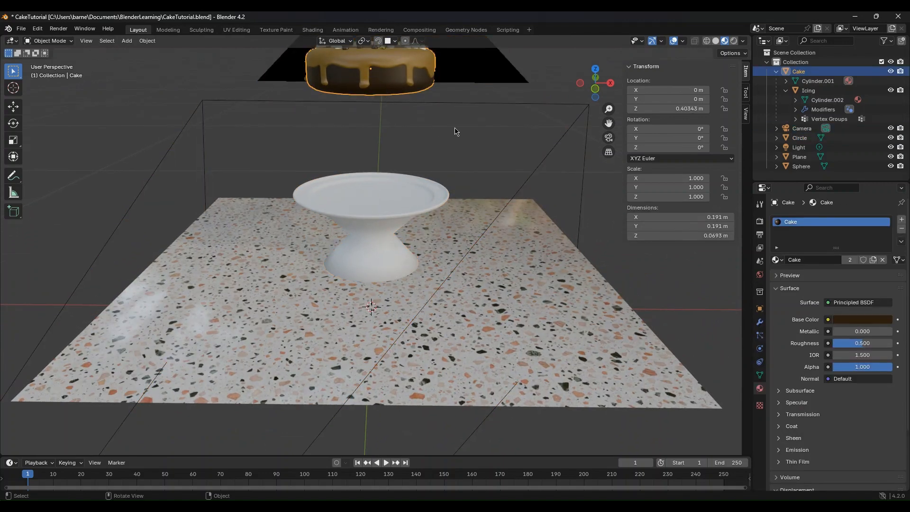
pyautogui.press('g')
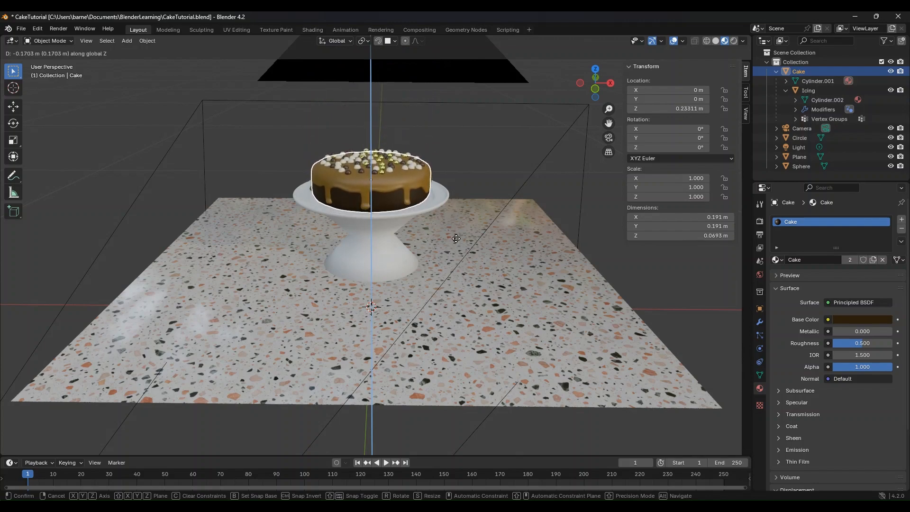
pyautogui.click(449, 215)
# Check the cake on its stand in rendered shading and return to material preview.
pyautogui.moveTo(449, 215); pyautogui.dragTo(456, 222, button='middle')
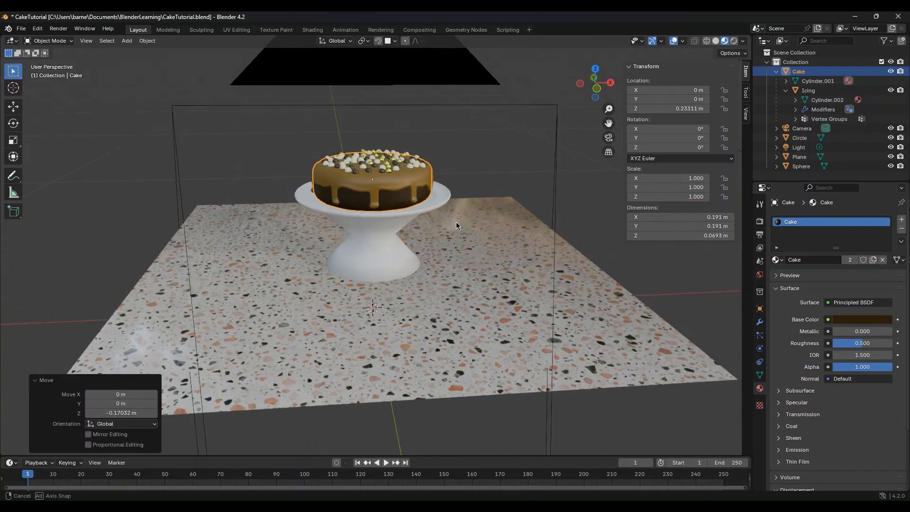
pyautogui.scroll(5, 423, 201)
pyautogui.scroll(-8, 417, 183)
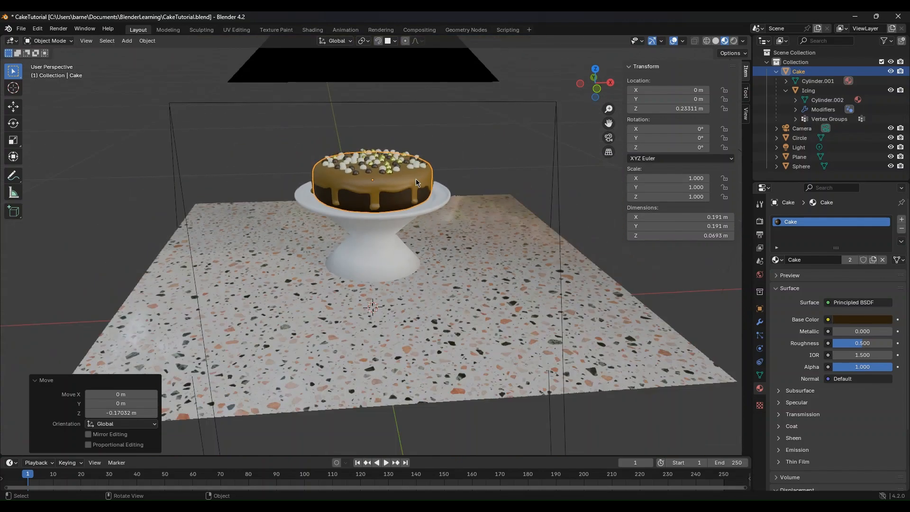
pyautogui.click(734, 41)
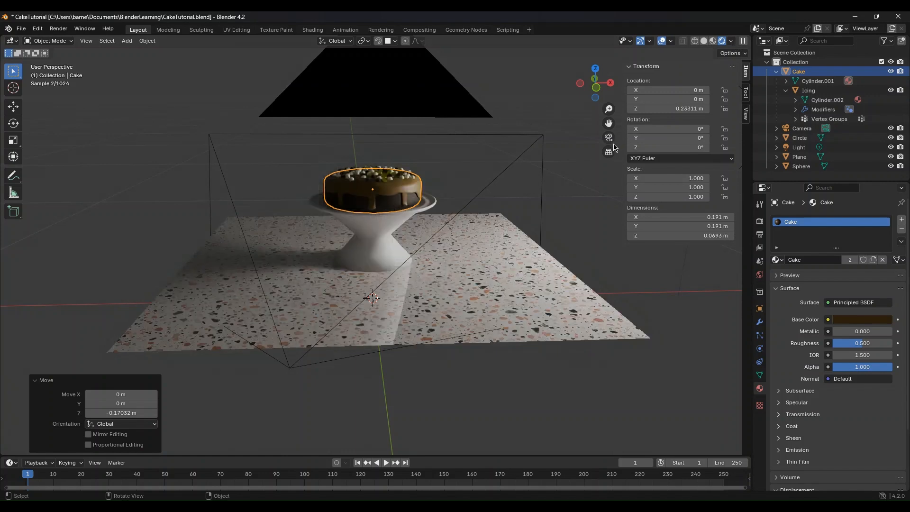
pyautogui.click(714, 43)
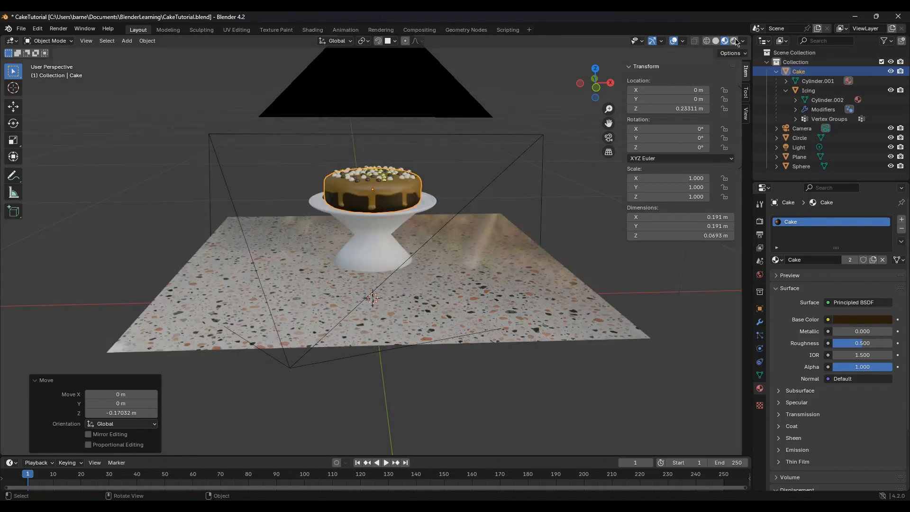
# Select the cake stand and set its Plate material's roughness to 0.25.
pyautogui.click(405, 260)
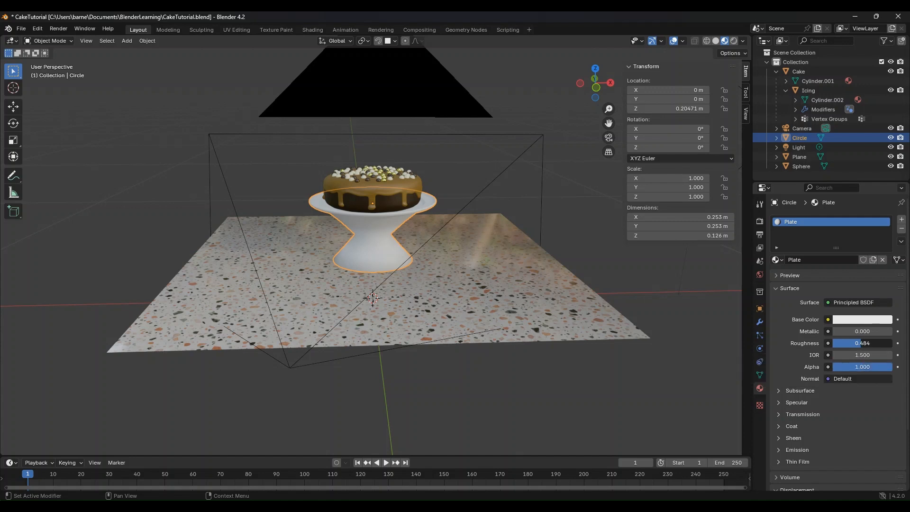
pyautogui.click(885, 344)
pyautogui.write('.25')
pyautogui.press('Return')
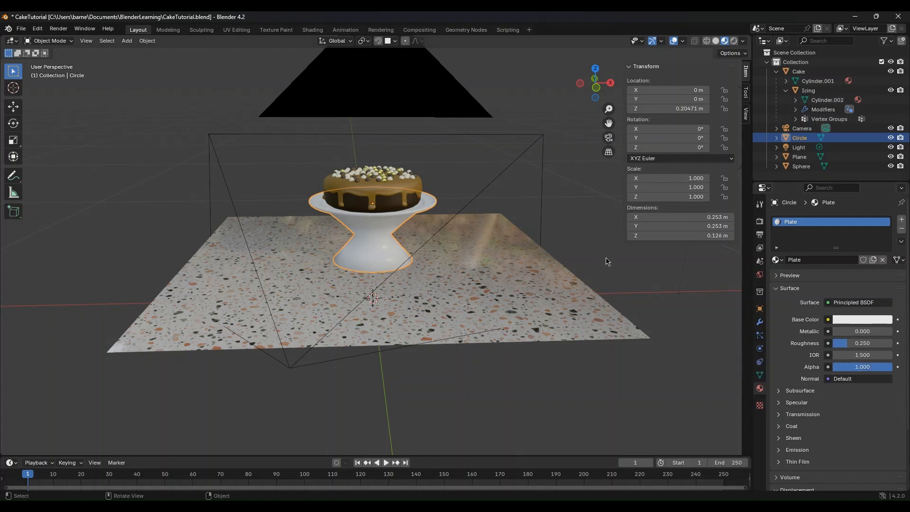
# Switch the viewport to rendered shading and set the Plate material's roughness to 0.5 for comparison.
pyautogui.moveTo(470, 260)
pyautogui.mouseDown(button='middle')
pyautogui.moveTo(452, 244)
pyautogui.moveTo(432, 255)
pyautogui.moveTo(458, 287)
pyautogui.moveTo(446, 257)
pyautogui.mouseUp(button='middle')
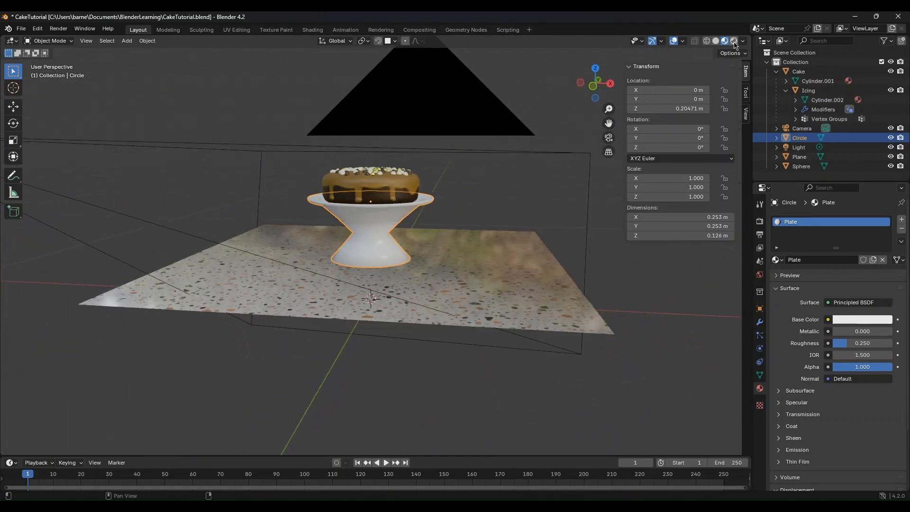
pyautogui.click(734, 40)
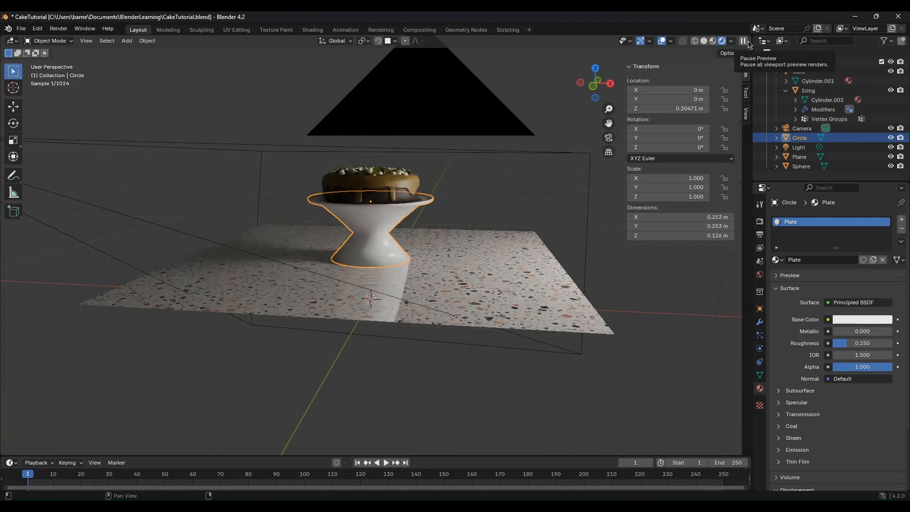
pyautogui.click(838, 343)
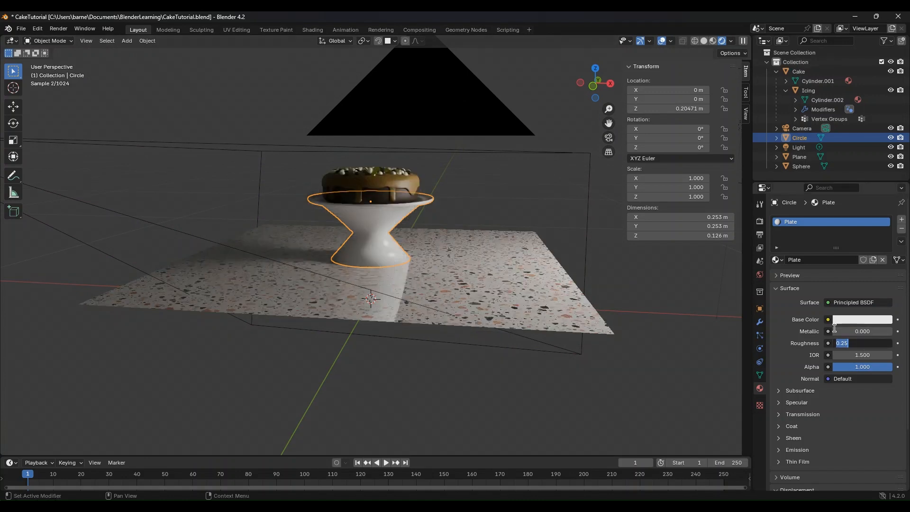
pyautogui.write('.5')
pyautogui.press('Return')
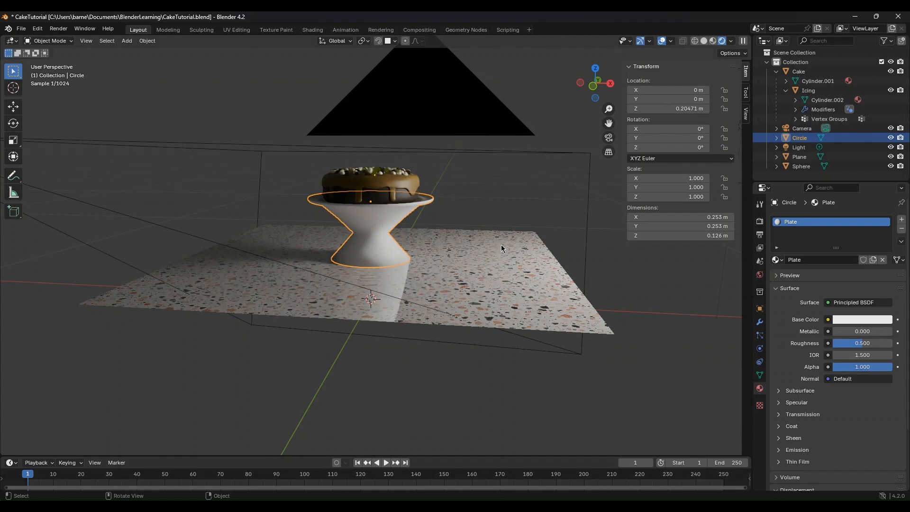
# Set the Plate material's roughness back to 0.25 and view the stand from another angle.
pyautogui.doubleClick(860, 344)
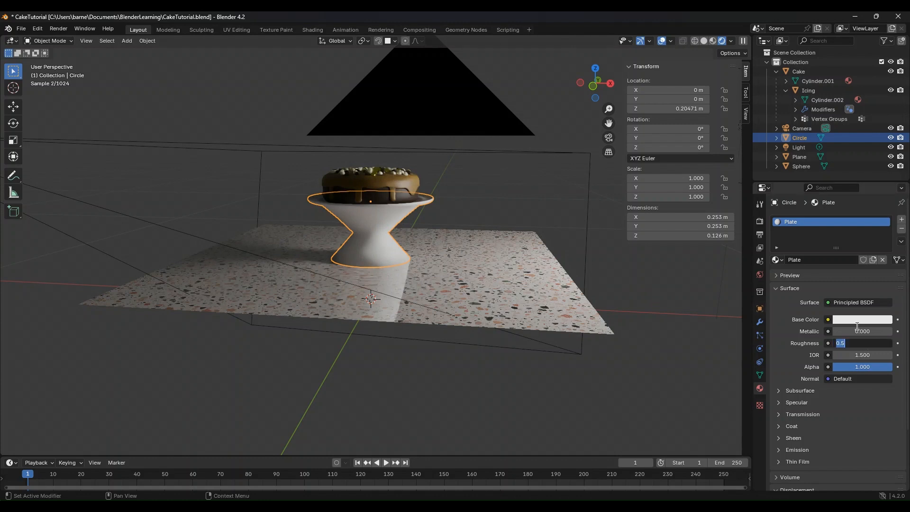
pyautogui.write('0.25')
pyautogui.press('Return')
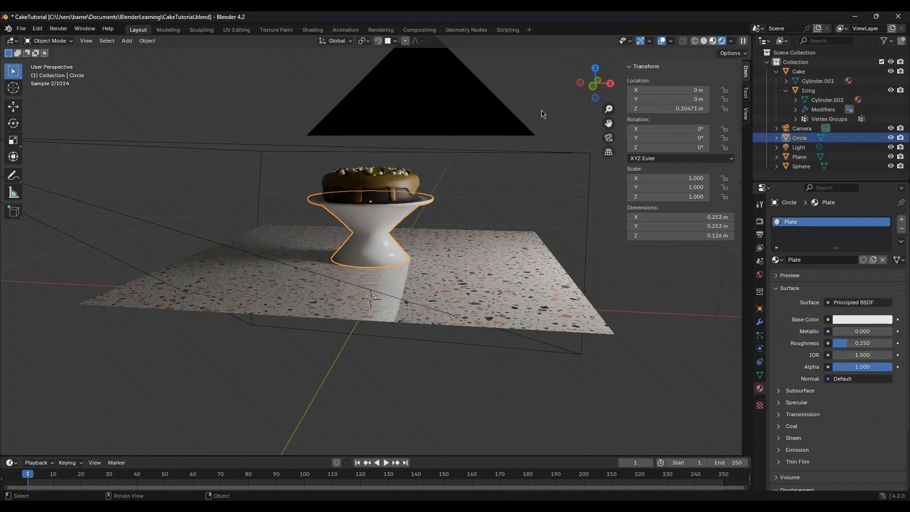
pyautogui.moveTo(450, 226)
pyautogui.mouseDown(button='middle')
pyautogui.moveTo(438, 227)
pyautogui.moveTo(445, 243)
pyautogui.moveTo(427, 232)
pyautogui.moveTo(436, 264)
pyautogui.moveTo(429, 233)
pyautogui.moveTo(449, 215)
pyautogui.mouseUp(button='middle')
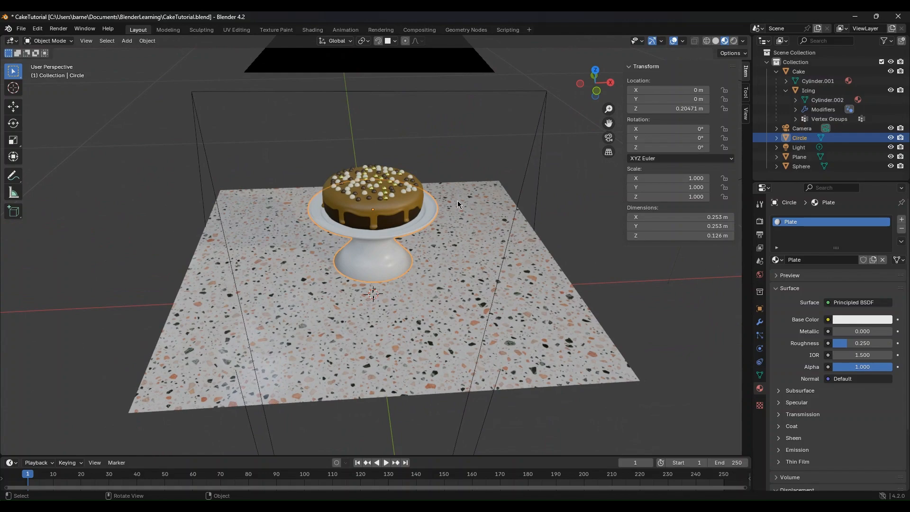
# Select the camera and expand its sensor settings.
pyautogui.scroll(1, 458, 201)
pyautogui.moveTo(457, 214)
pyautogui.mouseDown(button='middle')
pyautogui.moveTo(461, 200)
pyautogui.moveTo(448, 209)
pyautogui.mouseUp(button='middle')
pyautogui.scroll(-1, 491, 190)
pyautogui.scroll(-1, 448, 209)
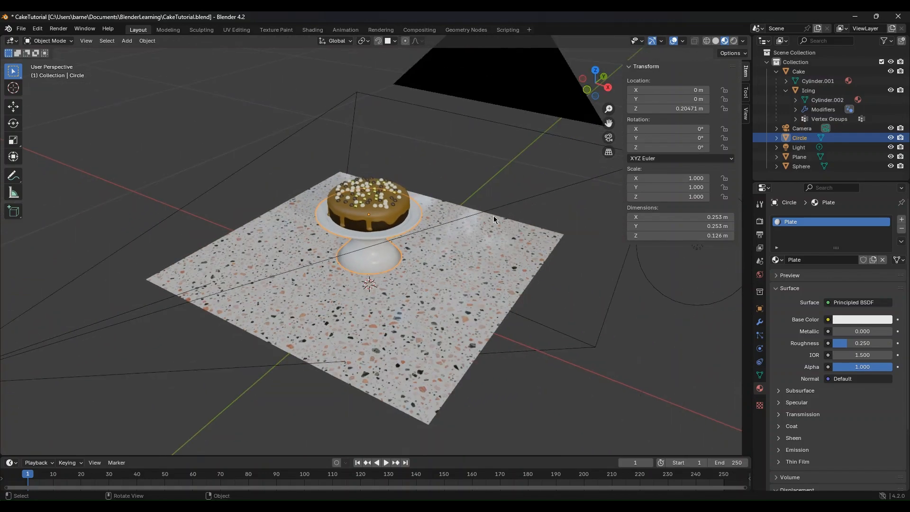
pyautogui.click(518, 204)
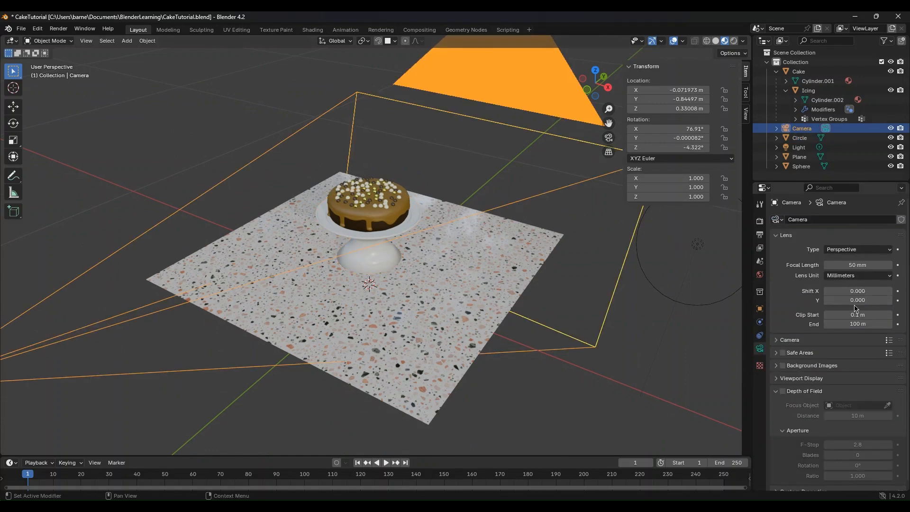
pyautogui.click(795, 341)
pyautogui.scroll(-2, 832, 357)
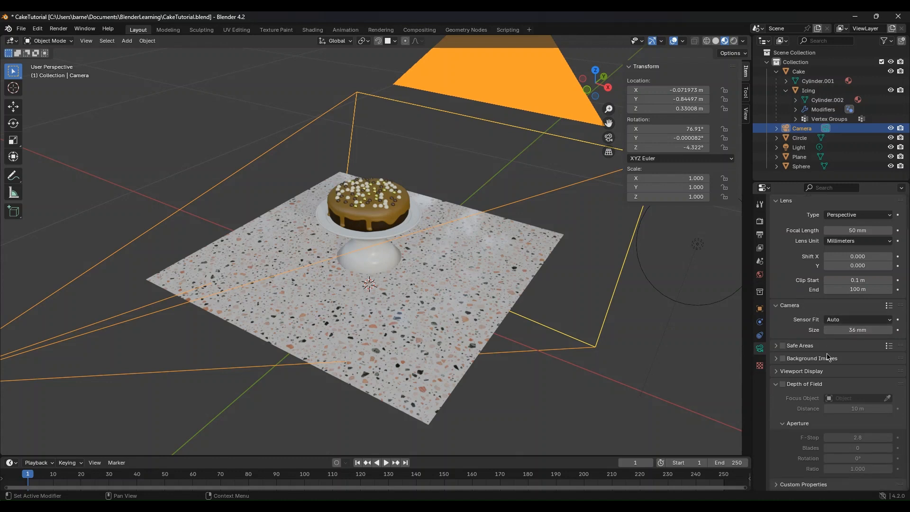
pyautogui.click(805, 348)
pyautogui.click(805, 349)
# Test the camera's sensor size down to 16 mm and settle on 32 mm.
pyautogui.click(826, 331)
pyautogui.click(826, 330)
pyautogui.click(826, 331)
pyautogui.click(826, 330)
pyautogui.click(826, 330)
pyautogui.click(826, 331)
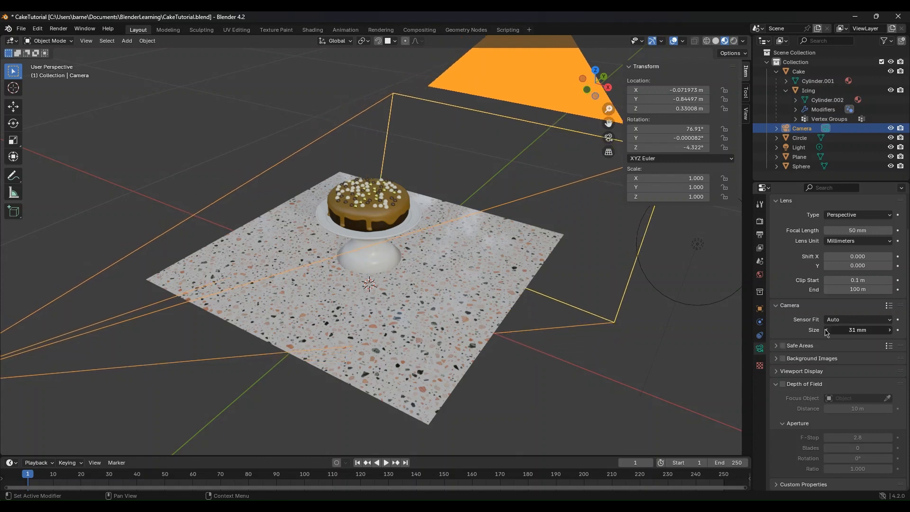
pyautogui.click(826, 331)
pyautogui.click(826, 331)
pyautogui.click(826, 331)
pyautogui.click(826, 330)
pyautogui.click(826, 331)
pyautogui.click(826, 330)
pyautogui.click(826, 330)
pyautogui.click(826, 330)
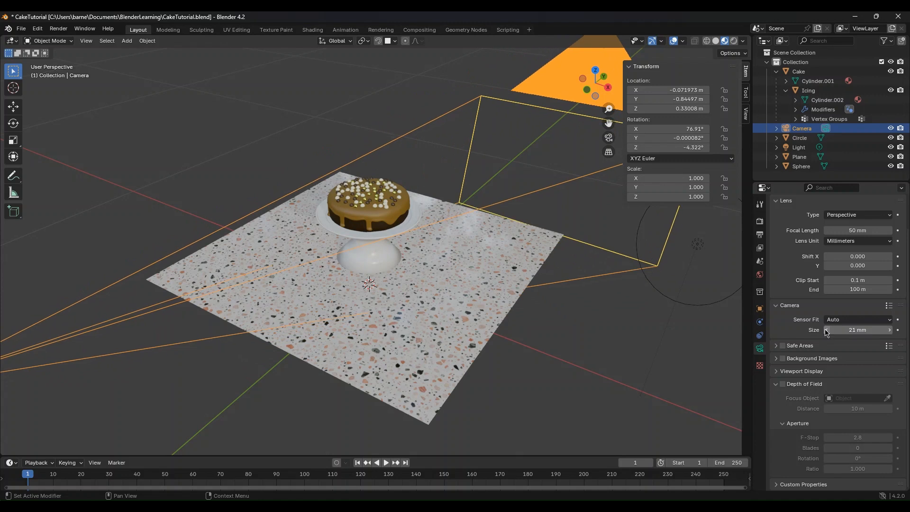
pyautogui.click(826, 330)
pyautogui.click(826, 330)
pyautogui.click(826, 330)
pyautogui.click(826, 330)
pyautogui.click(826, 331)
pyautogui.click(826, 331)
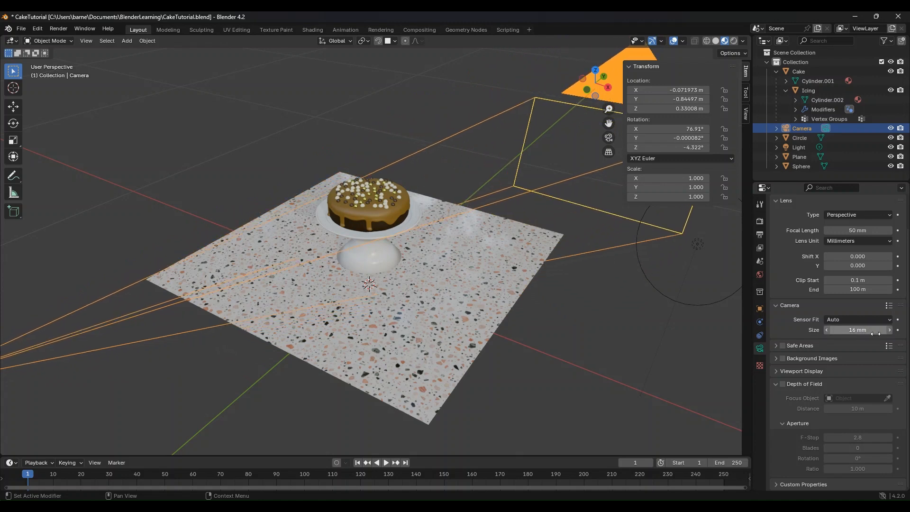
pyautogui.keyDown('ctrl'); pyautogui.scroll(9, 876, 334); pyautogui.keyUp('ctrl')
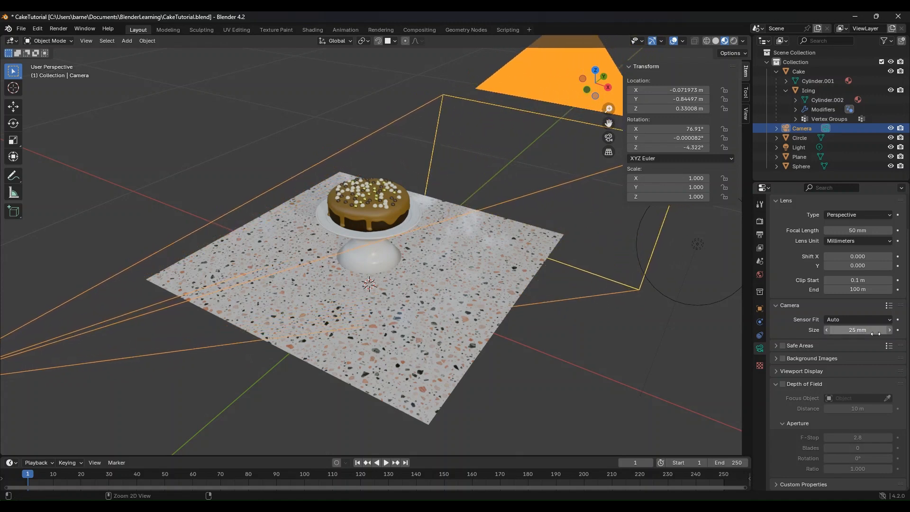
pyautogui.keyDown('ctrl'); pyautogui.scroll(7, 876, 334); pyautogui.keyUp('ctrl')
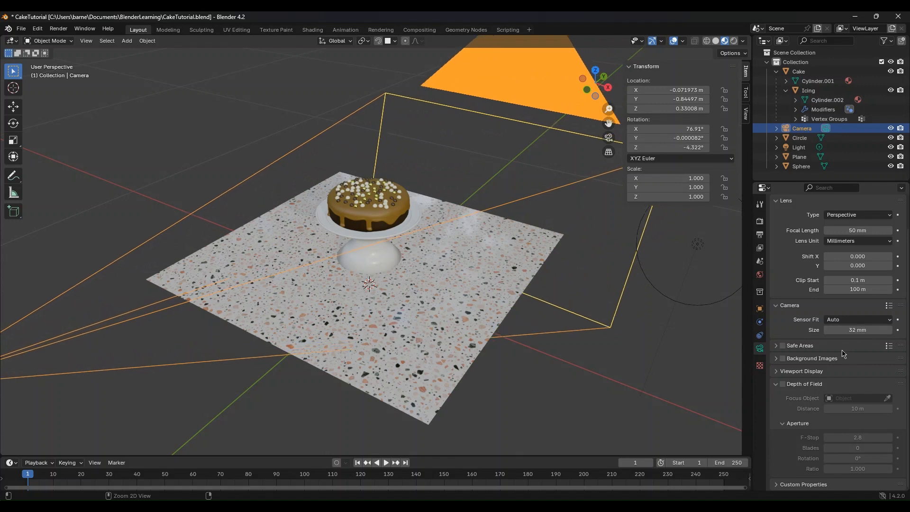
# Set the camera's viewport display size to 0.2 m.
pyautogui.click(827, 374)
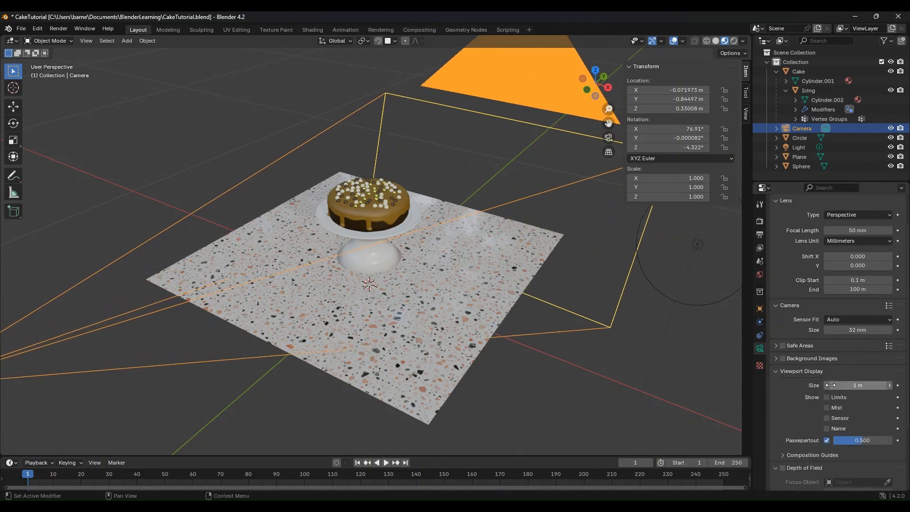
pyautogui.keyDown('ctrl'); pyautogui.scroll(-6, 837, 387); pyautogui.keyUp('ctrl')
pyautogui.doubleClick(841, 388)
pyautogui.write('0.2')
pyautogui.press('Return')
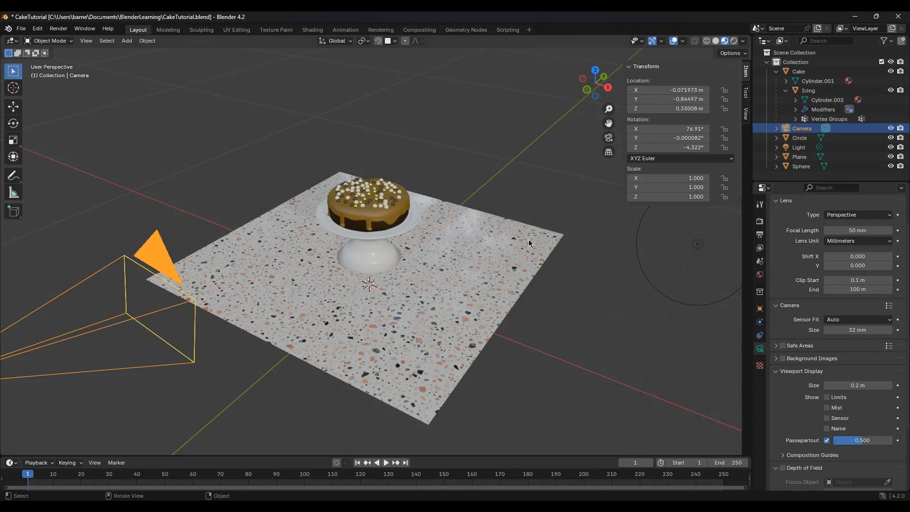
# Center the cake stand in the camera view with walk navigation, placing the camera at about X -0.017 m, Y -0.85 m, tilted about 80.2°.
pyautogui.press('KP_0')
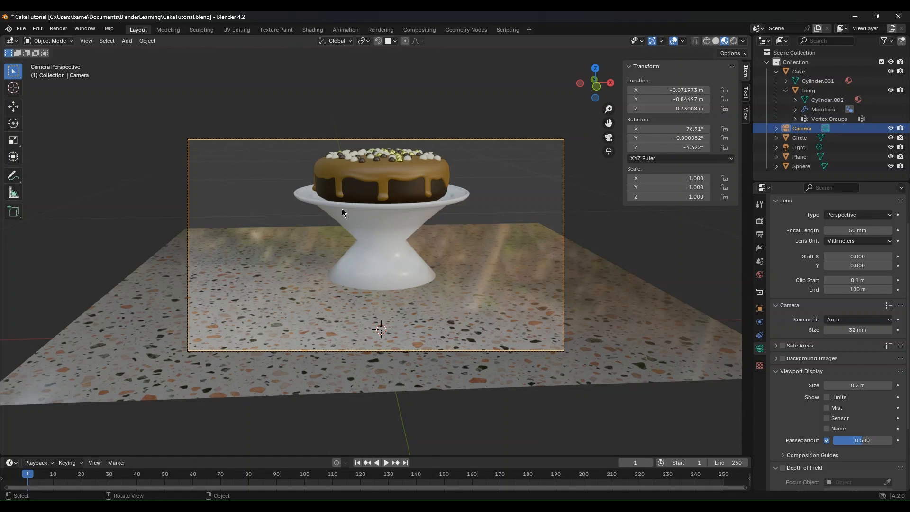
pyautogui.hotkey('shift', '`')
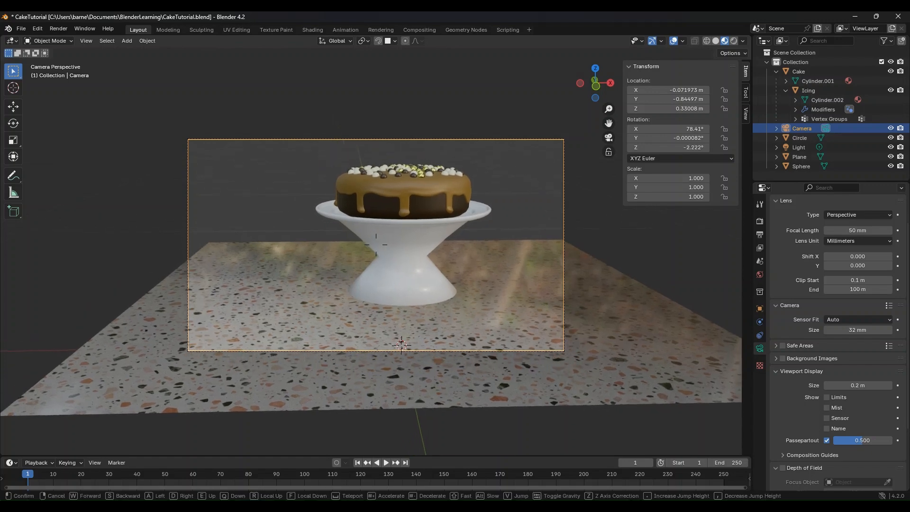
pyautogui.press('d')
pyautogui.press('a')
pyautogui.press('d')
pyautogui.press('a')
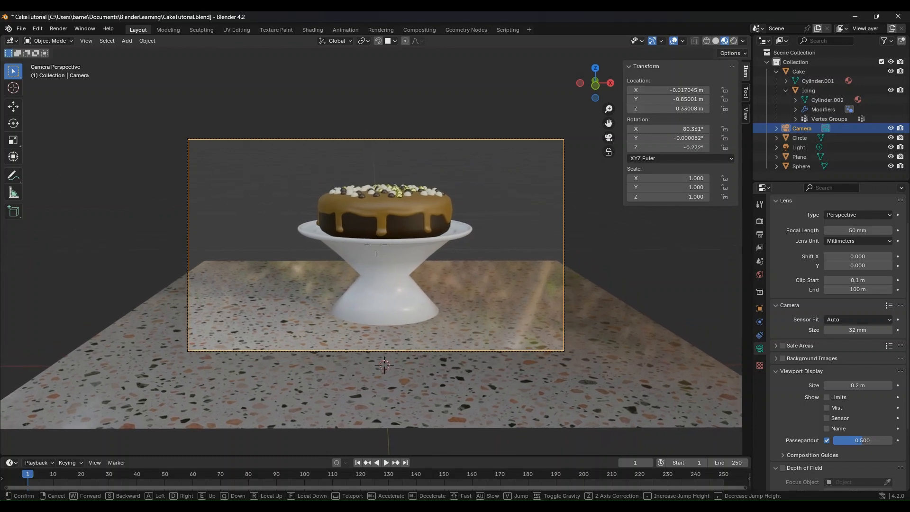
pyautogui.click(378, 231)
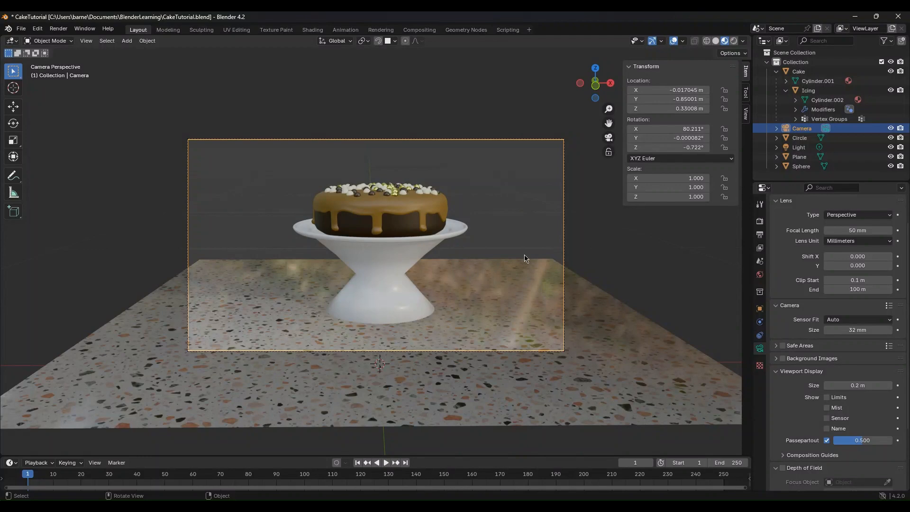
pyautogui.moveTo(585, 273); pyautogui.dragTo(399, 276, button='middle')
pyautogui.click(445, 155)
pyautogui.moveTo(294, 253); pyautogui.dragTo(302, 218, button='middle')
pyautogui.press('KP_0')
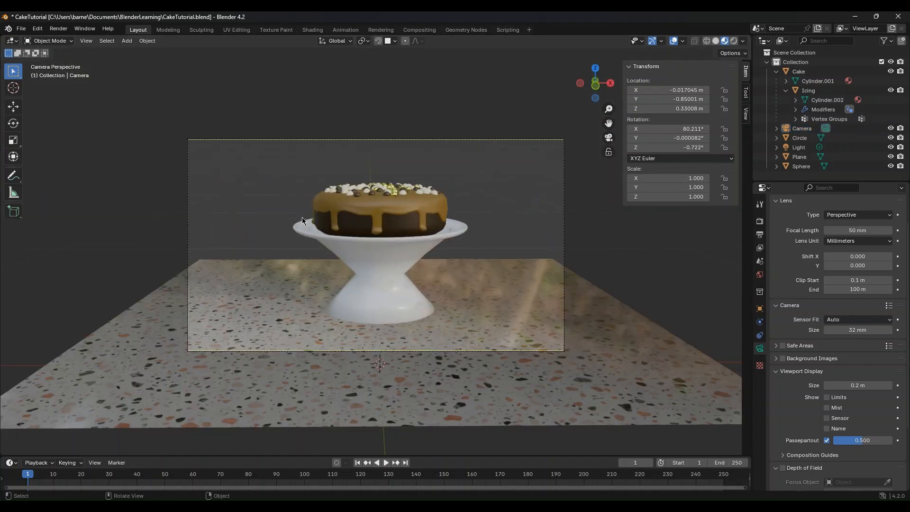
# Scale the terrazzo tabletop plane uniformly by about 1.342 and check its coverage through the camera.
pyautogui.click(564, 215)
pyautogui.click(175, 355)
pyautogui.press('KP_0')
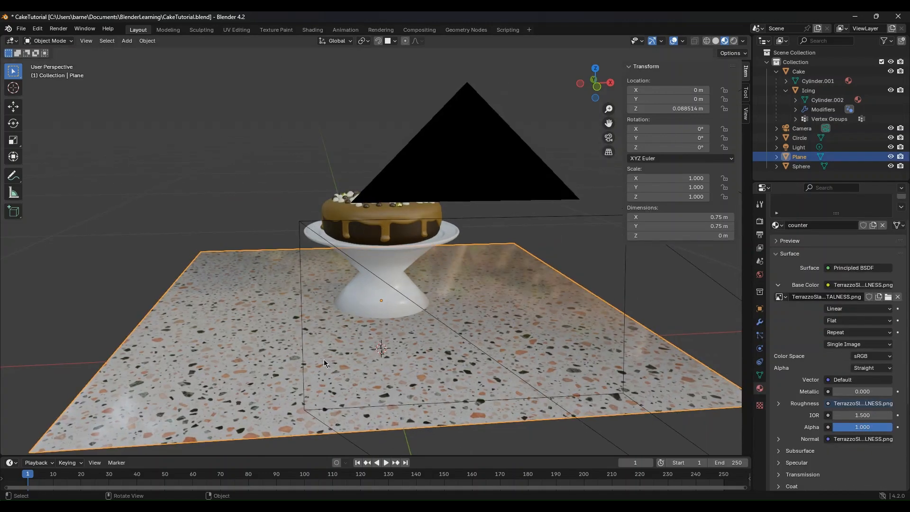
pyautogui.moveTo(324, 352); pyautogui.dragTo(386, 369, button='middle')
pyautogui.scroll(-3, 386, 370)
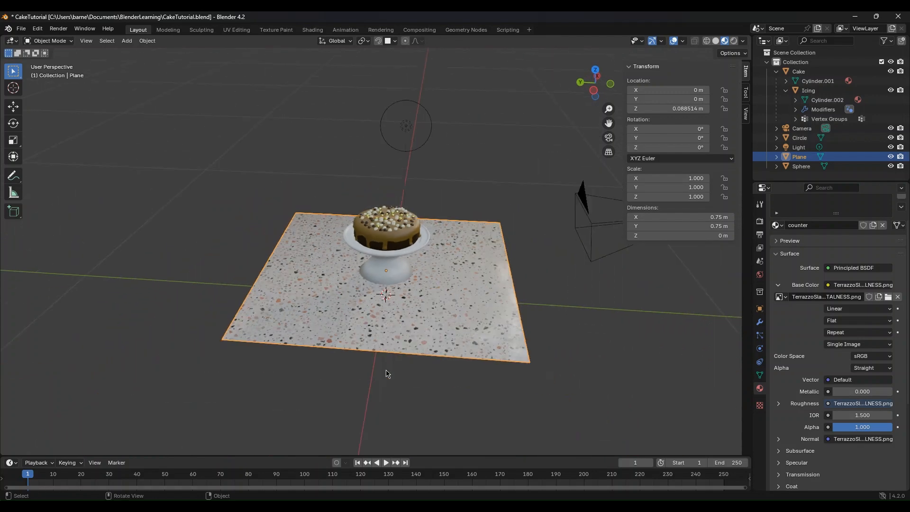
pyautogui.press('s')
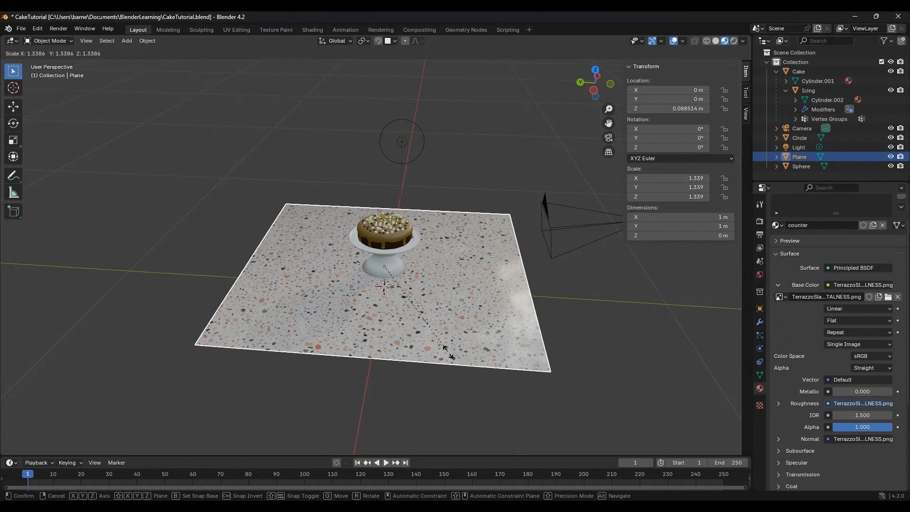
pyautogui.click(437, 349)
pyautogui.press('KP_0')
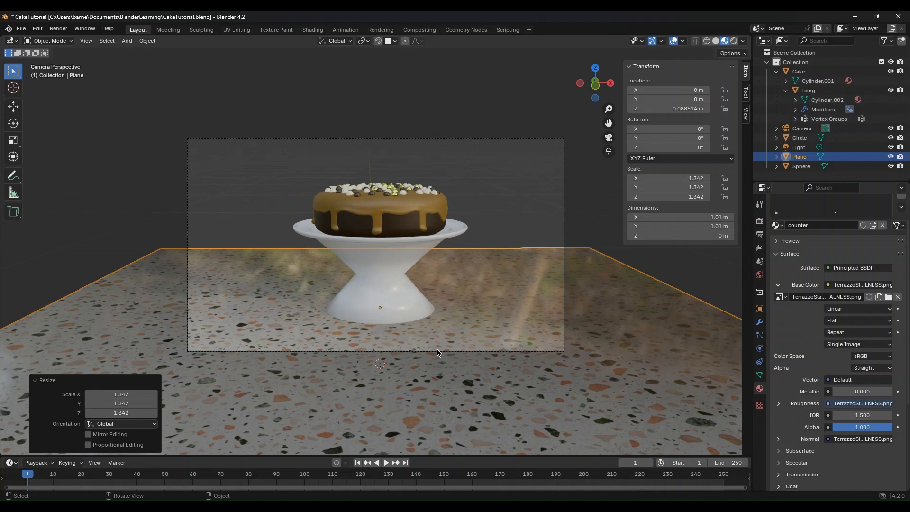
pyautogui.press('KP_0')
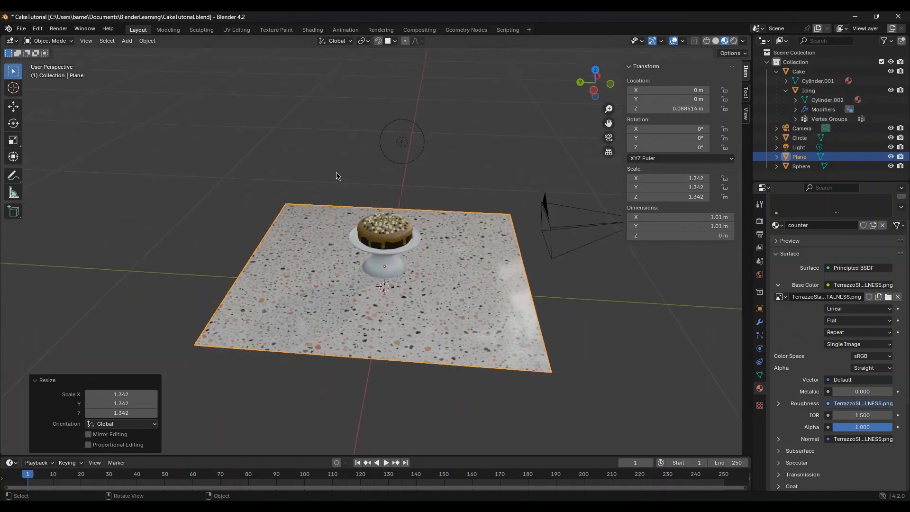
# Duplicate the tabletop plane about 0.478 m along Y and rotate the copy 90° about X as an upright backdrop.
pyautogui.hotkey('shift', 'd')
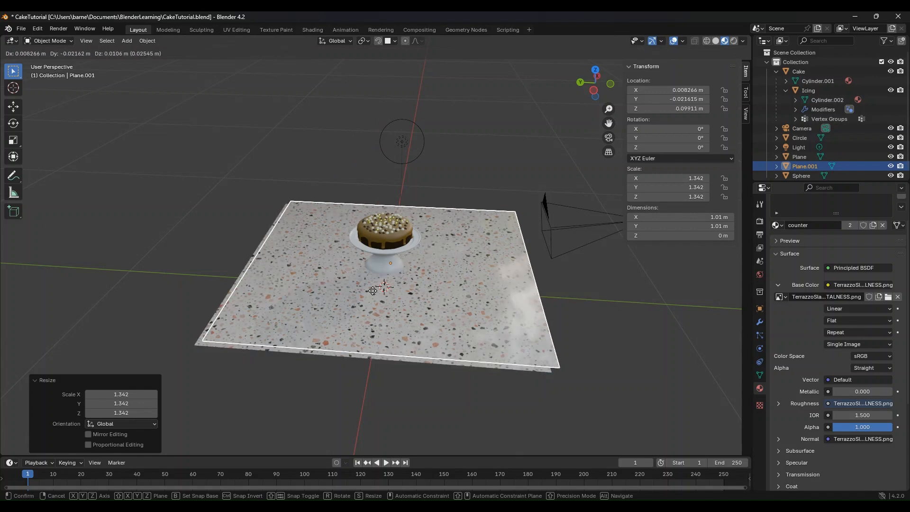
pyautogui.press('y')
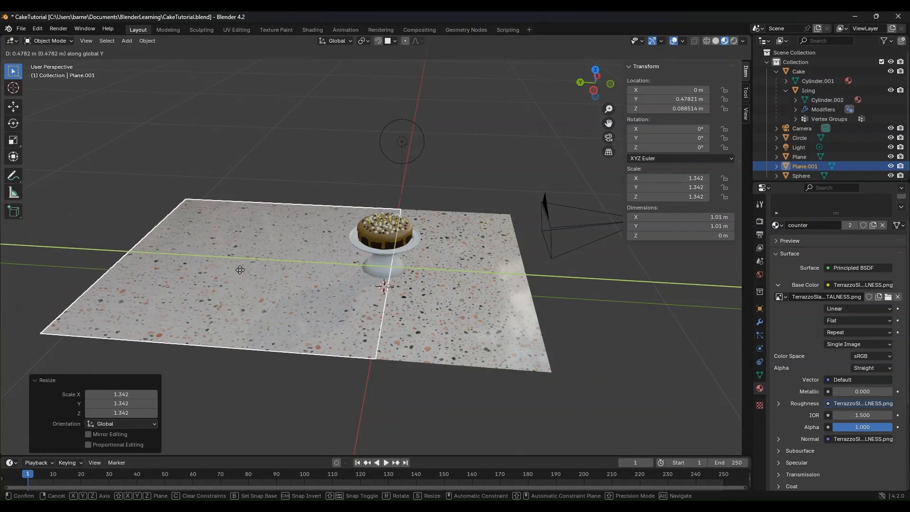
pyautogui.click(240, 270)
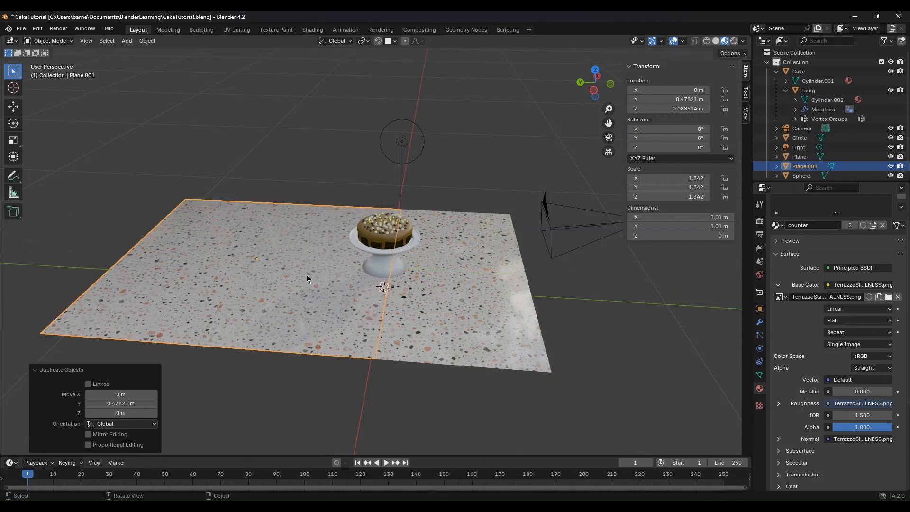
pyautogui.press('r')
pyautogui.press('x')
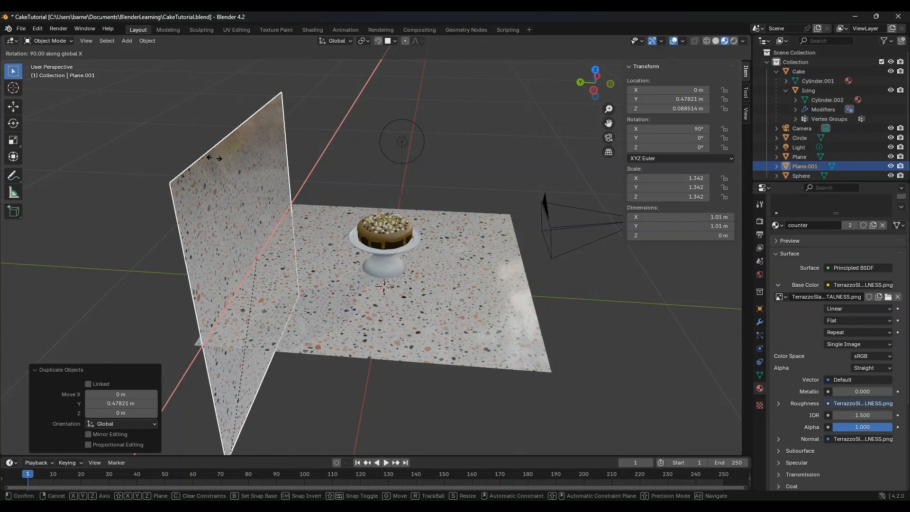
pyautogui.click(212, 158)
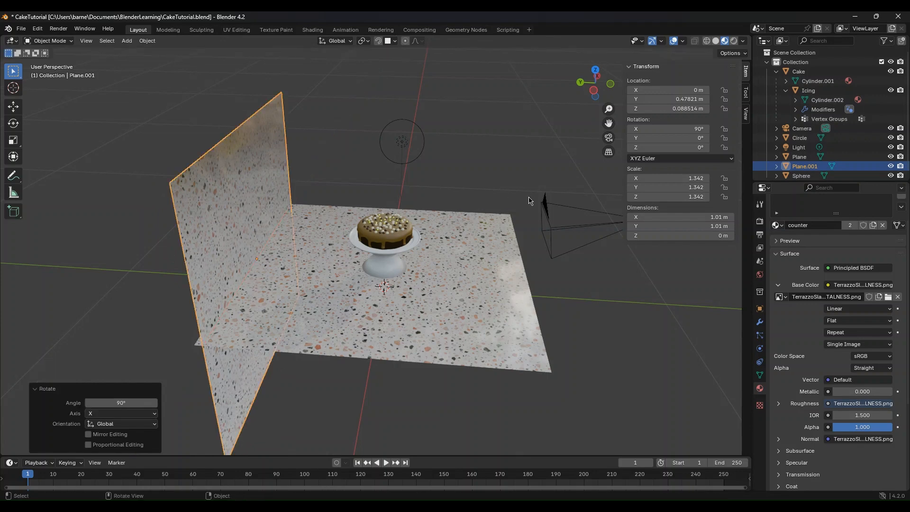
# Check the backdrop through the camera in rendered shading and return to material preview.
pyautogui.press('KP_0')
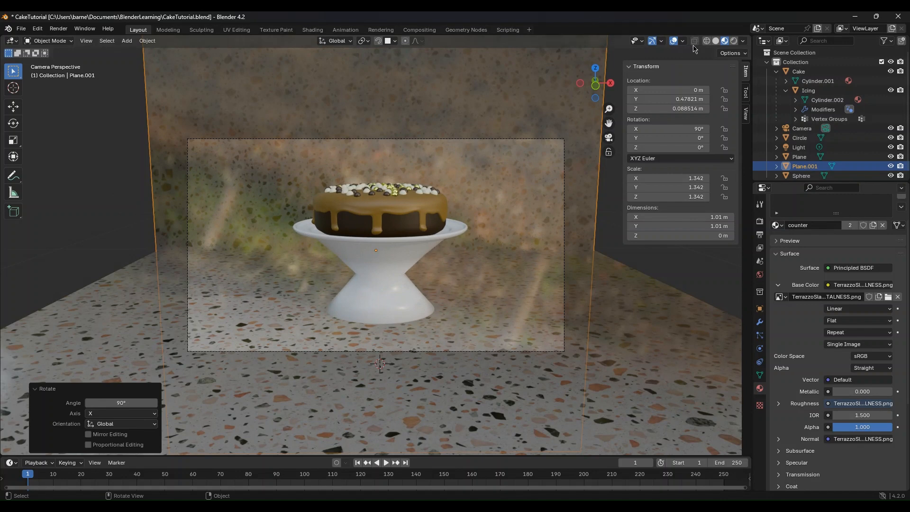
pyautogui.click(733, 41)
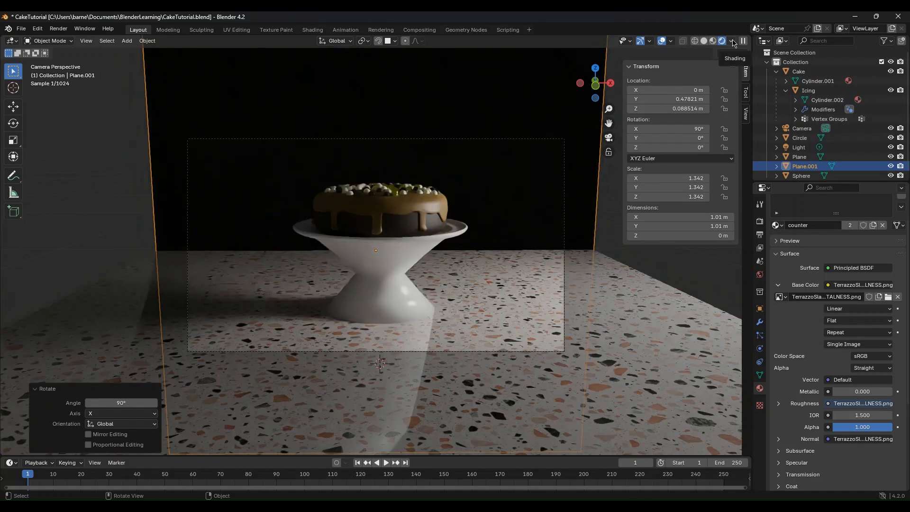
pyautogui.click(713, 42)
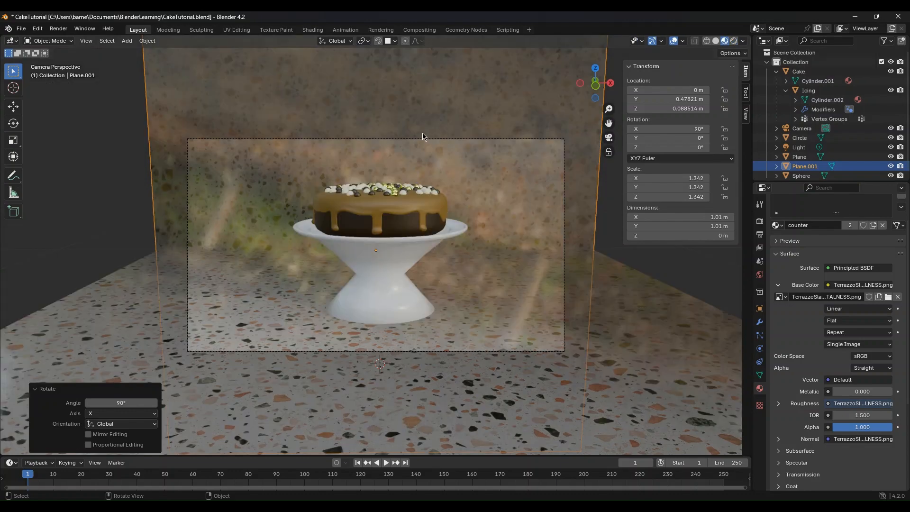
pyautogui.scroll(-3, 424, 136)
pyautogui.scroll(5, 525, 229)
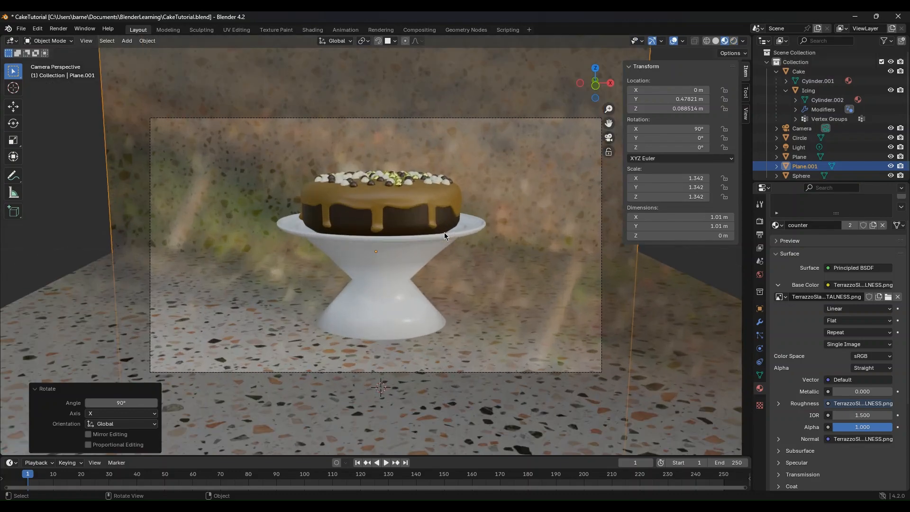
# Change the scene light to a Sun and re-aim it to a rotation of about X -110.7°, Y 71.2°, Z 51.7°.
pyautogui.moveTo(413, 235); pyautogui.dragTo(456, 260, button='middle')
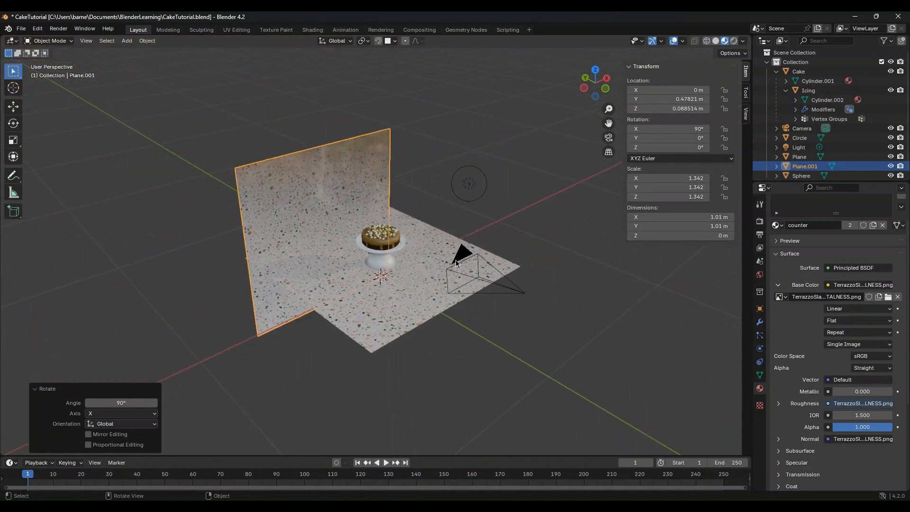
pyautogui.moveTo(537, 257); pyautogui.dragTo(479, 260, button='middle')
pyautogui.scroll(2, 469, 168)
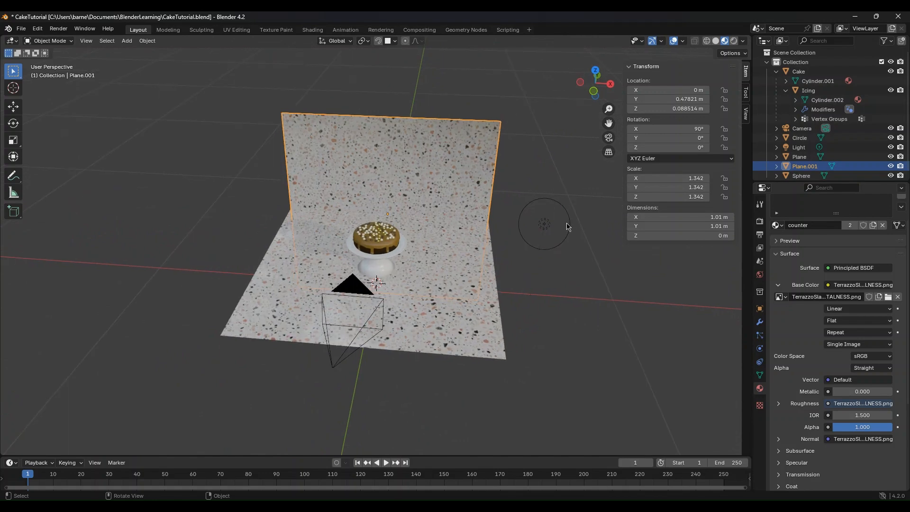
pyautogui.moveTo(544, 258); pyautogui.dragTo(516, 254, button='middle')
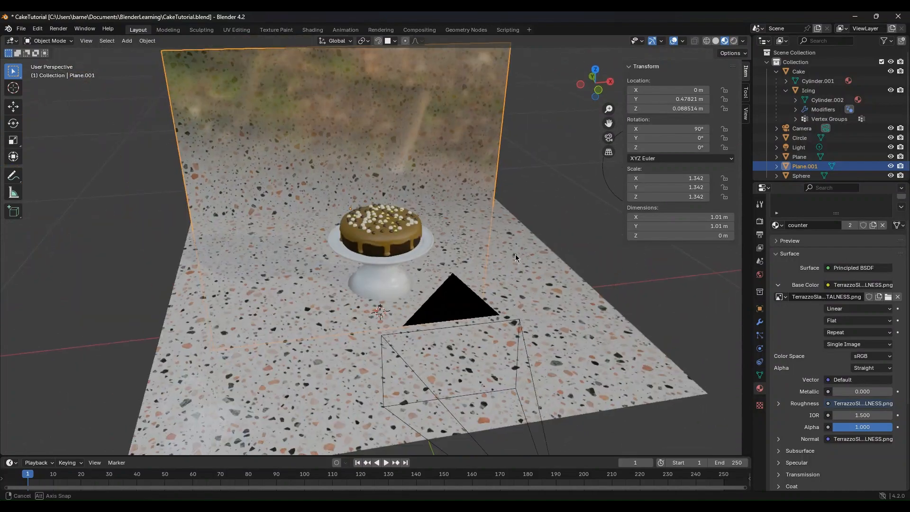
pyautogui.keyDown('shift'); pyautogui.moveTo(462, 218); pyautogui.dragTo(412, 214, button='middle'); pyautogui.keyUp('shift')
pyautogui.moveTo(543, 192); pyautogui.dragTo(569, 154, button='middle')
pyautogui.click(569, 154)
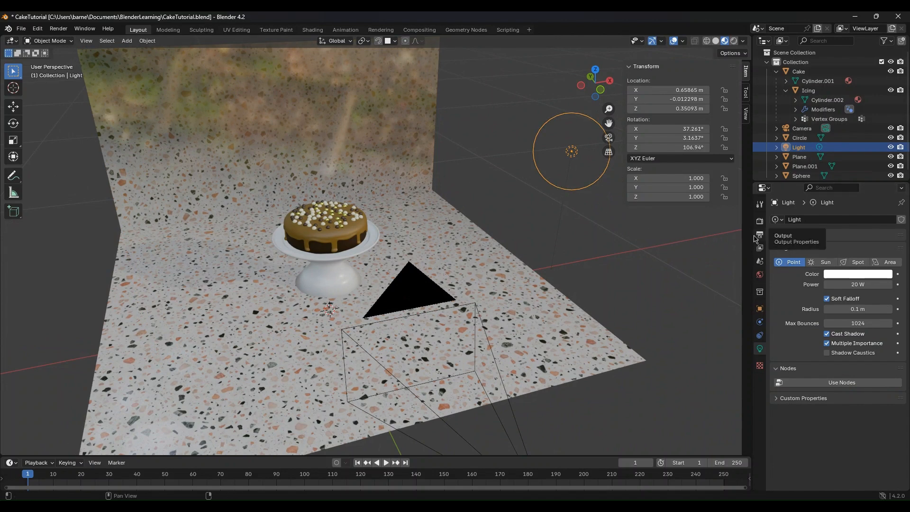
pyautogui.click(823, 262)
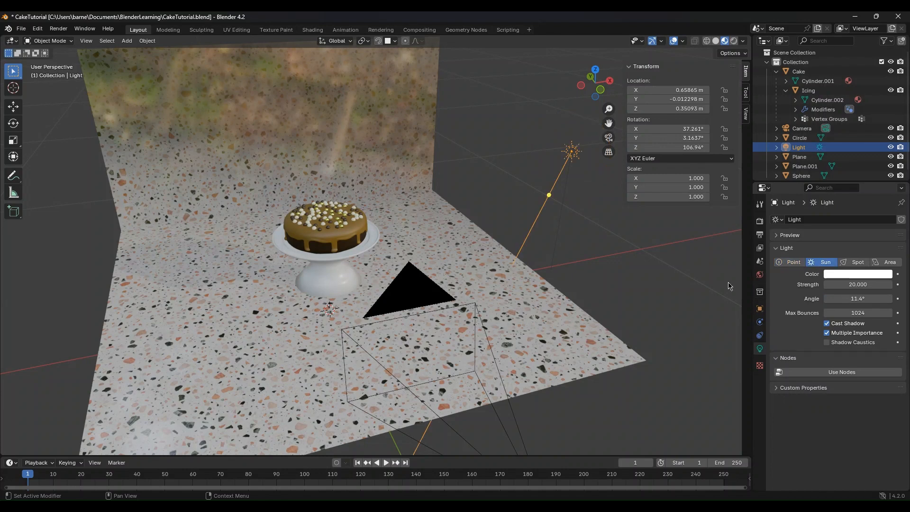
pyautogui.moveTo(549, 199)
pyautogui.mouseDown()
pyautogui.moveTo(560, 285)
pyautogui.moveTo(720, 213)
pyautogui.moveTo(676, 145)
pyautogui.moveTo(683, 139)
pyautogui.mouseUp()
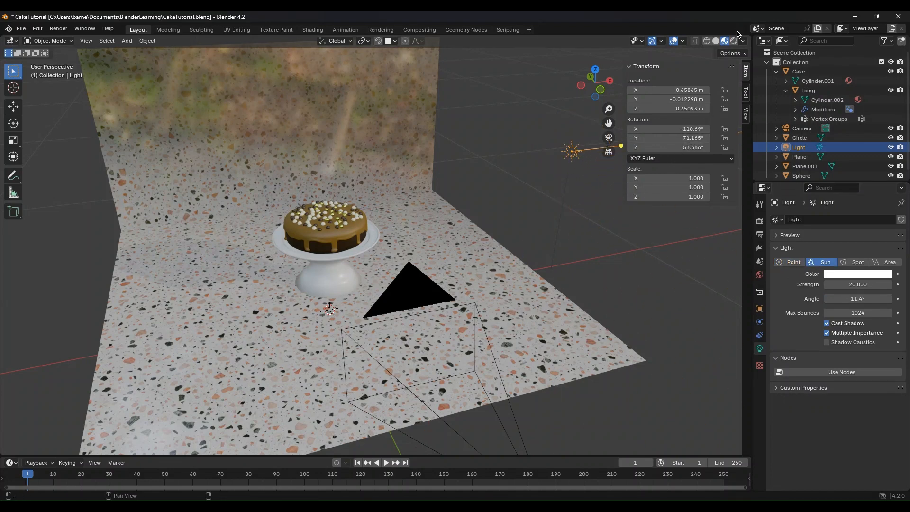
# Show the scene in rendered shading and set the Sun light's strength to 100.
pyautogui.click(734, 41)
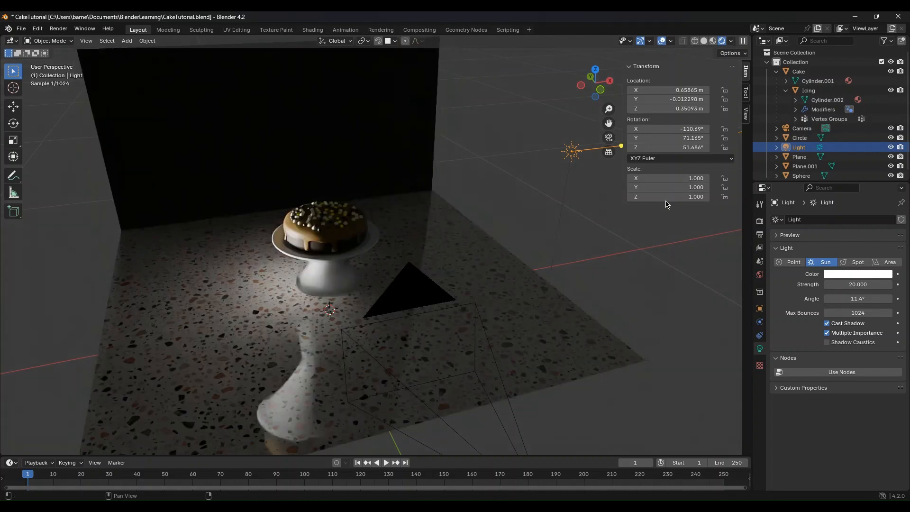
pyautogui.click(857, 281)
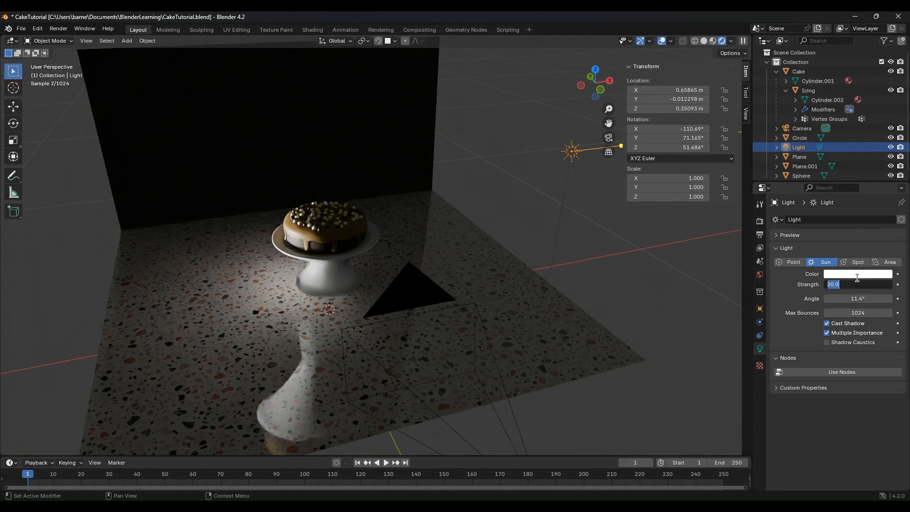
pyautogui.write('100')
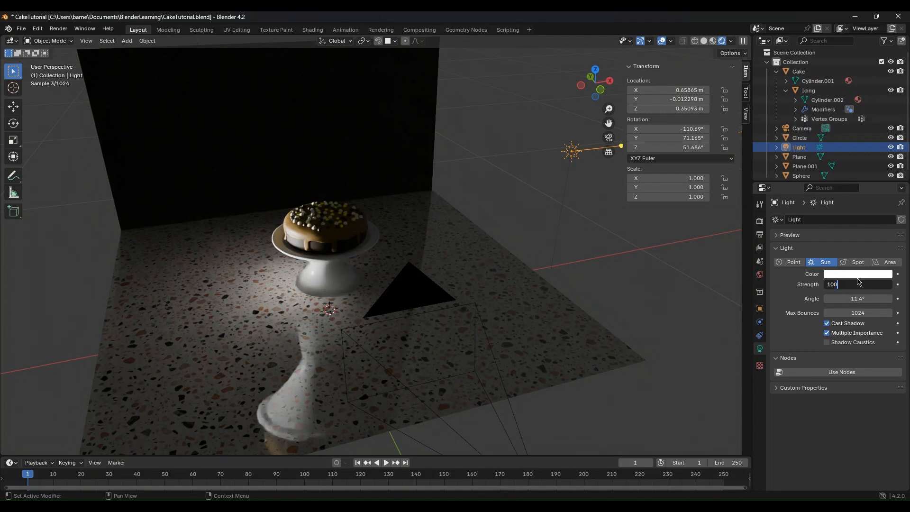
pyautogui.press('Return')
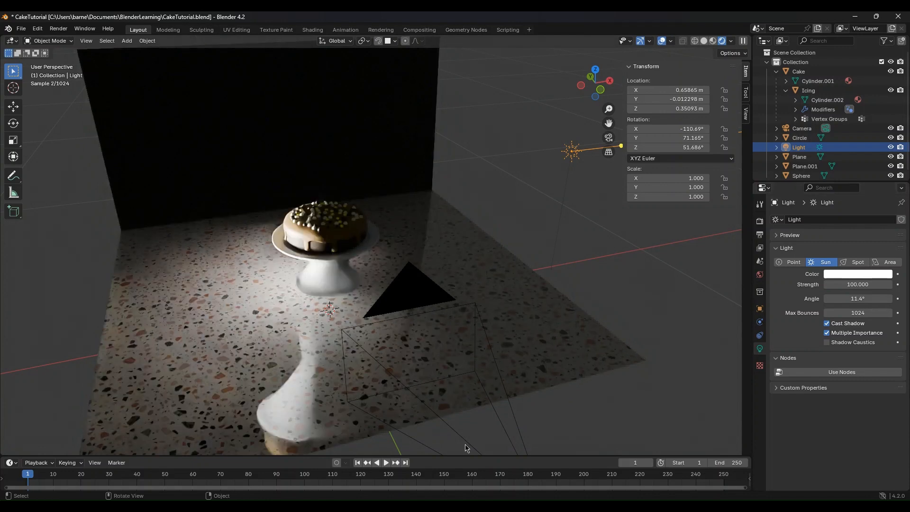
# Delete the Sun light and switch the render engine to EEVEE.
pyautogui.click(568, 194)
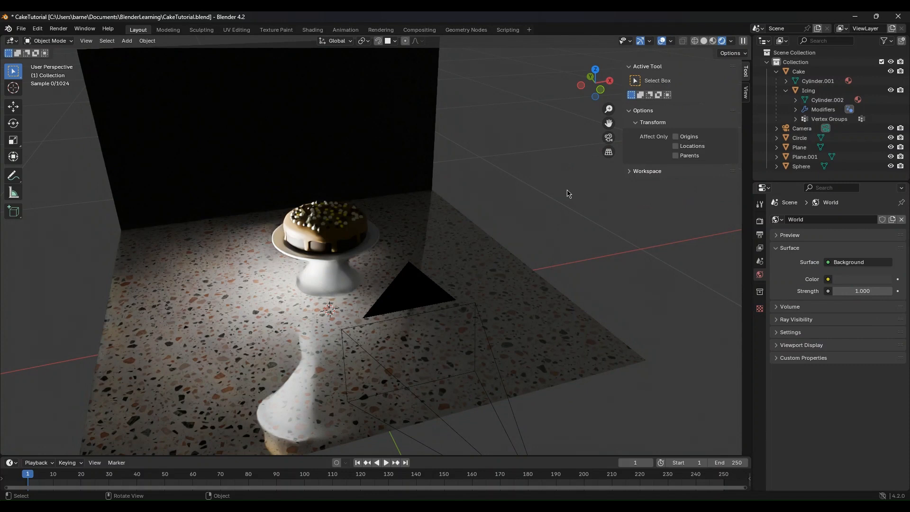
pyautogui.click(760, 222)
pyautogui.click(849, 220)
pyautogui.click(851, 230)
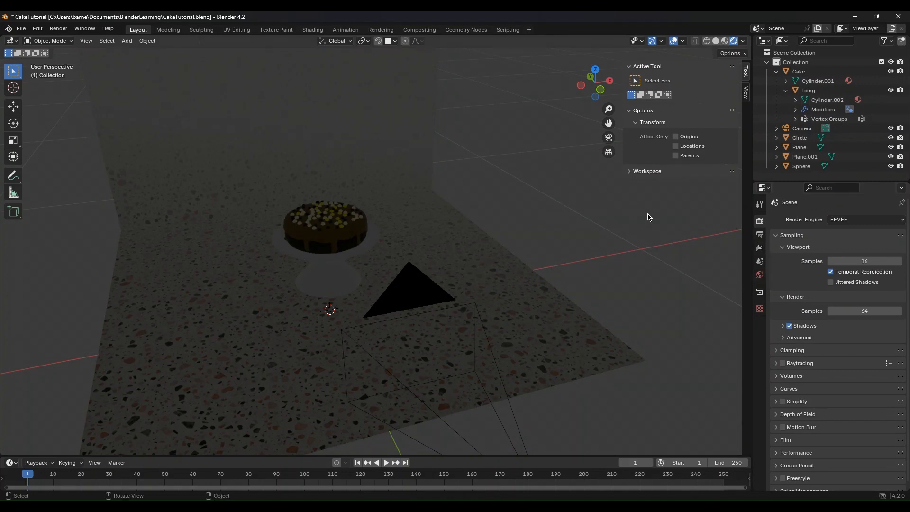
# Assign a Sky Texture to the world background color.
pyautogui.moveTo(598, 222); pyautogui.dragTo(550, 225, button='middle')
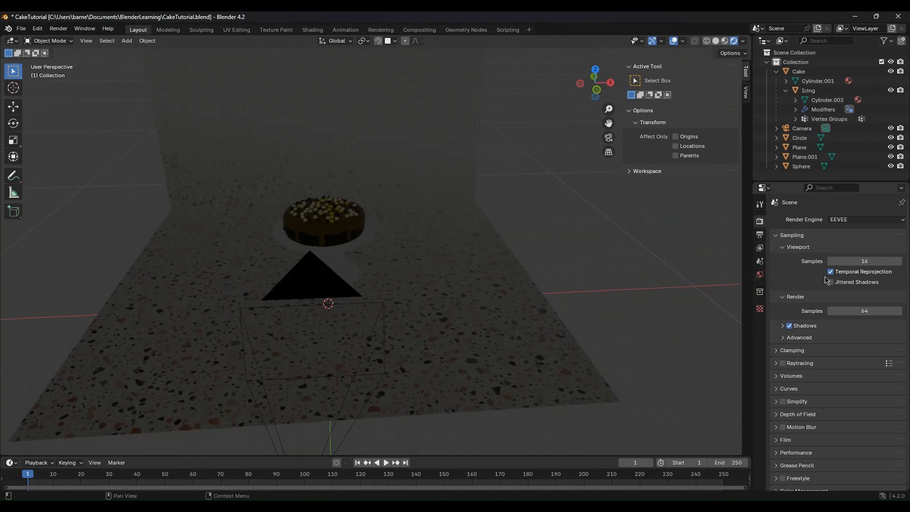
pyautogui.click(760, 275)
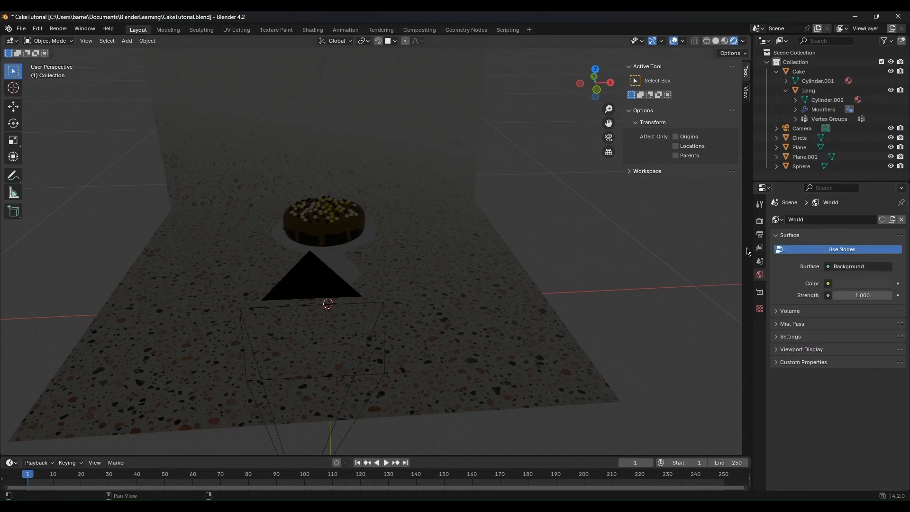
pyautogui.click(829, 283)
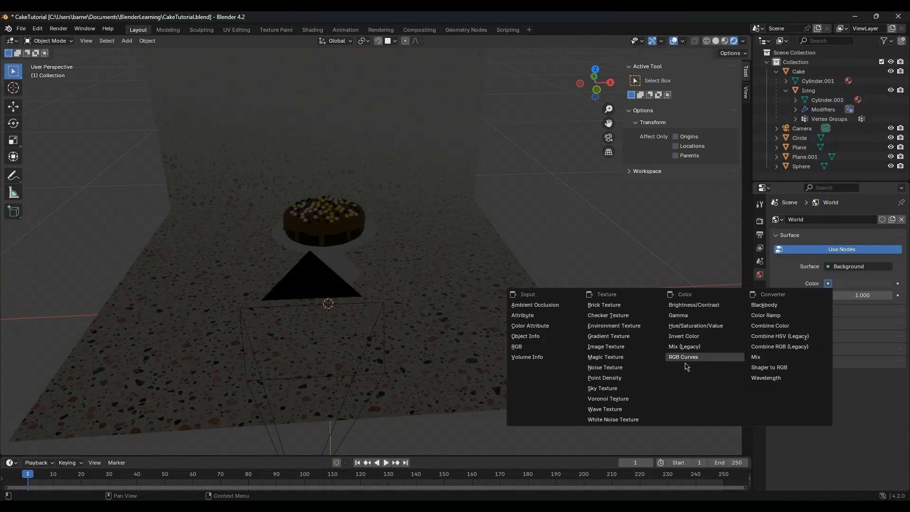
pyautogui.click(601, 390)
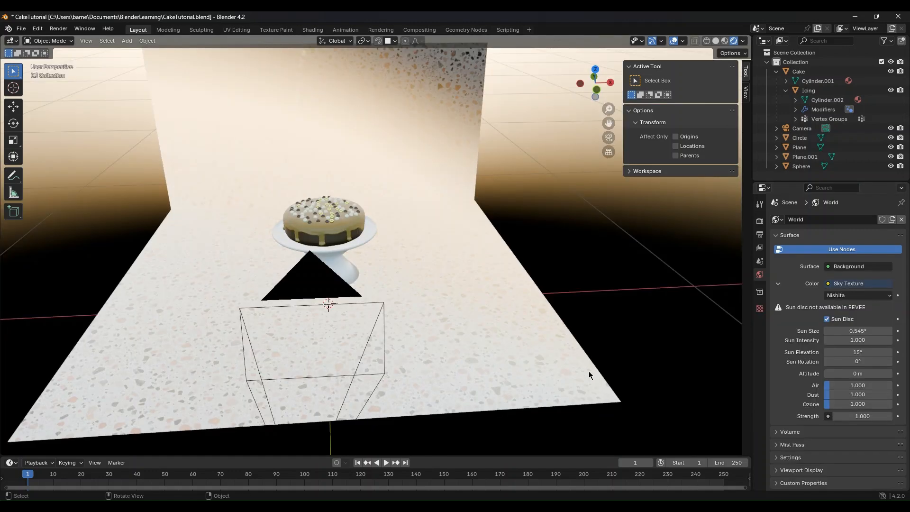
pyautogui.moveTo(568, 230)
pyautogui.mouseDown(button='middle')
pyautogui.moveTo(539, 206)
pyautogui.moveTo(453, 207)
pyautogui.moveTo(490, 191)
pyautogui.moveTo(574, 223)
pyautogui.moveTo(556, 223)
pyautogui.moveTo(567, 238)
pyautogui.mouseUp(button='middle')
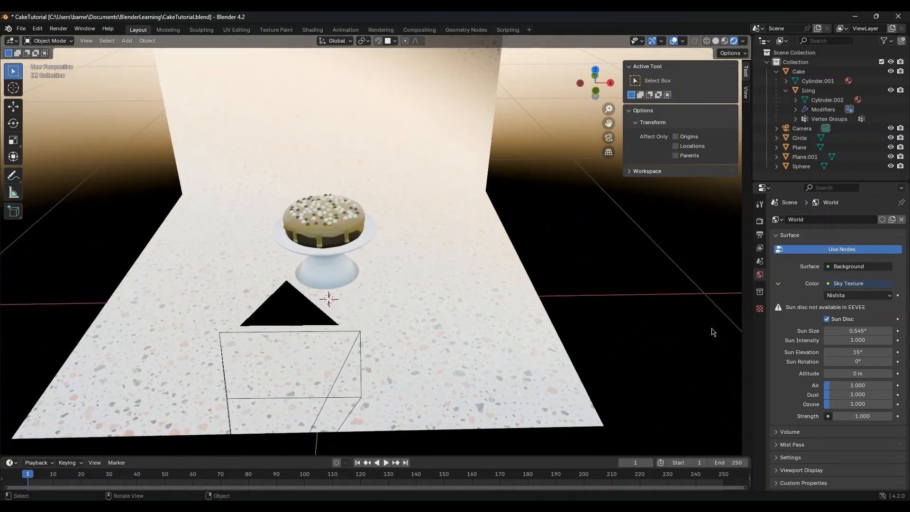
# Set the sky texture's sun rotation to -90° and check the light on the backdrop.
pyautogui.click(854, 362)
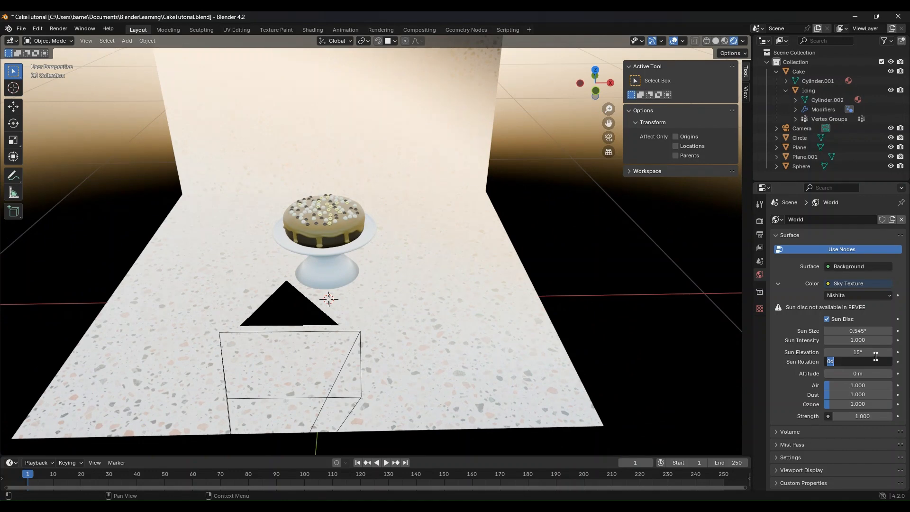
pyautogui.write('-90')
pyautogui.press('Return')
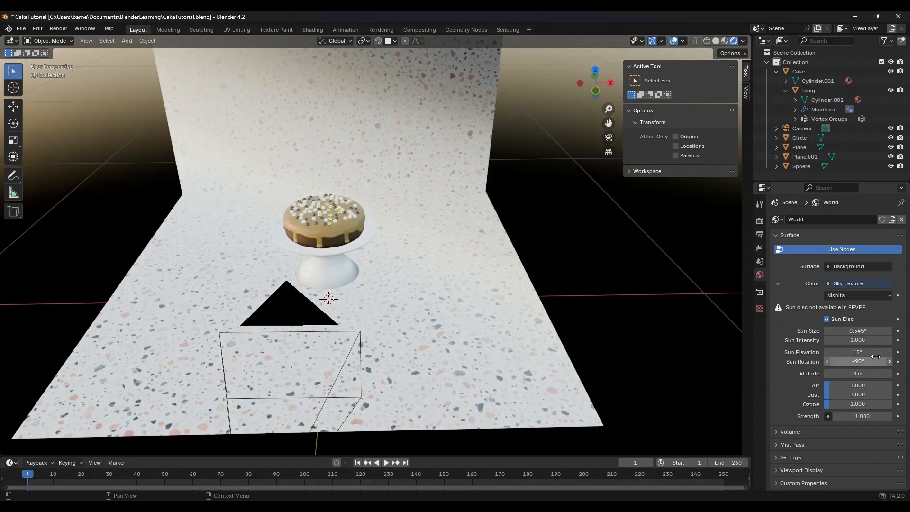
pyautogui.moveTo(341, 109); pyautogui.dragTo(587, 302, button='middle')
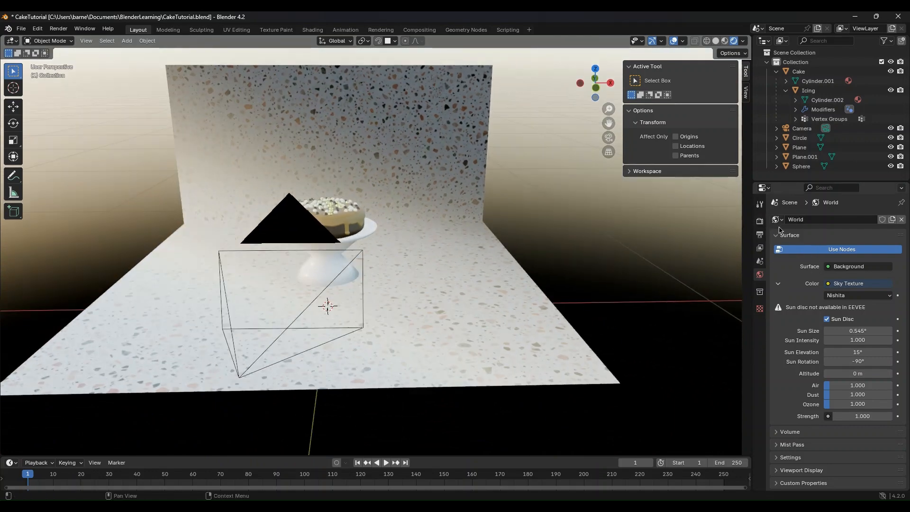
# Change the render engine to Cycles.
pyautogui.click(760, 220)
pyautogui.click(866, 220)
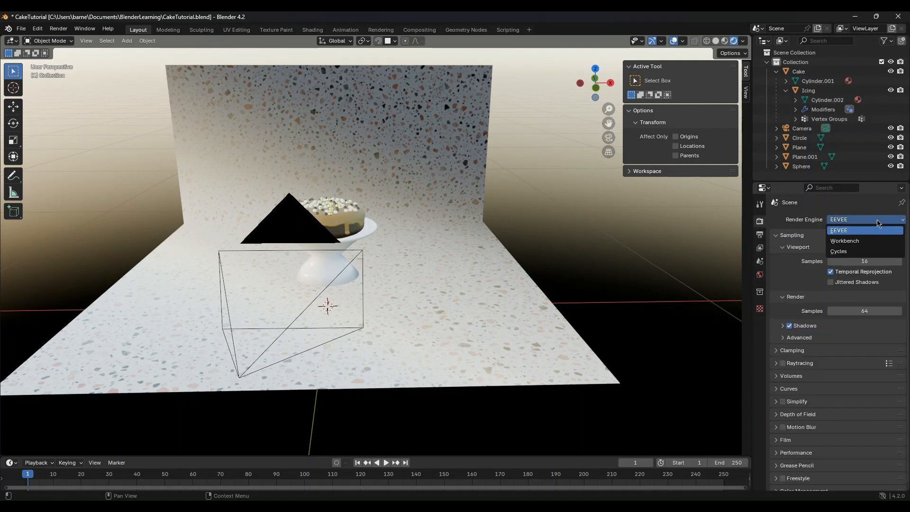
pyautogui.click(866, 253)
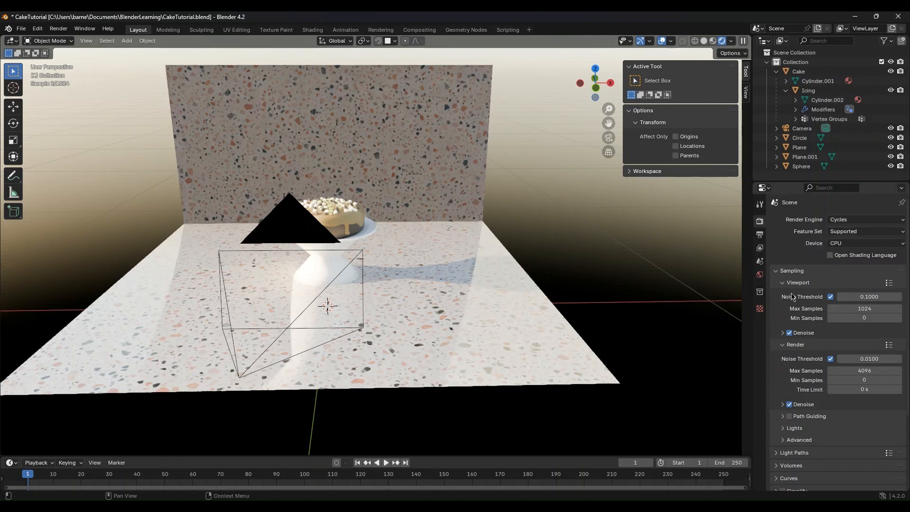
# Find the color management settings of the render and set the exposure to -2.
pyautogui.click(760, 274)
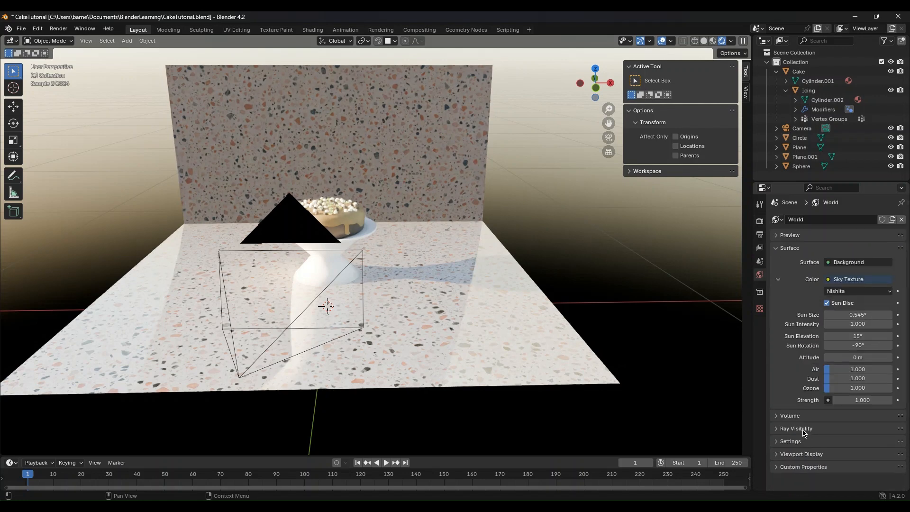
pyautogui.click(805, 441)
pyautogui.scroll(-7, 810, 439)
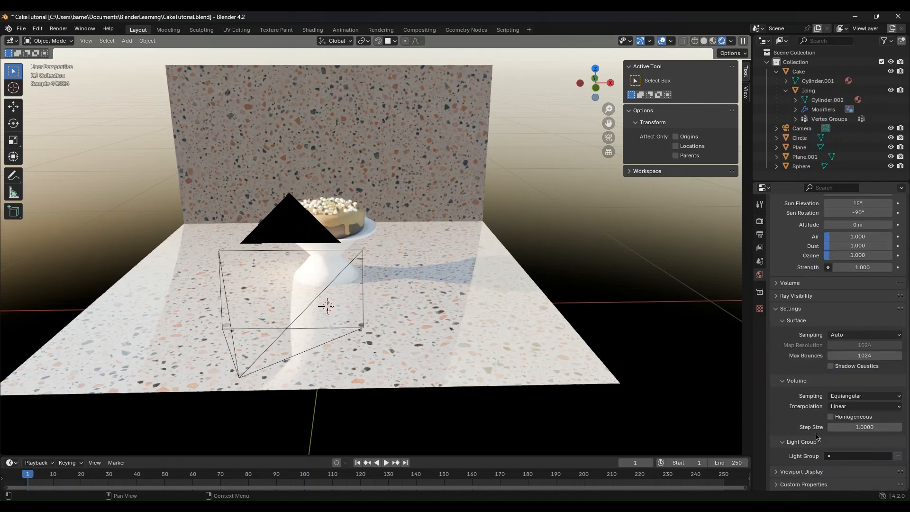
pyautogui.click(836, 476)
pyautogui.scroll(-1, 835, 476)
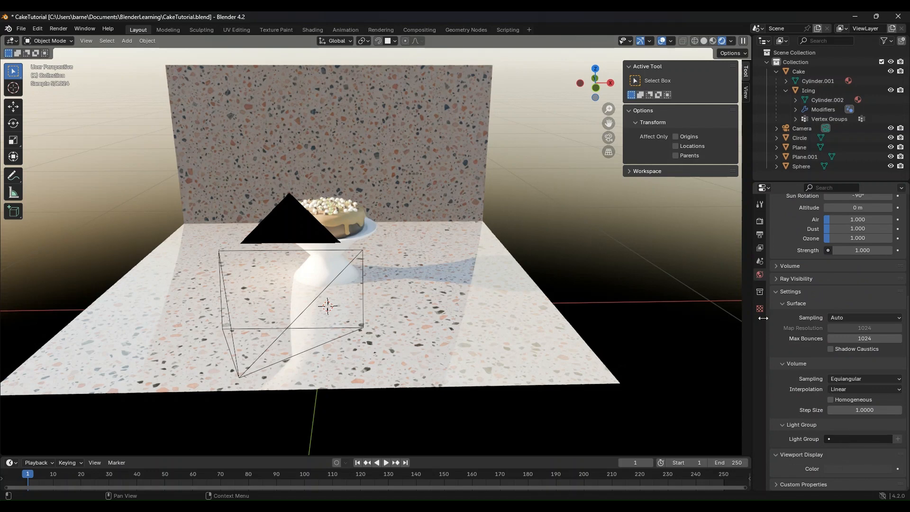
pyautogui.click(760, 221)
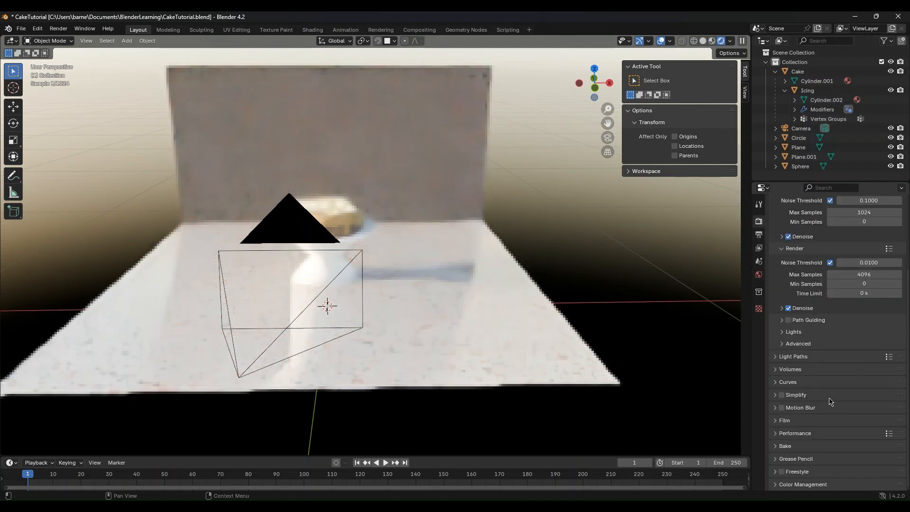
pyautogui.click(820, 484)
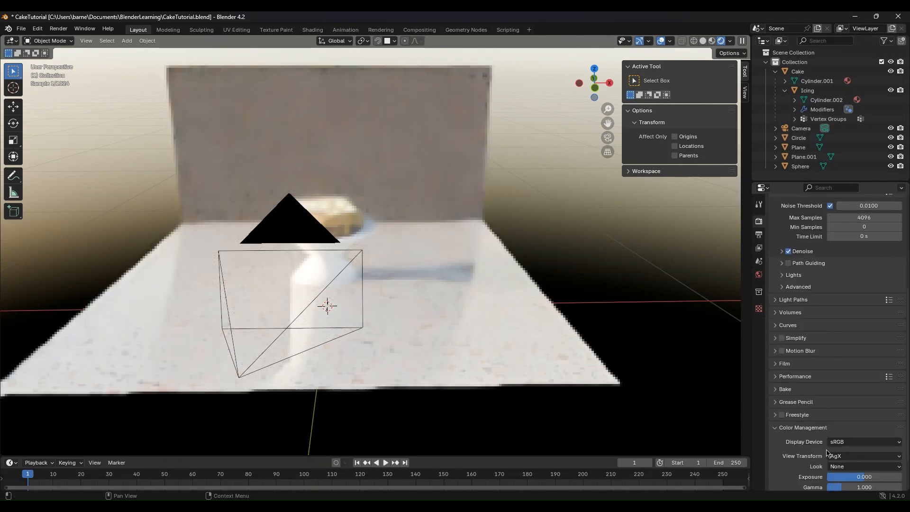
pyautogui.scroll(-5, 820, 475)
pyautogui.click(896, 434)
pyautogui.write('-')
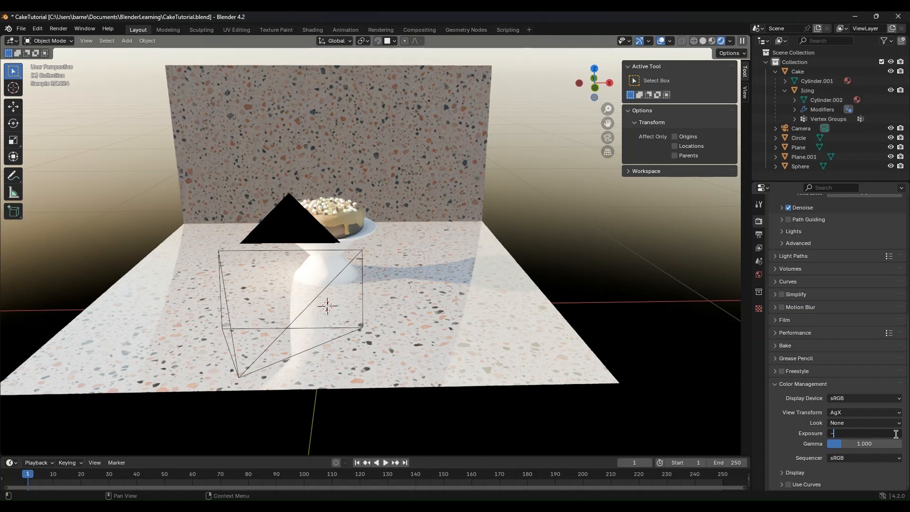
pyautogui.write('2')
pyautogui.press('Return')
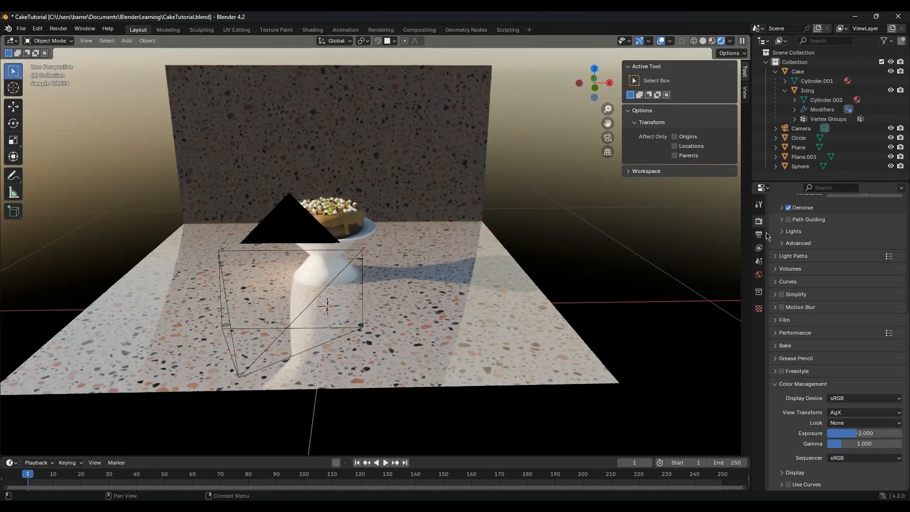
# Set the sky texture's sun intensity to 0.5.
pyautogui.click(758, 275)
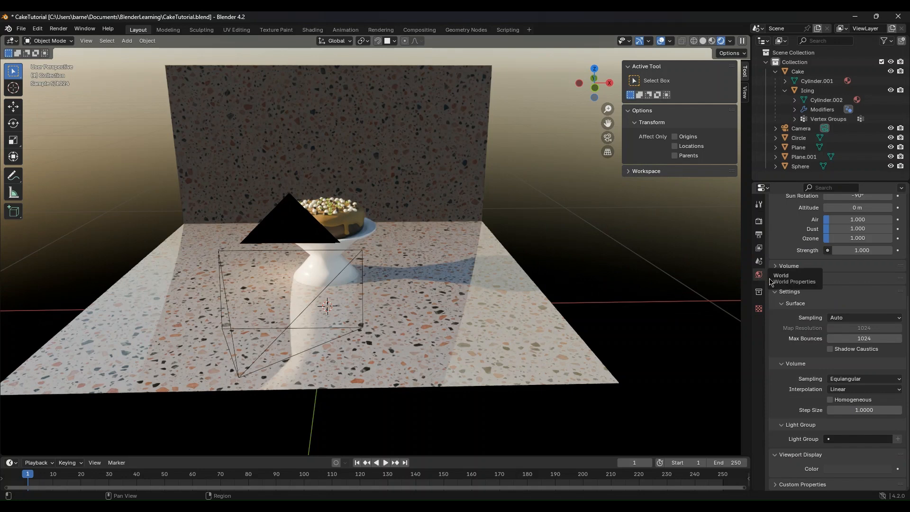
pyautogui.scroll(8, 834, 327)
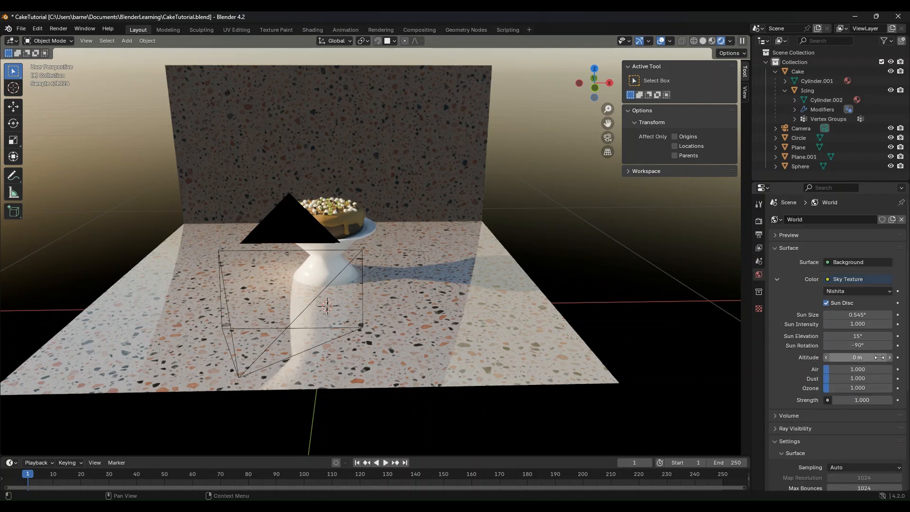
pyautogui.click(873, 324)
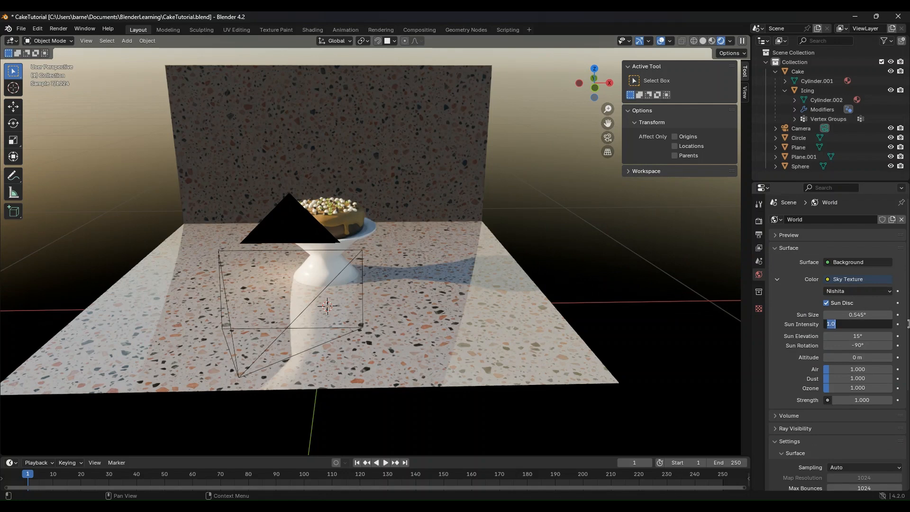
pyautogui.write('0.5')
pyautogui.press('Return')
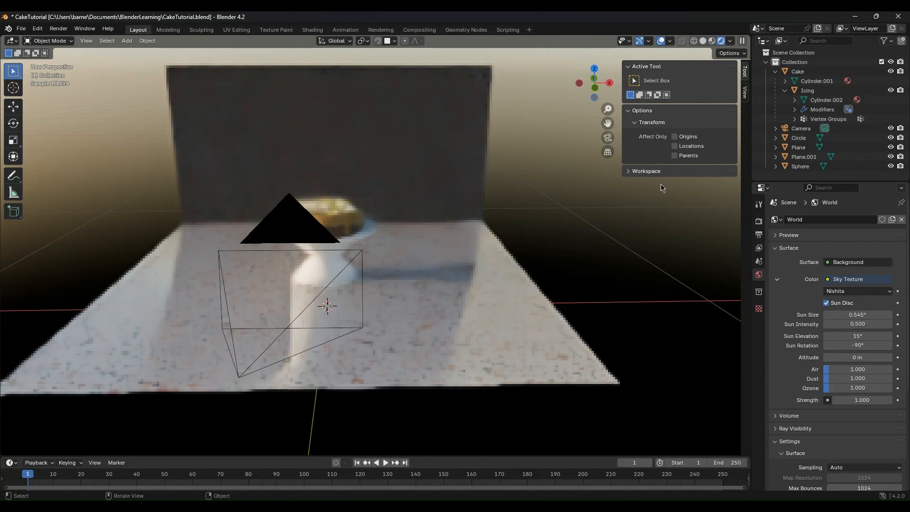
# Set the sky texture's sun elevation to 20° and check the lighting around the cake.
pyautogui.click(851, 336)
pyautogui.write('2')
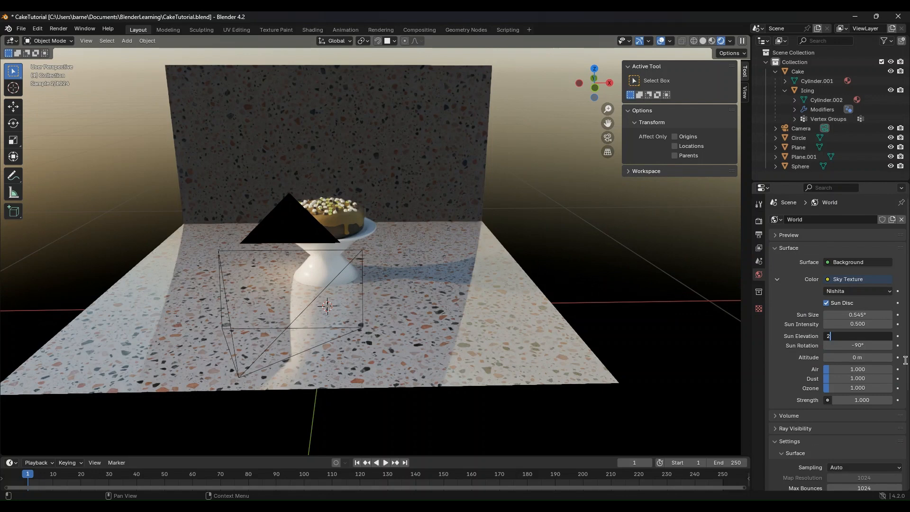
pyautogui.write('0')
pyautogui.press('Return')
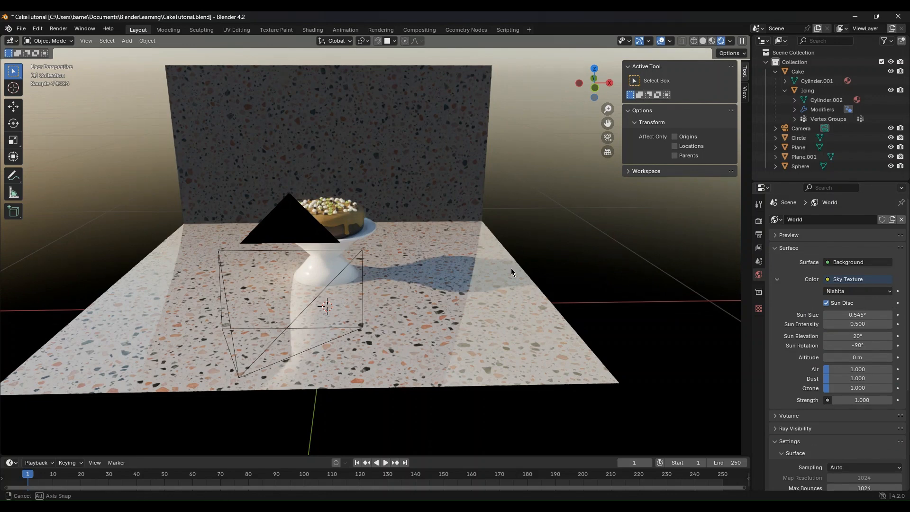
pyautogui.moveTo(511, 268); pyautogui.dragTo(361, 249, button='middle')
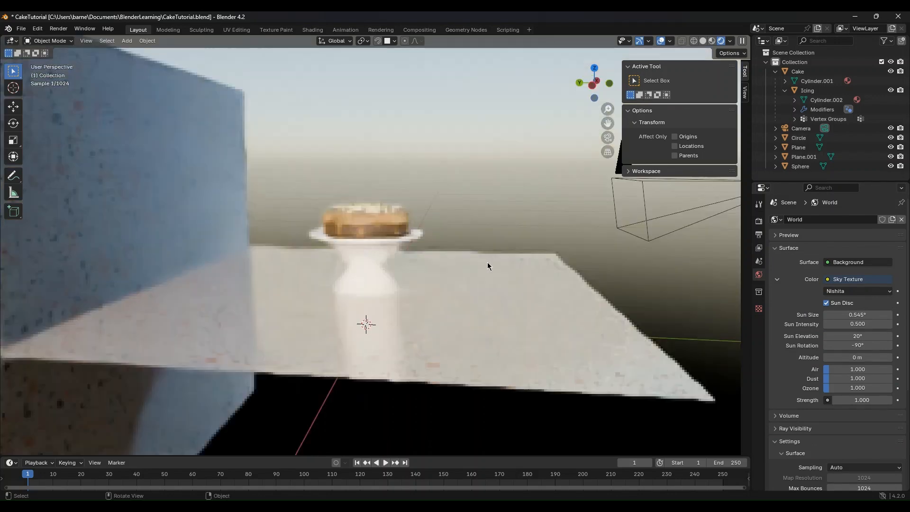
pyautogui.moveTo(488, 262); pyautogui.dragTo(398, 278, button='middle')
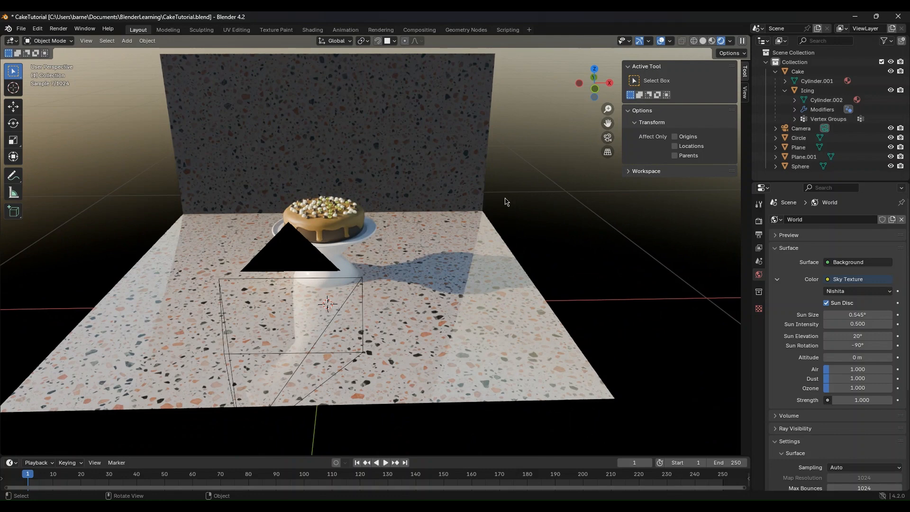
# Return to material preview shading and add a 2 m cube mesh at the world origin.
pyautogui.click(712, 41)
pyautogui.moveTo(499, 224); pyautogui.dragTo(553, 208, button='middle')
pyautogui.scroll(-5, 552, 207)
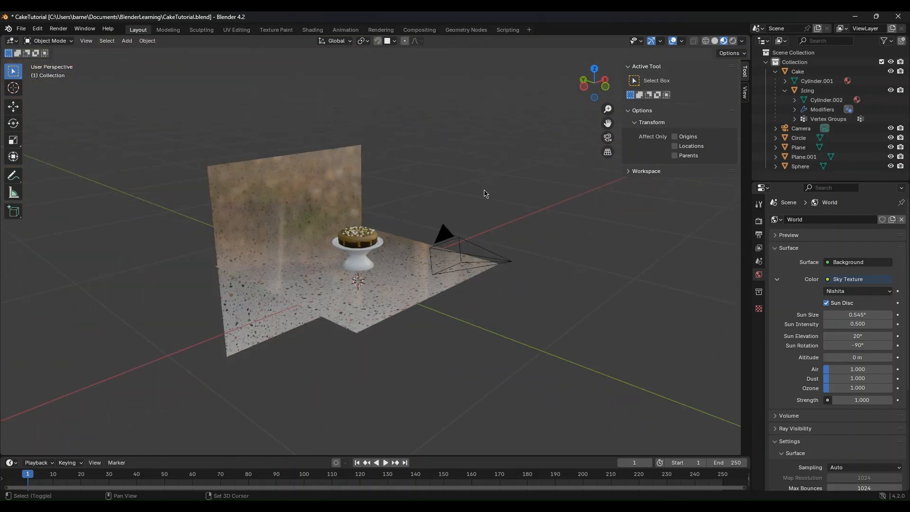
pyautogui.hotkey('shift', 'a')
pyautogui.moveTo(464, 204)
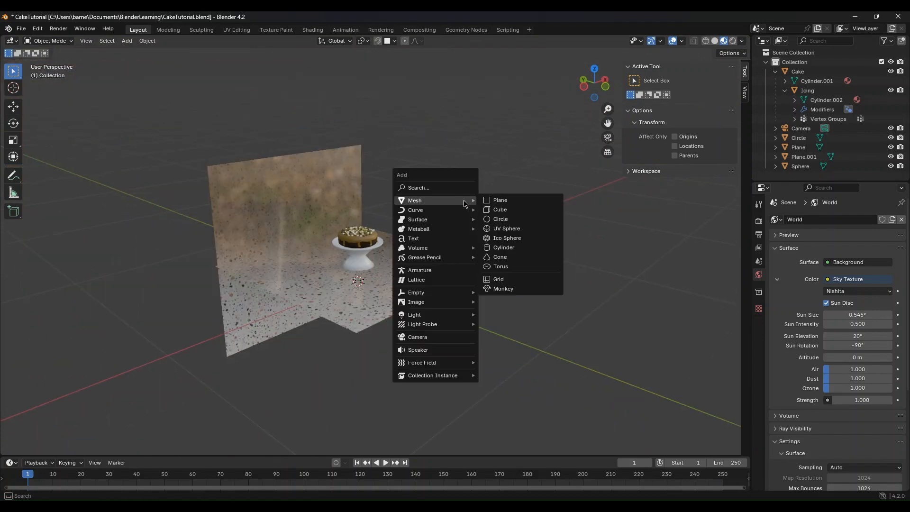
pyautogui.click(499, 210)
pyautogui.scroll(-3, 460, 229)
pyautogui.scroll(3, 447, 240)
pyautogui.moveTo(442, 250); pyautogui.dragTo(493, 228, button='middle')
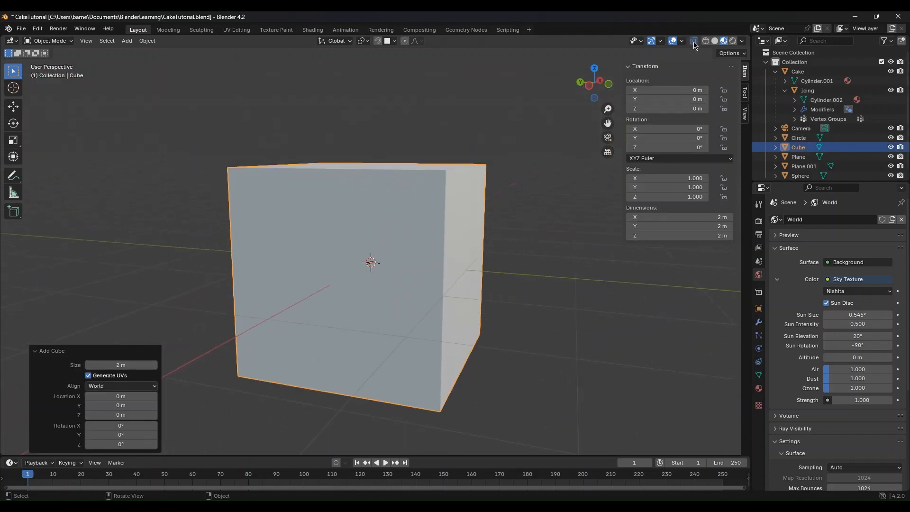
pyautogui.click(693, 42)
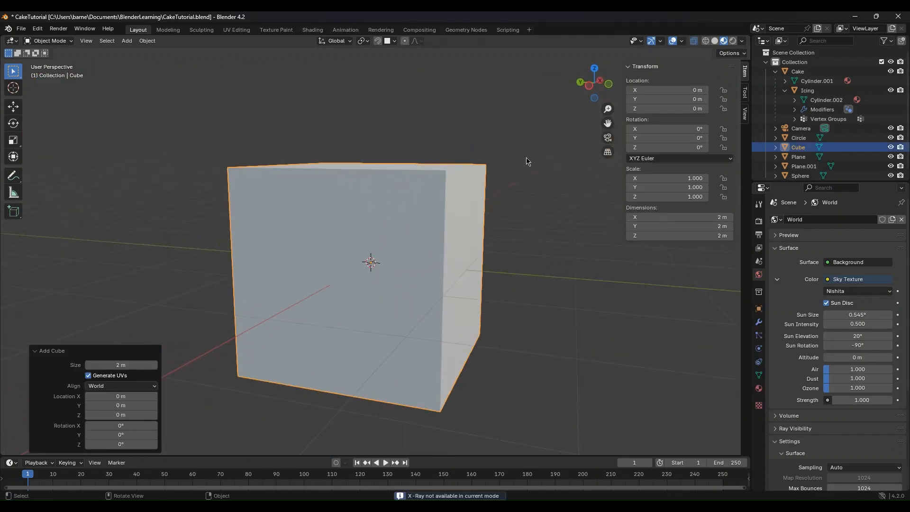
# Switch to solid shading and scale the cube uniformly to about 0.516 so it surrounds the cake scene.
pyautogui.click(715, 41)
pyautogui.moveTo(425, 229)
pyautogui.mouseDown(button='middle')
pyautogui.moveTo(398, 227)
pyautogui.moveTo(380, 191)
pyautogui.moveTo(316, 321)
pyautogui.moveTo(343, 340)
pyautogui.moveTo(322, 341)
pyautogui.moveTo(329, 348)
pyautogui.moveTo(344, 352)
pyautogui.mouseUp(button='middle')
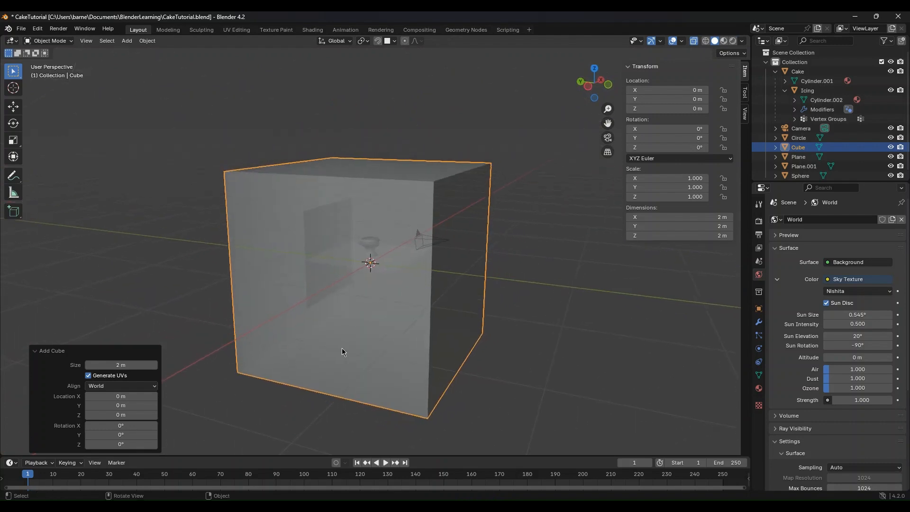
pyautogui.press('s')
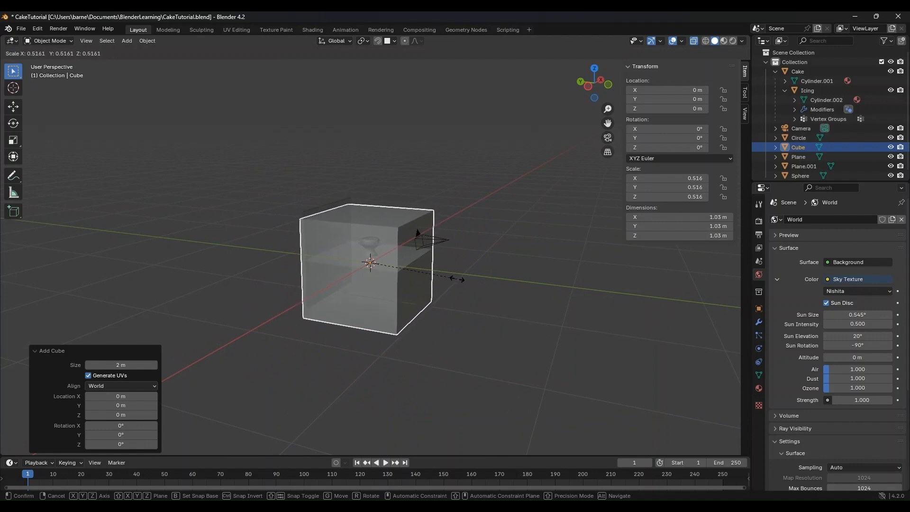
pyautogui.click(459, 283)
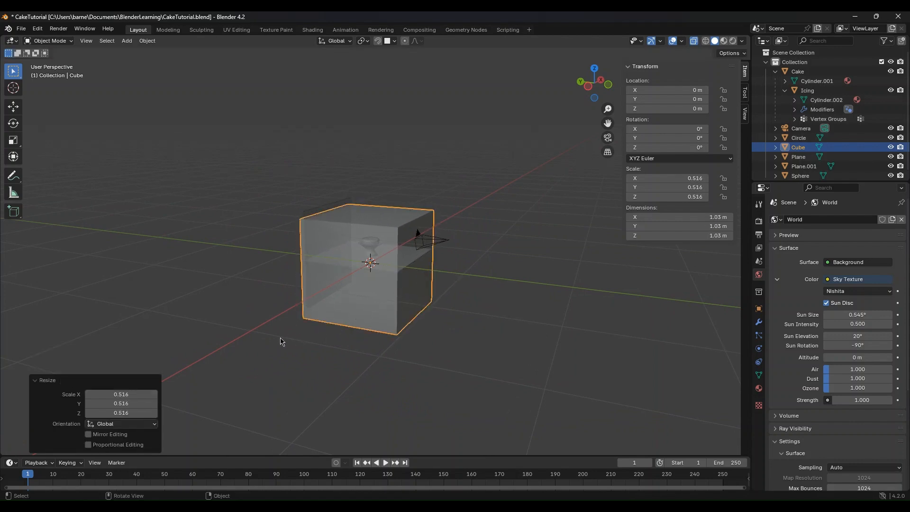
# Snap-move the cube by its lower corner by about 0.013 m in X, -0.038 m in Y and 0.102 m in Z.
pyautogui.press('g')
pyautogui.press('b')
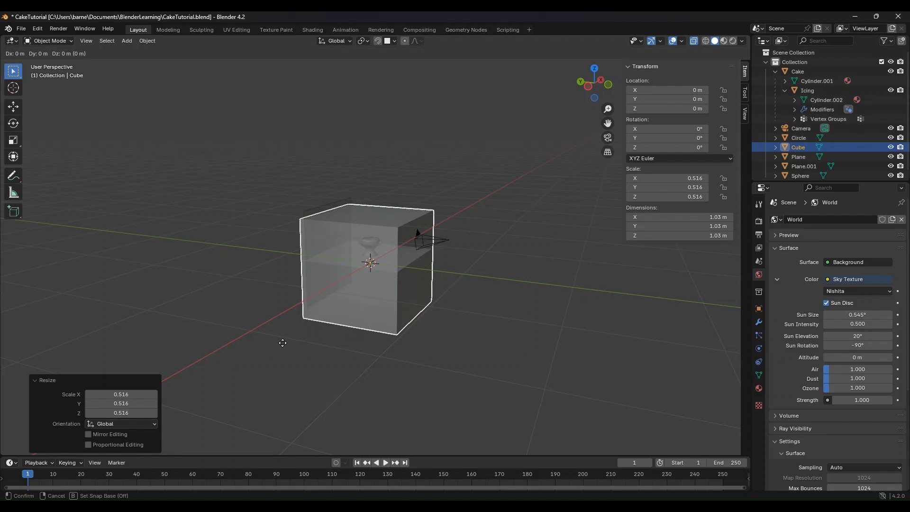
pyautogui.click(300, 320)
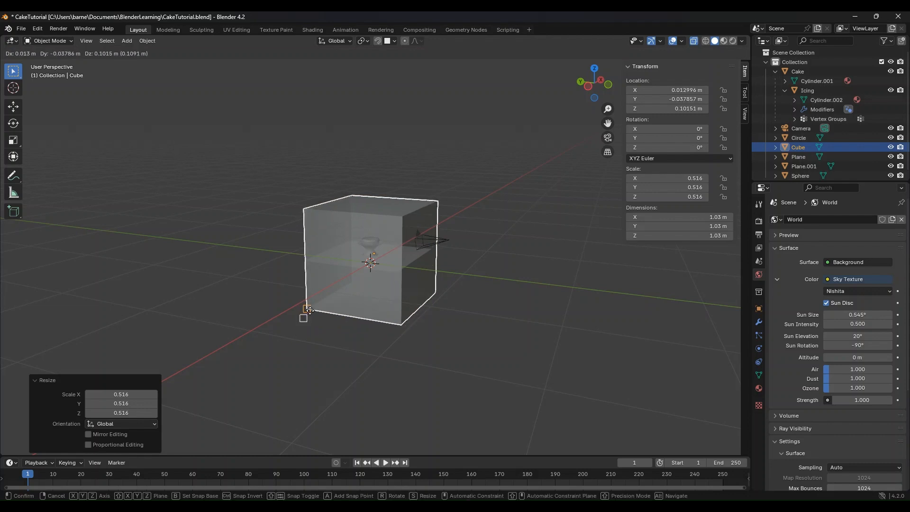
pyautogui.click(310, 310)
pyautogui.moveTo(310, 311); pyautogui.dragTo(284, 291, button='middle')
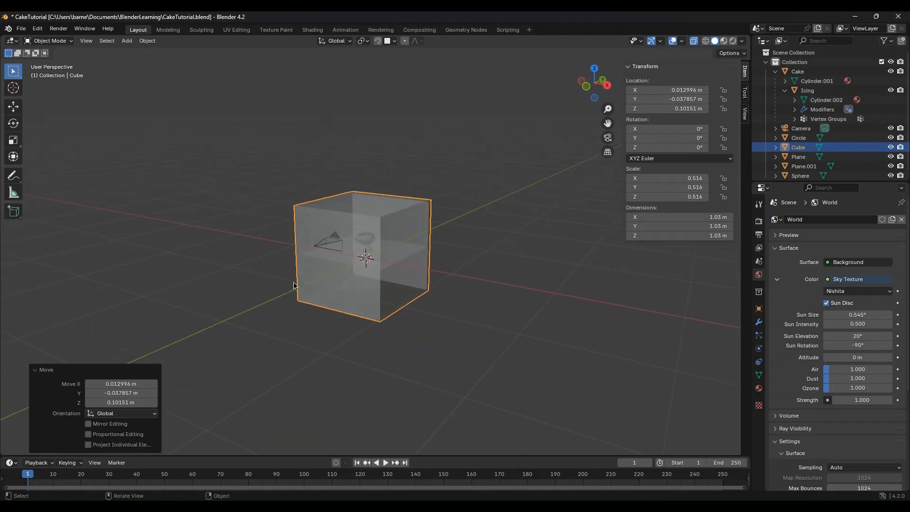
# In the cube's mesh, move the two lower vertices on the +X side about -0.026 m along X with snapping.
pyautogui.press('Tab')
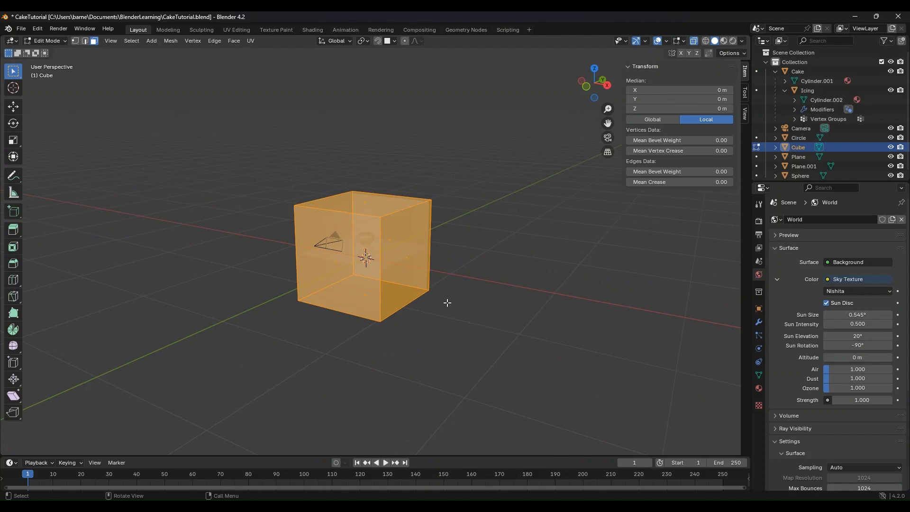
pyautogui.hotkey('alt', 'a')
pyautogui.moveTo(429, 308); pyautogui.dragTo(479, 360, button='middle')
pyautogui.press('1')
pyautogui.click(325, 307)
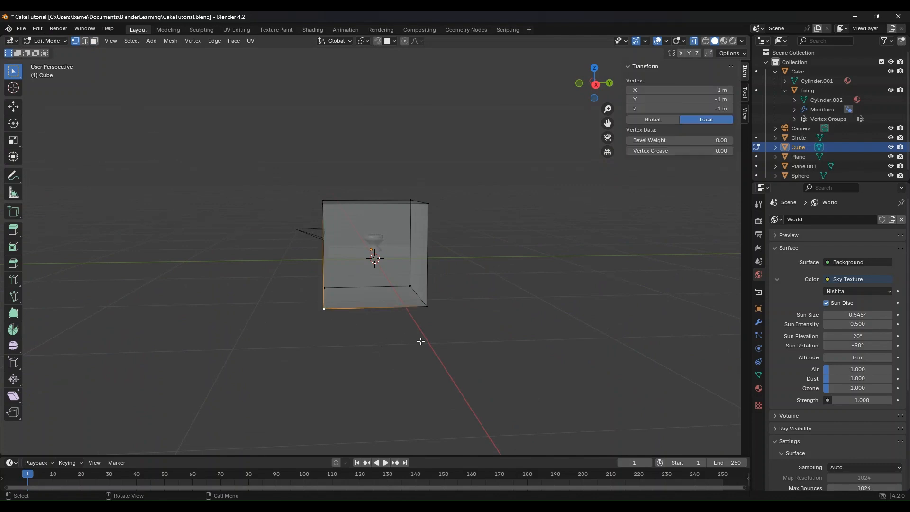
pyautogui.click(426, 308)
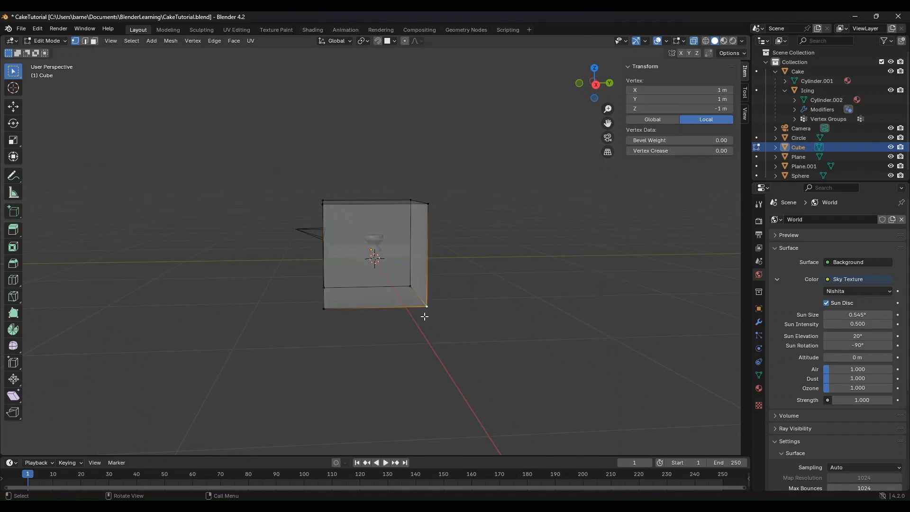
pyautogui.keyDown('shift'); pyautogui.click(325, 309); pyautogui.keyUp('shift')
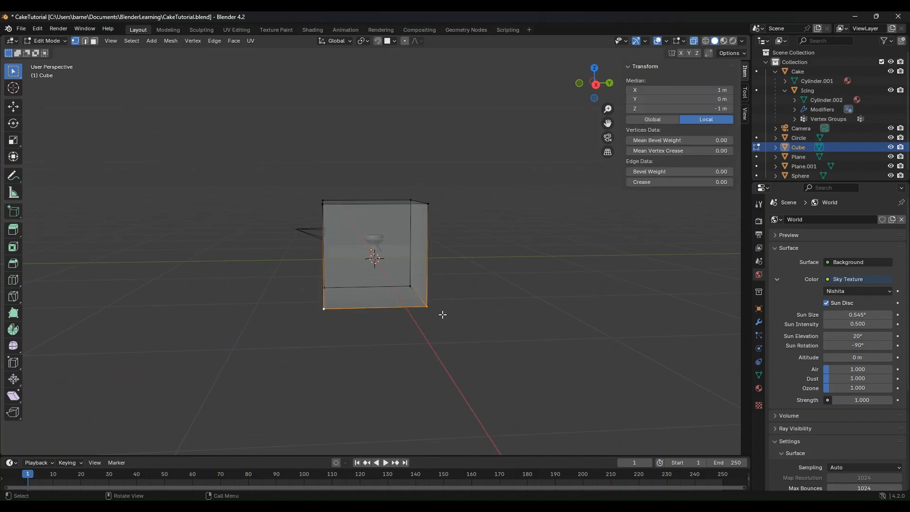
pyautogui.press('g')
pyautogui.click(472, 327)
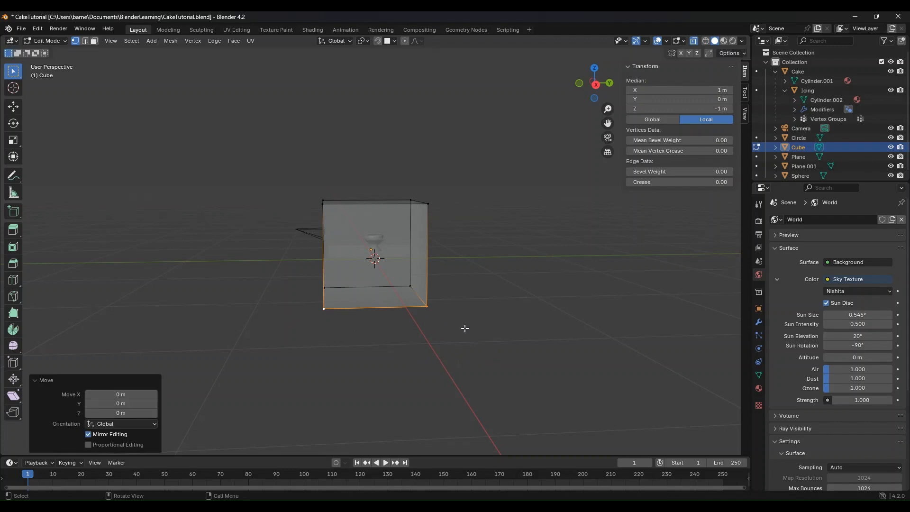
pyautogui.press('g')
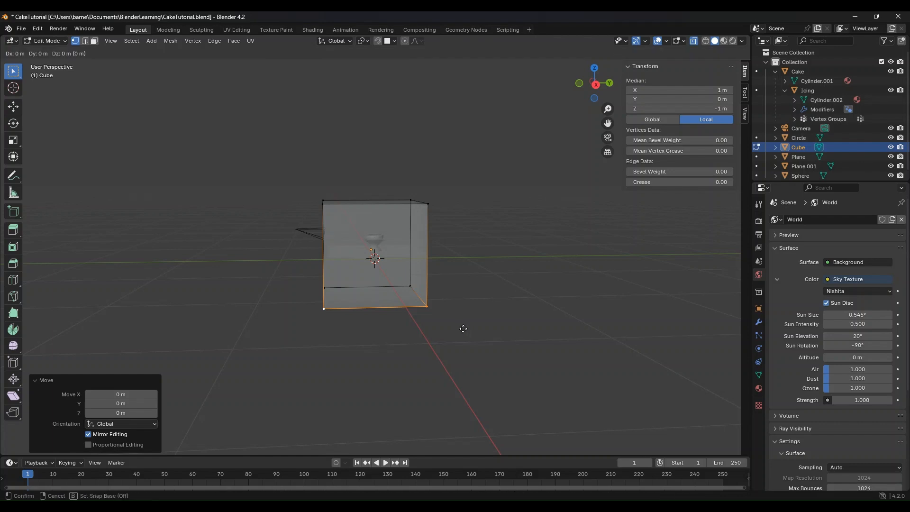
pyautogui.press('ctrl')
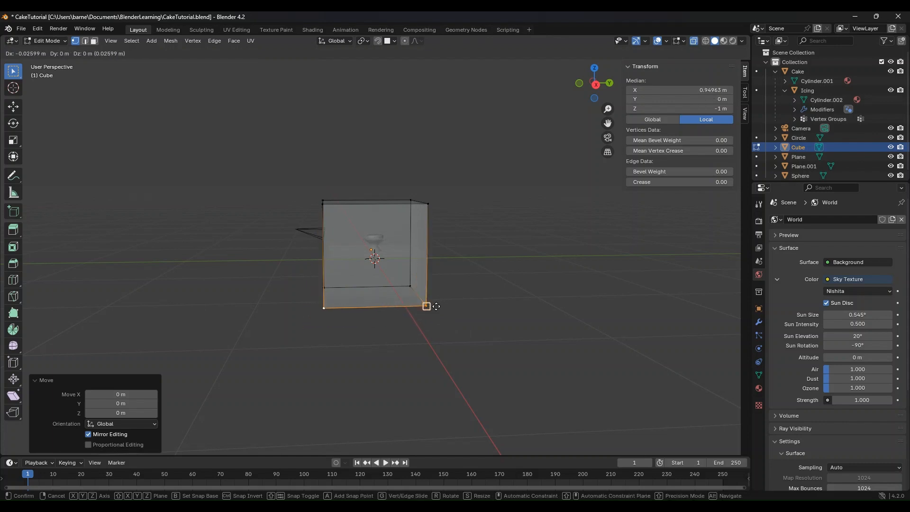
pyautogui.click(436, 306)
pyautogui.moveTo(436, 306); pyautogui.dragTo(388, 279, button='middle')
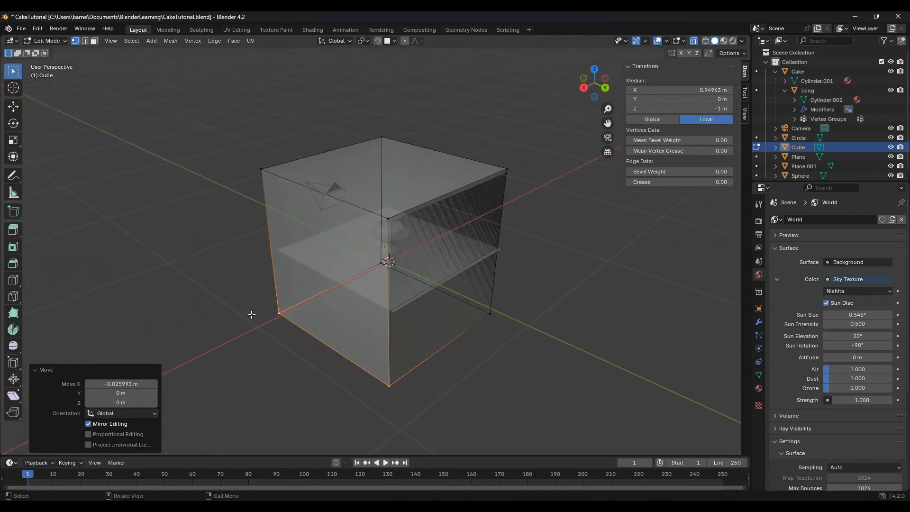
# Move the two upper vertices on the cube's +X side about -0.026 m in both X and Z with snapping.
pyautogui.click(259, 168)
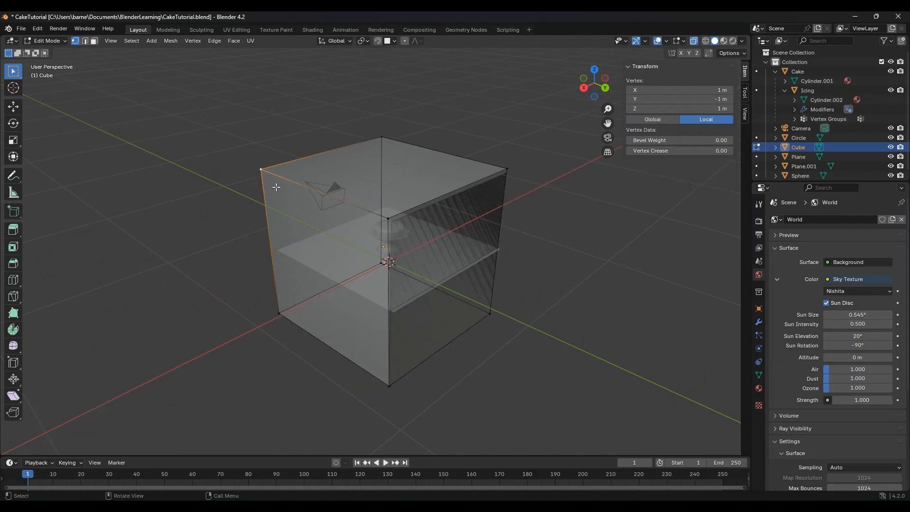
pyautogui.keyDown('shift'); pyautogui.click(384, 218); pyautogui.keyUp('shift')
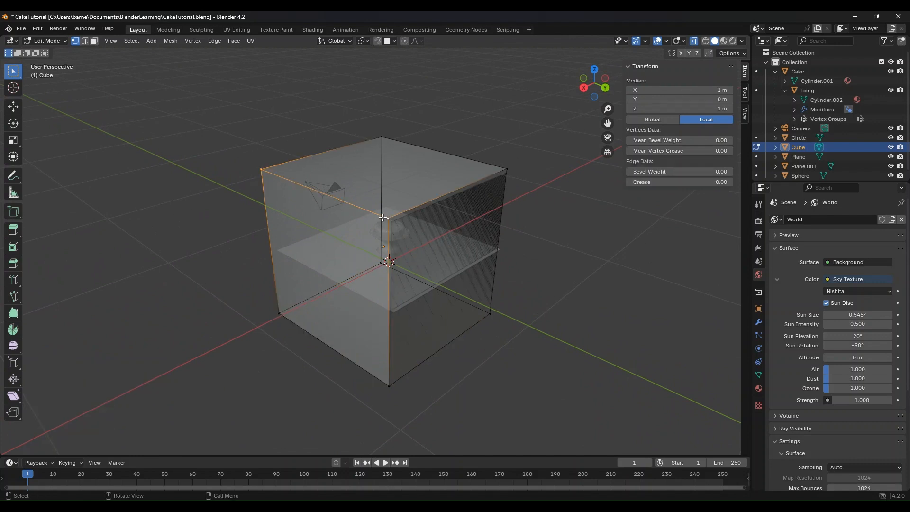
pyautogui.press('g')
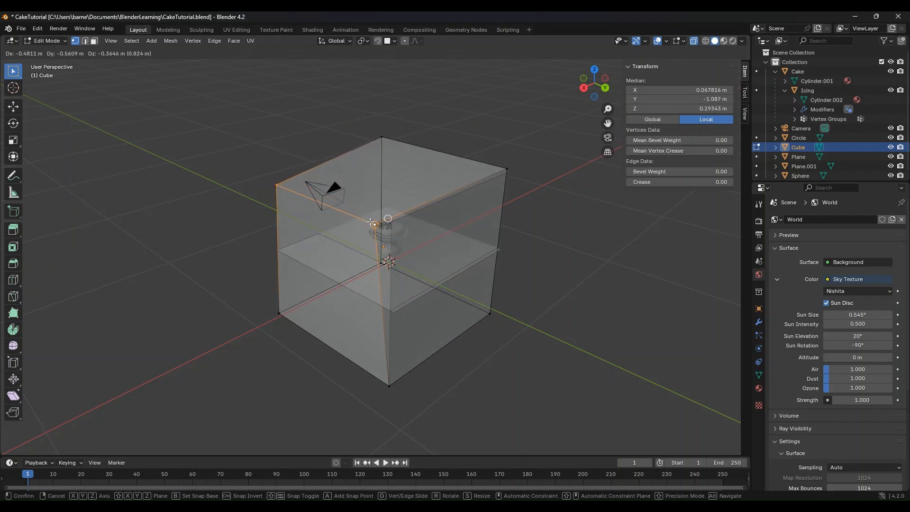
pyautogui.rightClick(370, 223)
pyautogui.moveTo(371, 224); pyautogui.dragTo(449, 243, button='middle')
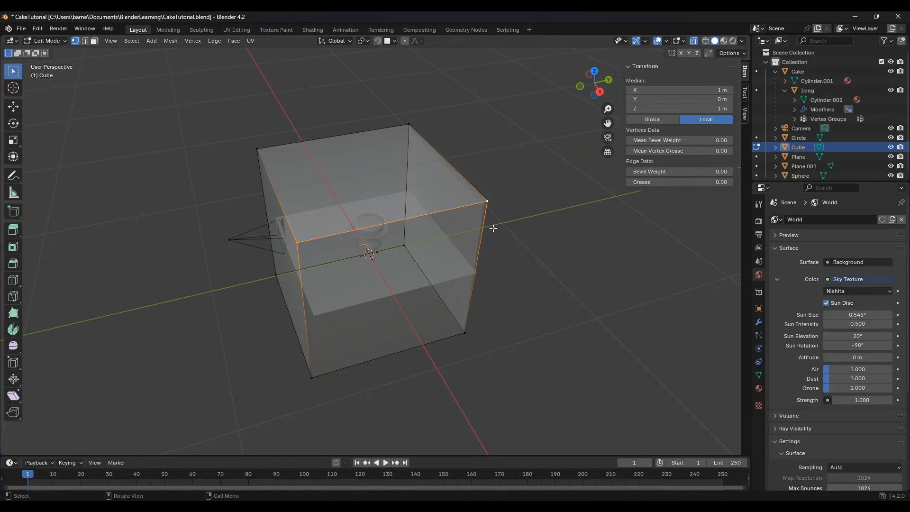
pyautogui.press('g')
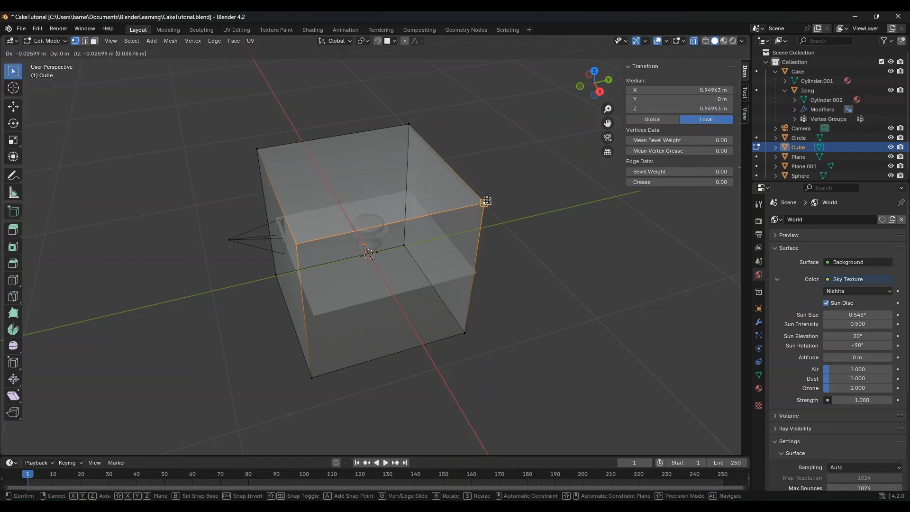
pyautogui.click(484, 204)
pyautogui.moveTo(502, 241); pyautogui.dragTo(392, 212, button='middle')
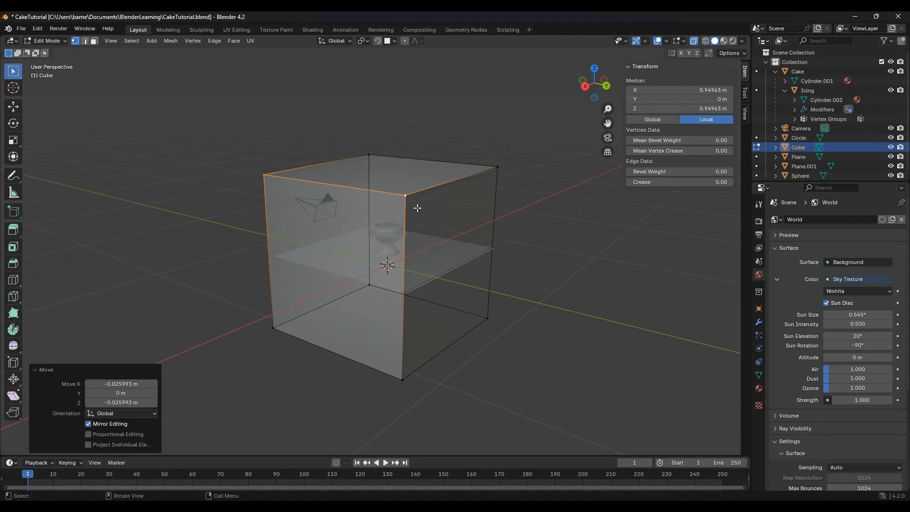
# Lower the two upper vertices on the cube's -X side about 0.026 m along Z to level the top.
pyautogui.moveTo(213, 245); pyautogui.dragTo(387, 265, button='middle')
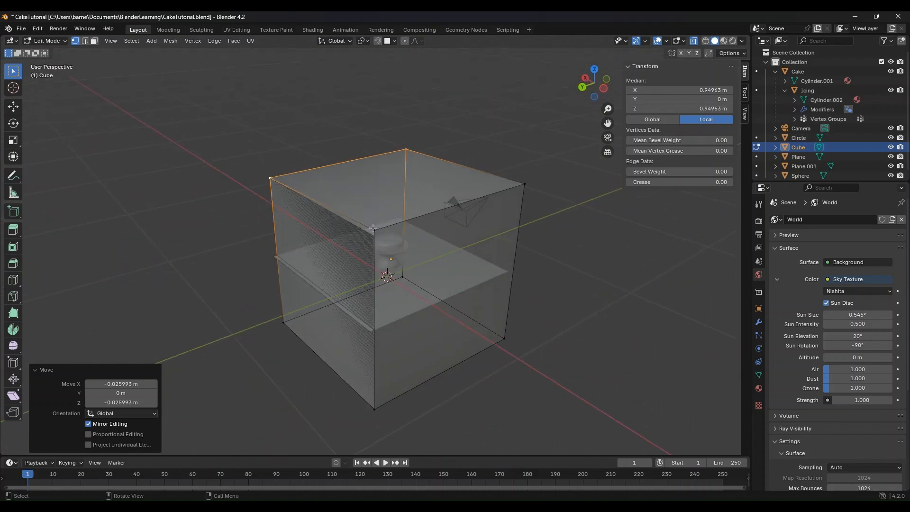
pyautogui.click(373, 228)
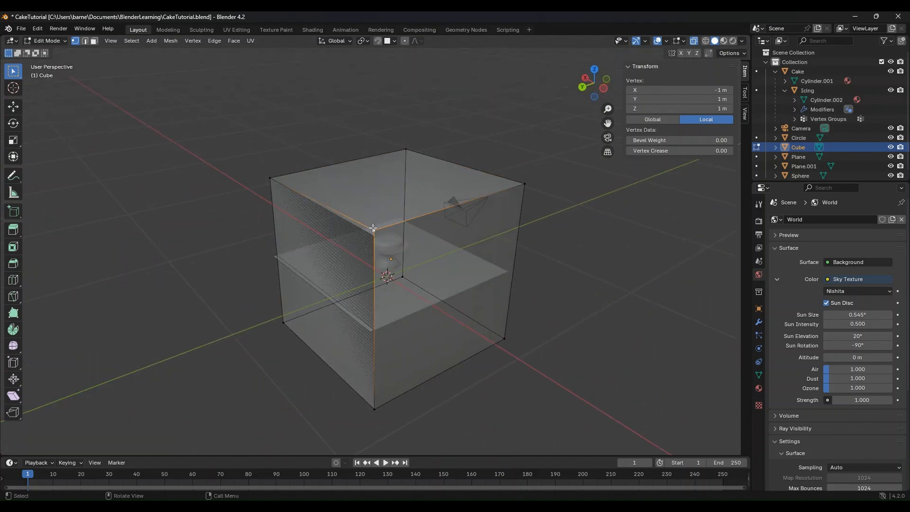
pyautogui.keyDown('shift'); pyautogui.click(525, 184); pyautogui.keyUp('shift')
pyautogui.press('g')
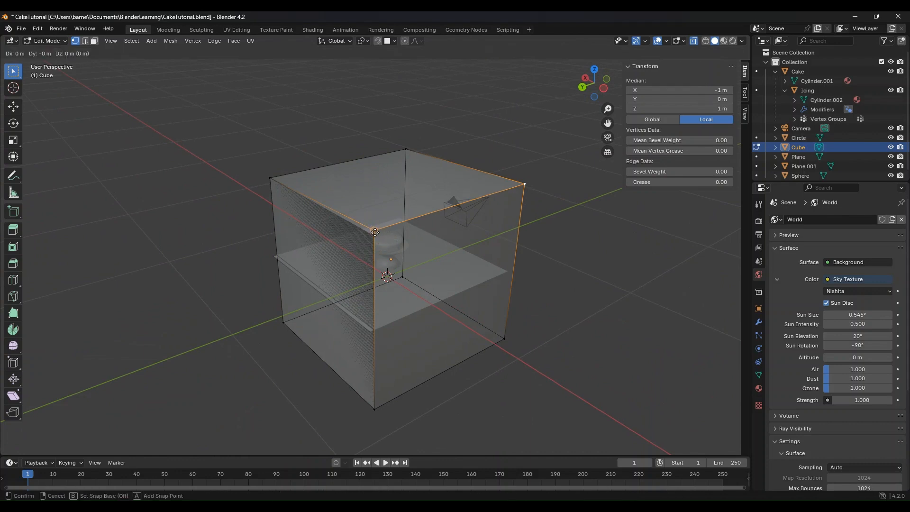
pyautogui.rightClick(375, 232)
pyautogui.moveTo(375, 232); pyautogui.dragTo(307, 232, button='middle')
pyautogui.press('g')
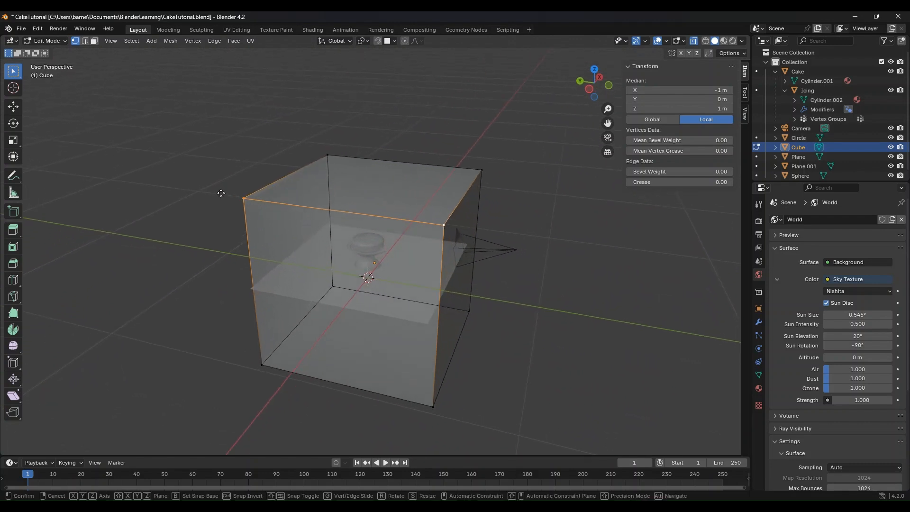
pyautogui.press('z')
pyautogui.click(245, 205)
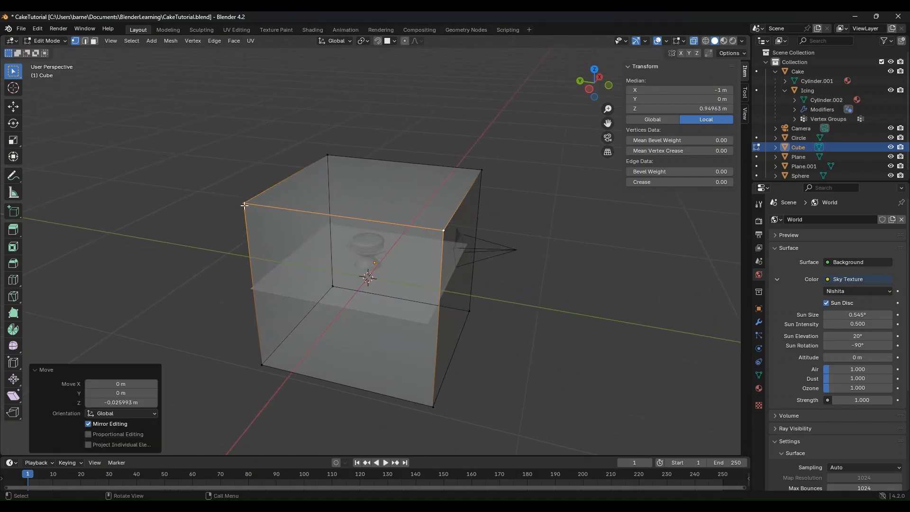
# Clear the vertex selection and check the cube's fit around the scene in material preview before returning to solid shading.
pyautogui.click(561, 204)
pyautogui.moveTo(561, 203)
pyautogui.mouseDown(button='middle')
pyautogui.moveTo(466, 175)
pyautogui.moveTo(353, 196)
pyautogui.moveTo(386, 189)
pyautogui.moveTo(287, 181)
pyautogui.moveTo(248, 189)
pyautogui.moveTo(425, 175)
pyautogui.moveTo(458, 192)
pyautogui.moveTo(482, 171)
pyautogui.moveTo(437, 221)
pyautogui.moveTo(504, 229)
pyautogui.moveTo(621, 198)
pyautogui.moveTo(665, 219)
pyautogui.moveTo(636, 224)
pyautogui.mouseUp(button='middle')
pyautogui.moveTo(473, 224)
pyautogui.mouseDown(button='middle')
pyautogui.moveTo(390, 226)
pyautogui.moveTo(371, 212)
pyautogui.moveTo(306, 212)
pyautogui.moveTo(310, 164)
pyautogui.moveTo(282, 208)
pyautogui.moveTo(268, 193)
pyautogui.moveTo(329, 212)
pyautogui.moveTo(476, 206)
pyautogui.mouseUp(button='middle')
pyautogui.click(724, 41)
pyautogui.scroll(6, 282, 207)
pyautogui.click(715, 42)
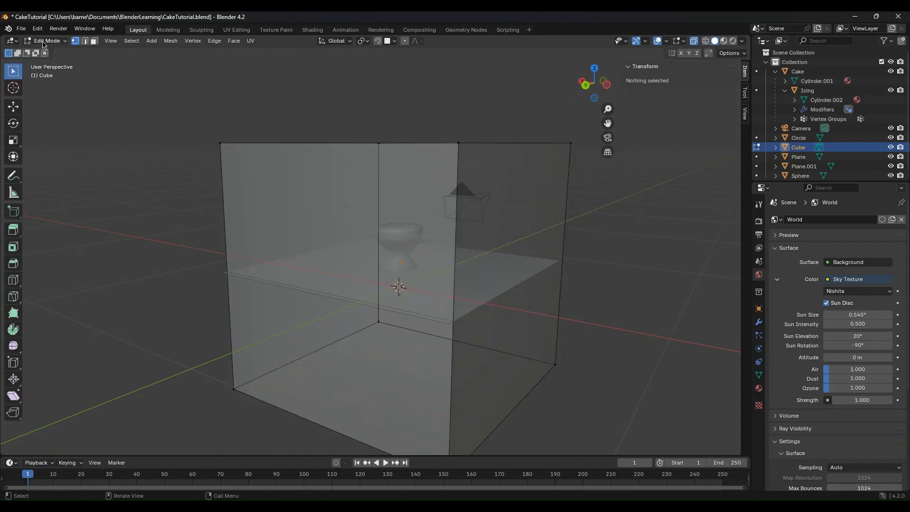
# In face selection mode, delete the cube's rear face on the +Y side, behind the backdrop.
pyautogui.click(94, 40)
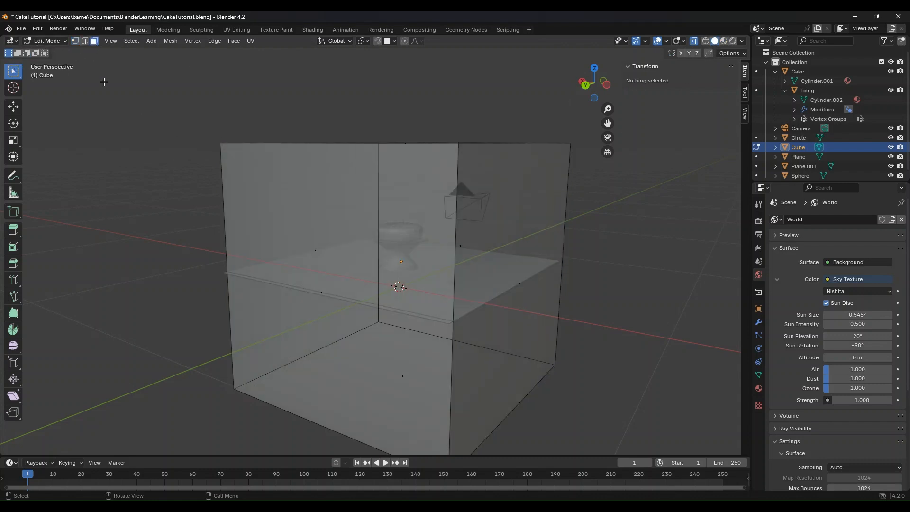
pyautogui.moveTo(388, 190); pyautogui.dragTo(420, 198, button='middle')
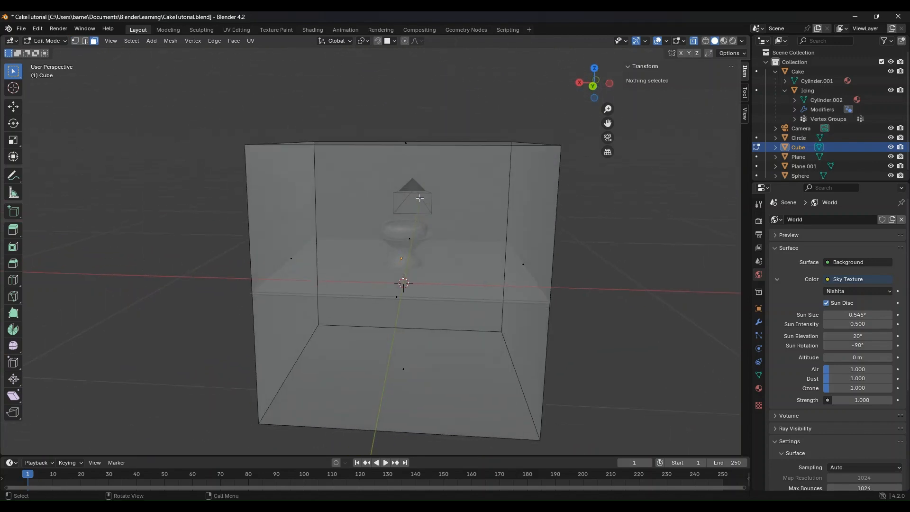
pyautogui.click(398, 300)
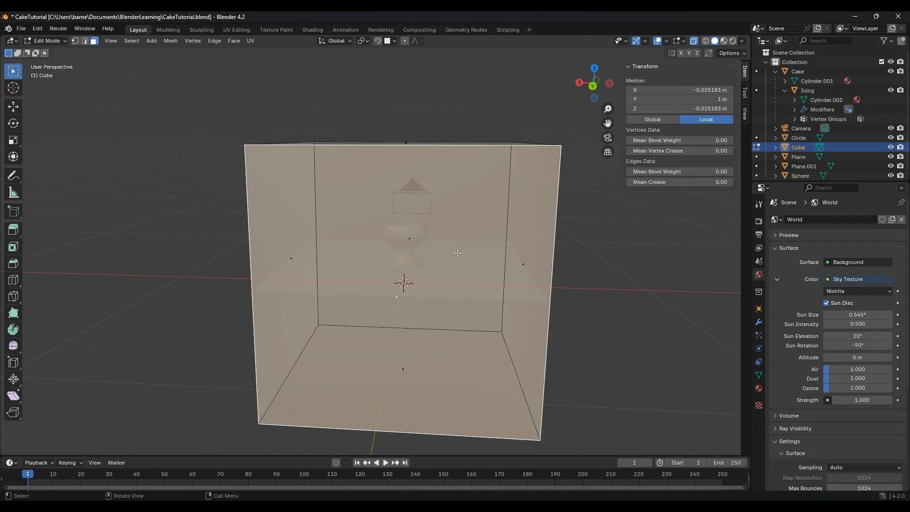
pyautogui.press('x')
pyautogui.click(438, 275)
# Delete the cube's front face on the -Y side, near the camera.
pyautogui.moveTo(433, 315)
pyautogui.mouseDown(button='middle')
pyautogui.moveTo(433, 247)
pyautogui.moveTo(430, 328)
pyautogui.mouseUp(button='middle')
pyautogui.click(401, 359)
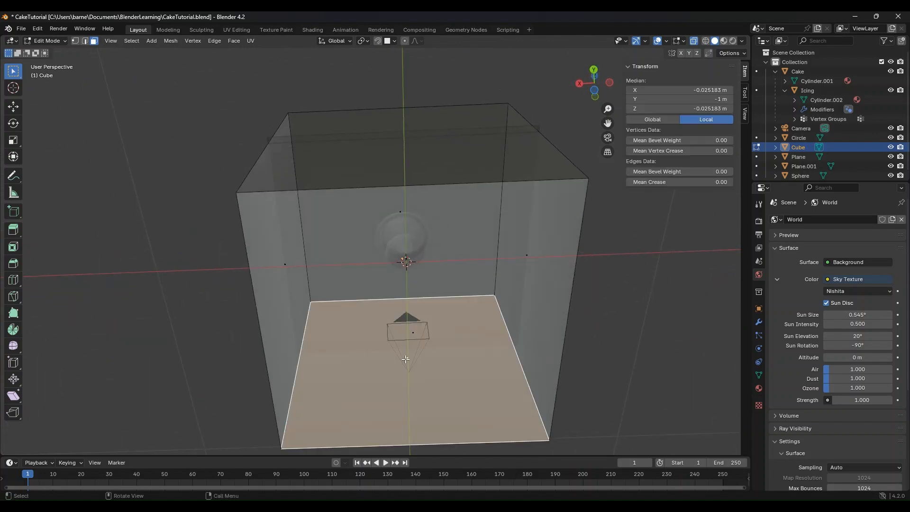
pyautogui.press('x')
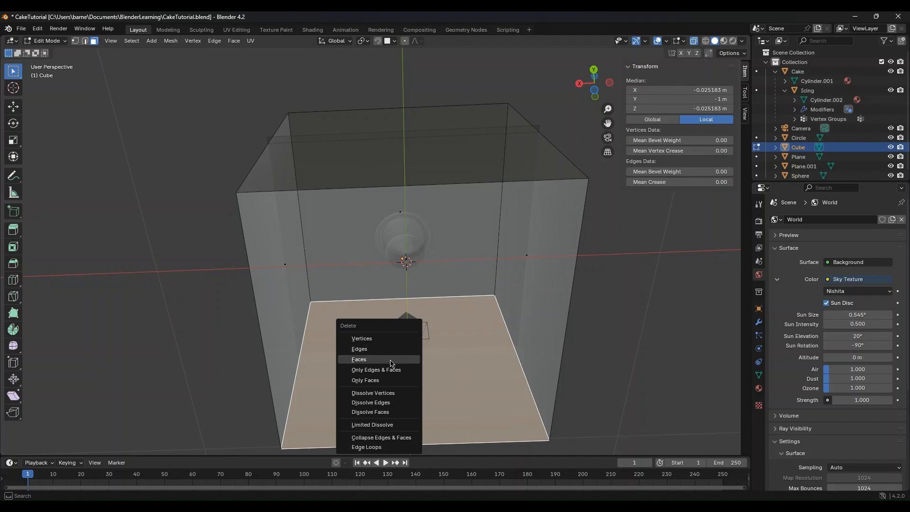
pyautogui.click(392, 363)
# Switch to material preview shading and recalculate the normals of all the cube's remaining faces.
pyautogui.moveTo(467, 267); pyautogui.dragTo(256, 353, button='middle')
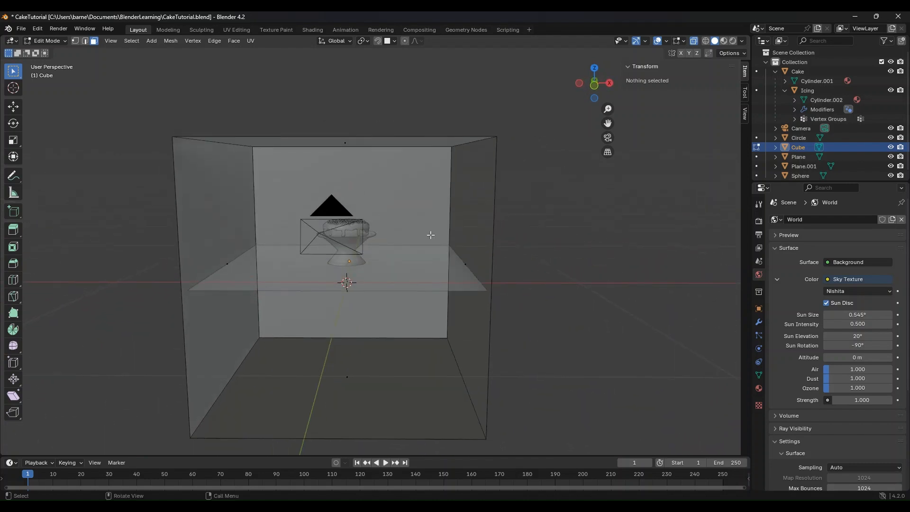
pyautogui.click(724, 41)
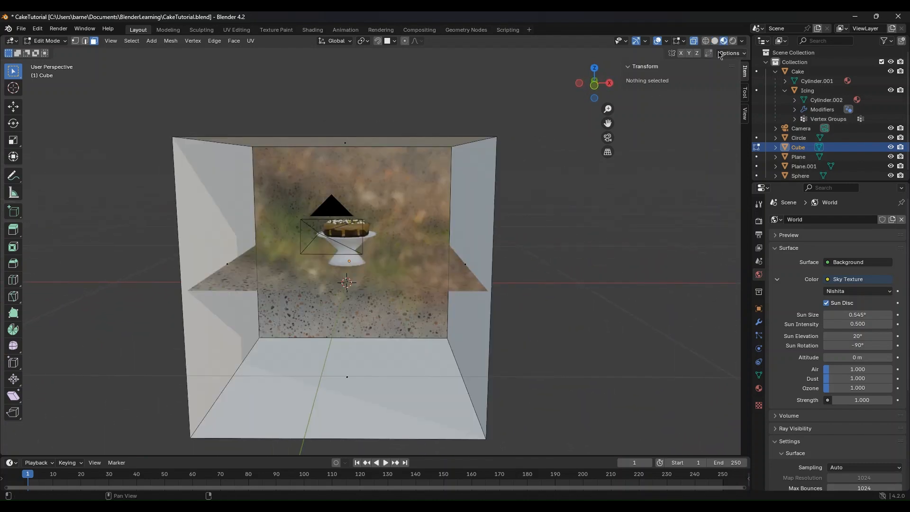
pyautogui.scroll(1, 588, 294)
pyautogui.moveTo(581, 327); pyautogui.dragTo(601, 265, button='middle')
pyautogui.scroll(-3, 620, 354)
pyautogui.press('a')
pyautogui.hotkey('shift', 'n')
pyautogui.hotkey('alt', 'a')
# Delete the cube's bottom face.
pyautogui.click(396, 301)
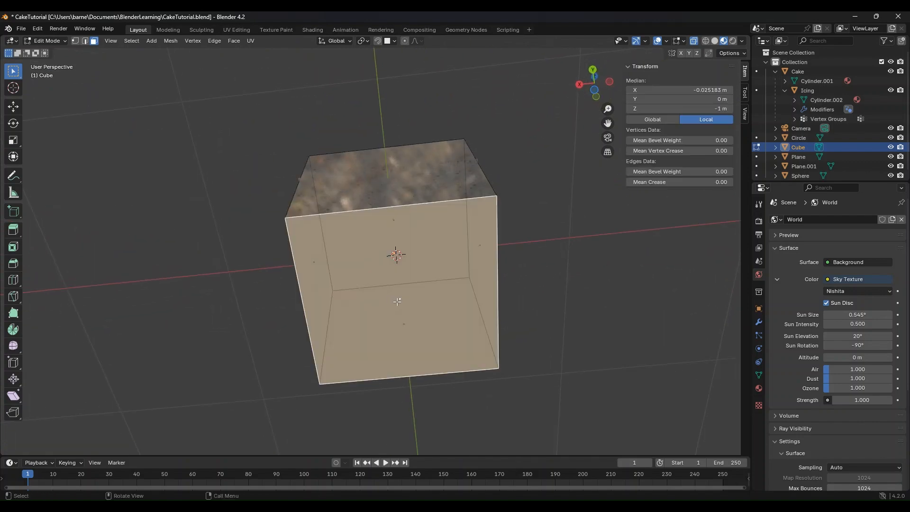
pyautogui.press('x')
pyautogui.click(414, 299)
pyautogui.moveTo(414, 300); pyautogui.dragTo(392, 347, button='middle')
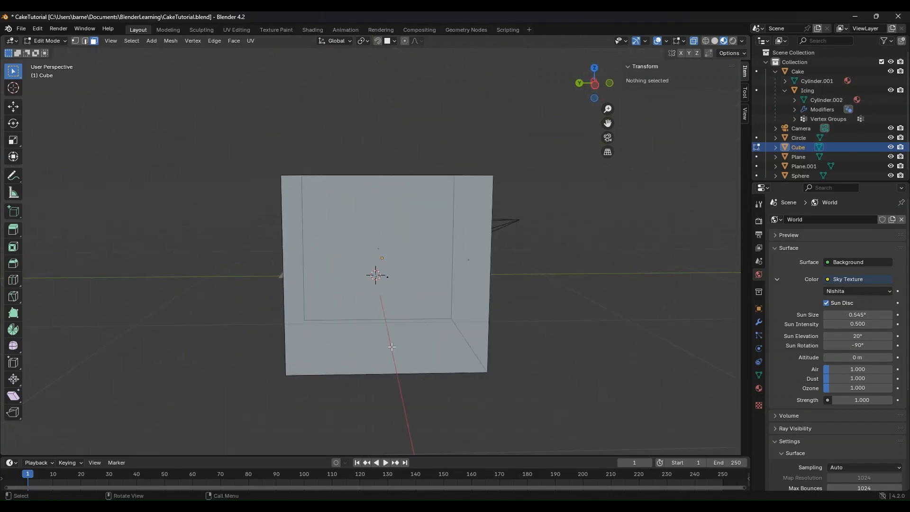
# Return the cube to Object Mode, deselect it, and look at the scene through the camera.
pyautogui.click(47, 41)
pyautogui.click(55, 49)
pyautogui.moveTo(622, 321); pyautogui.dragTo(555, 298, button='middle')
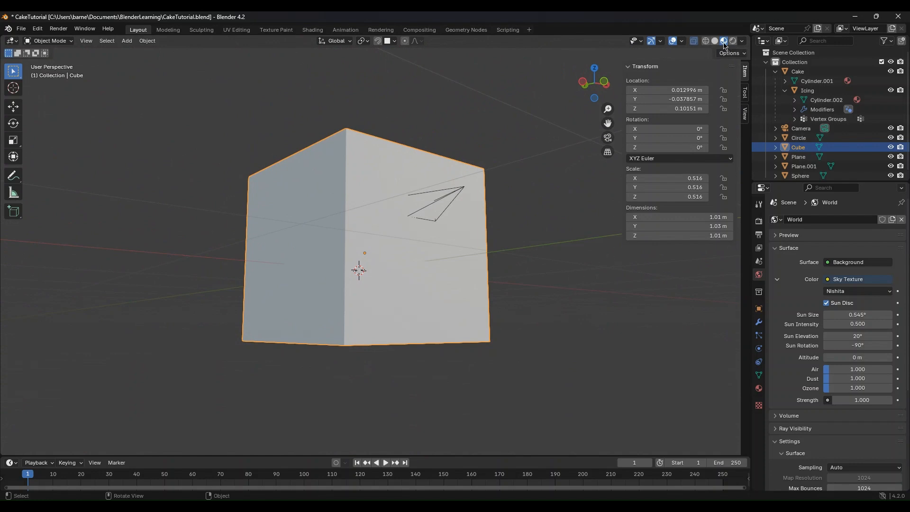
pyautogui.click(516, 269)
pyautogui.press('KP_0')
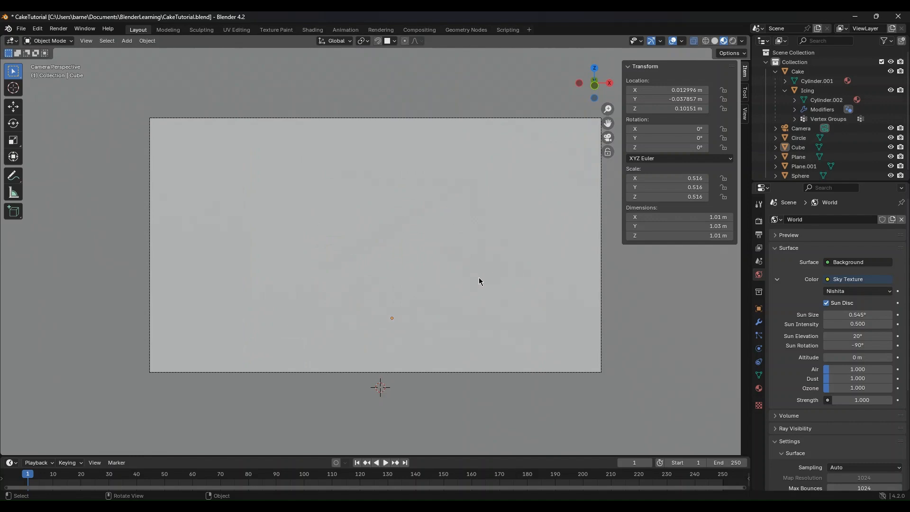
# Examine how the box blocks the camera's view and how its walls enclose the cake scene from several sides.
pyautogui.press('shift')
pyautogui.hotkey('shift', '`')
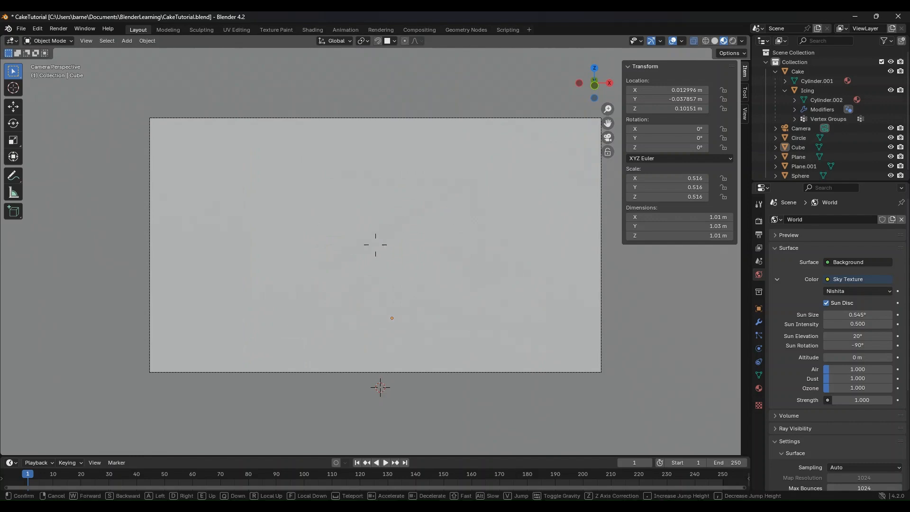
pyautogui.press('w')
pyautogui.press('s')
pyautogui.press('Escape')
pyautogui.moveTo(446, 311); pyautogui.dragTo(501, 247, button='middle')
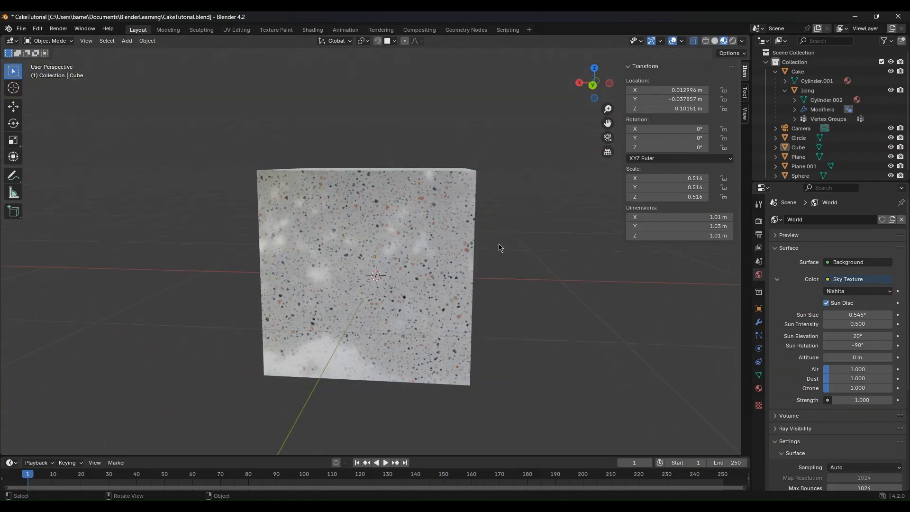
pyautogui.scroll(14, 499, 245)
pyautogui.scroll(-6, 497, 246)
pyautogui.scroll(-6, 494, 245)
pyautogui.moveTo(493, 246); pyautogui.dragTo(294, 247, button='middle')
pyautogui.scroll(7, 453, 231)
pyautogui.scroll(-6, 451, 232)
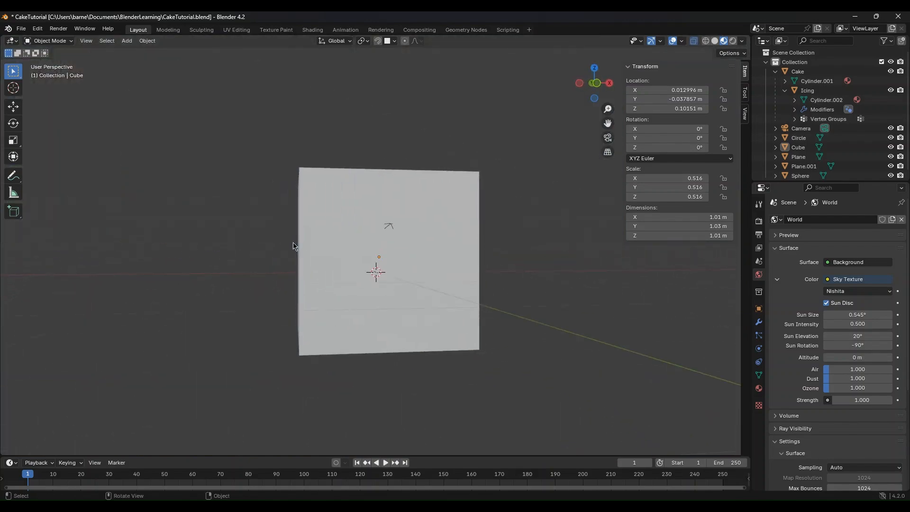
pyautogui.moveTo(356, 266); pyautogui.dragTo(391, 284, button='middle')
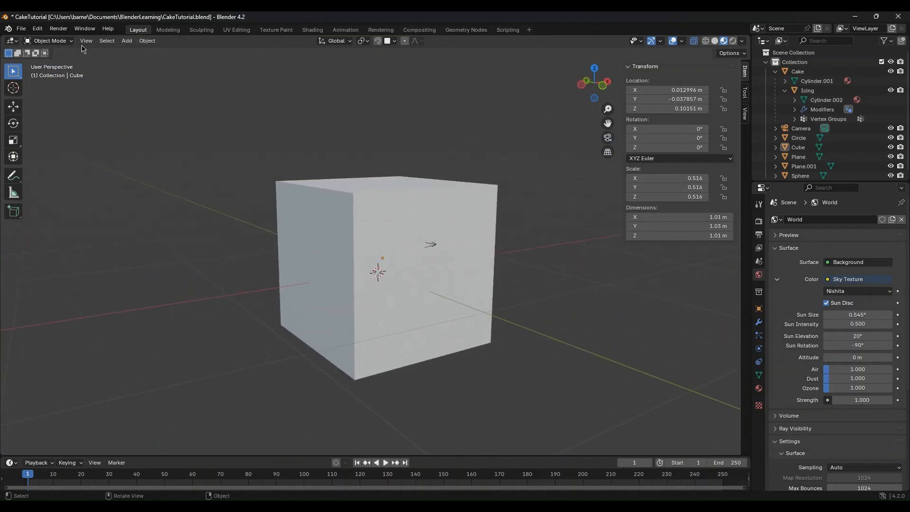
# In Edit Mode, move the box's front face on the -Y side outward along Y by about 0.35 m.
pyautogui.press('Tab')
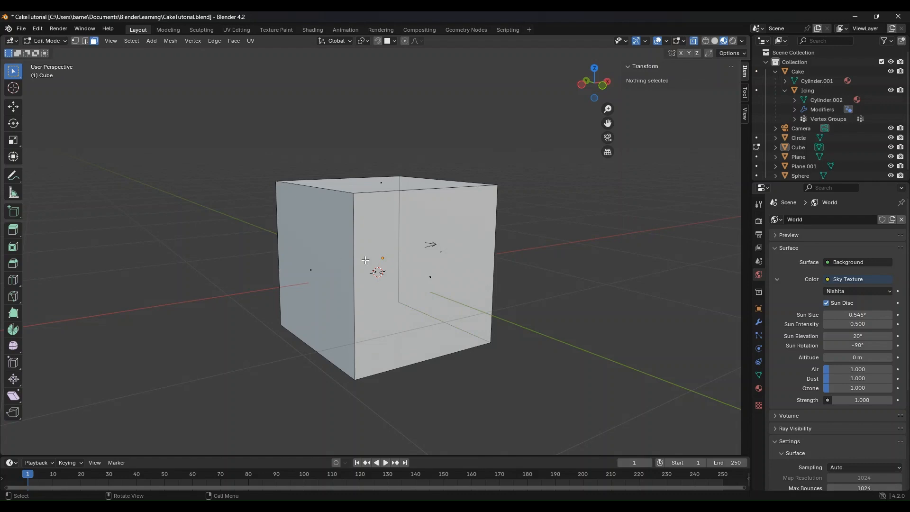
pyautogui.click(434, 279)
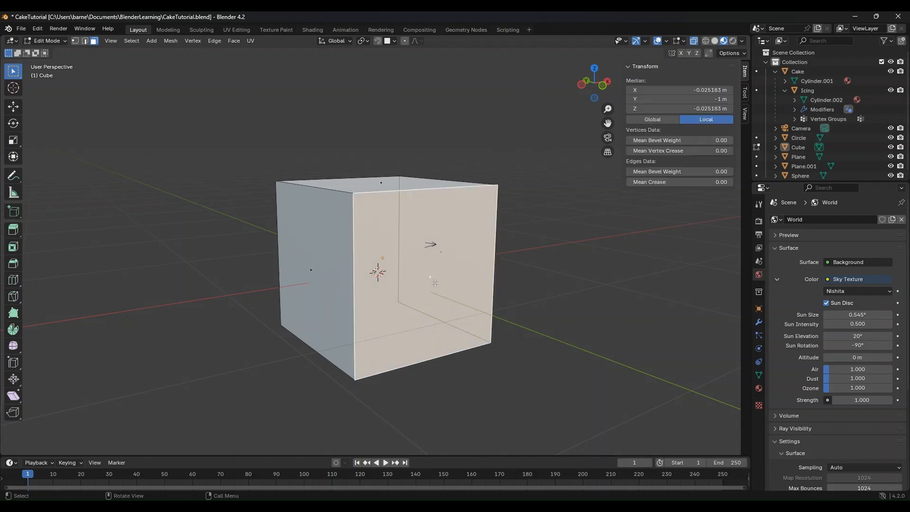
pyautogui.press('g')
pyautogui.press('y')
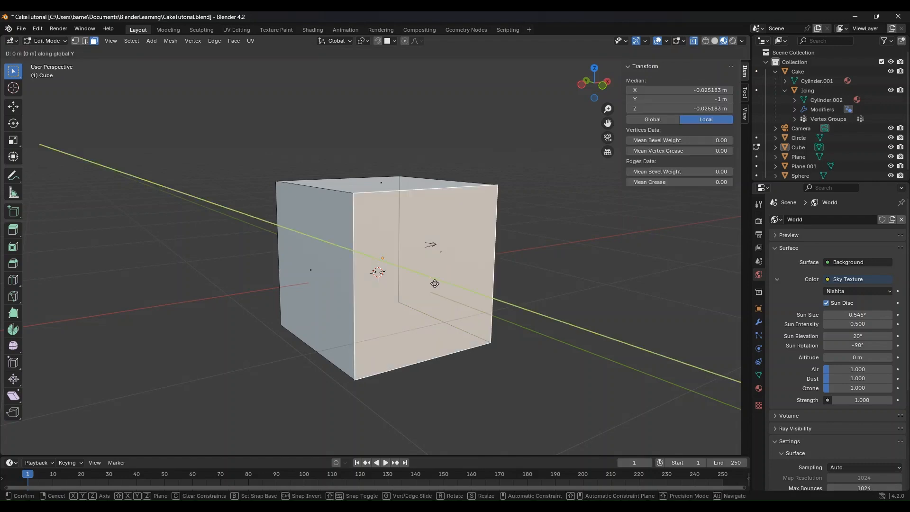
pyautogui.click(474, 306)
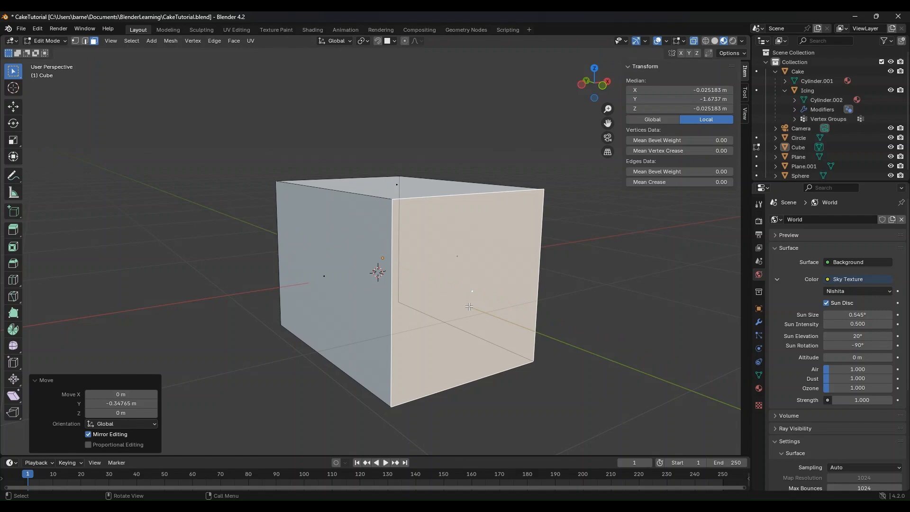
# Use walk navigation in camera view to pull the camera back and frame the whole cake and stand inside the box.
pyautogui.press('KP_0')
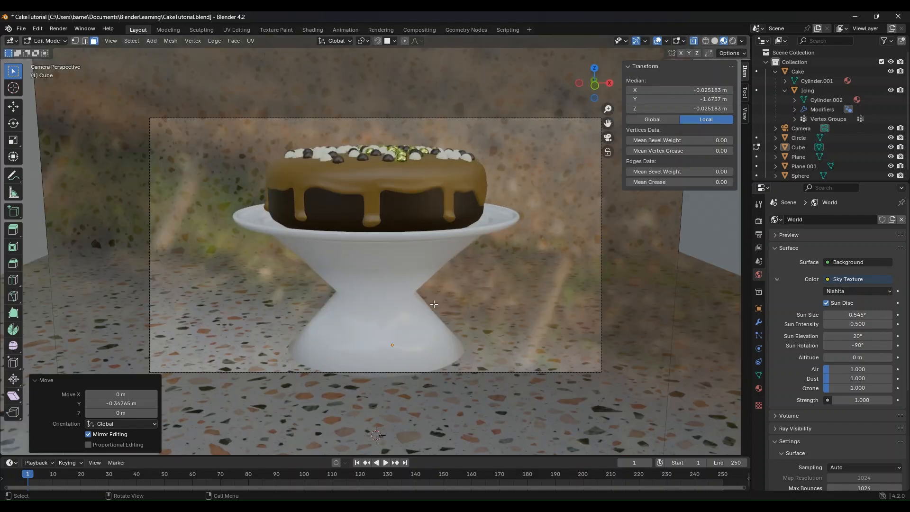
pyautogui.hotkey('shift', '`')
pyautogui.press('s')
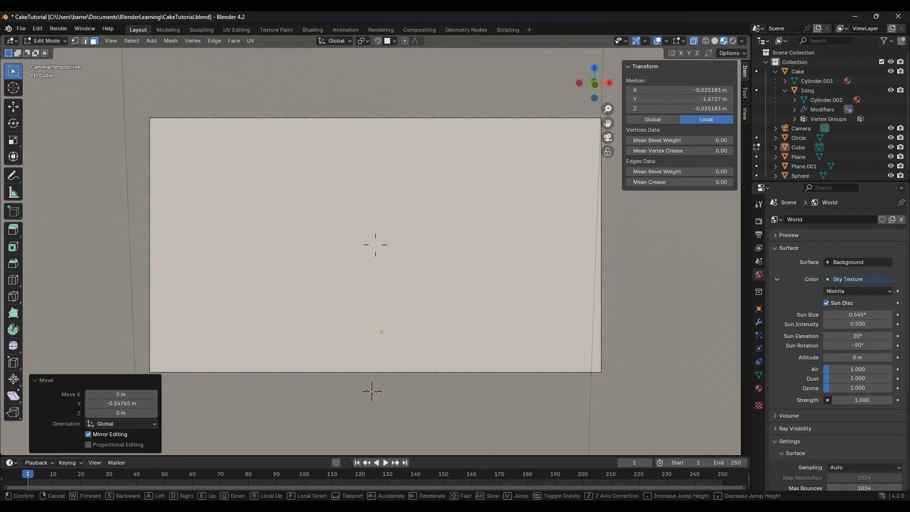
pyautogui.press('w')
pyautogui.press('w')
pyautogui.press('e')
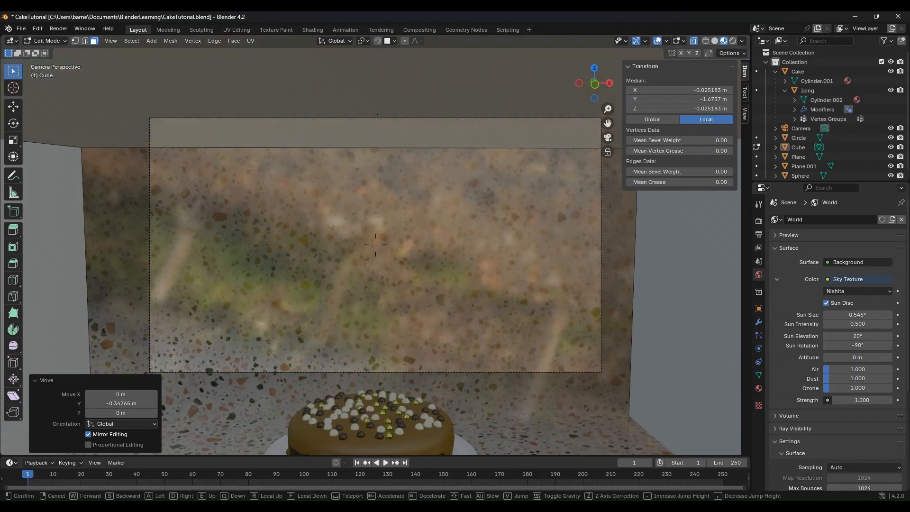
pyautogui.press('q')
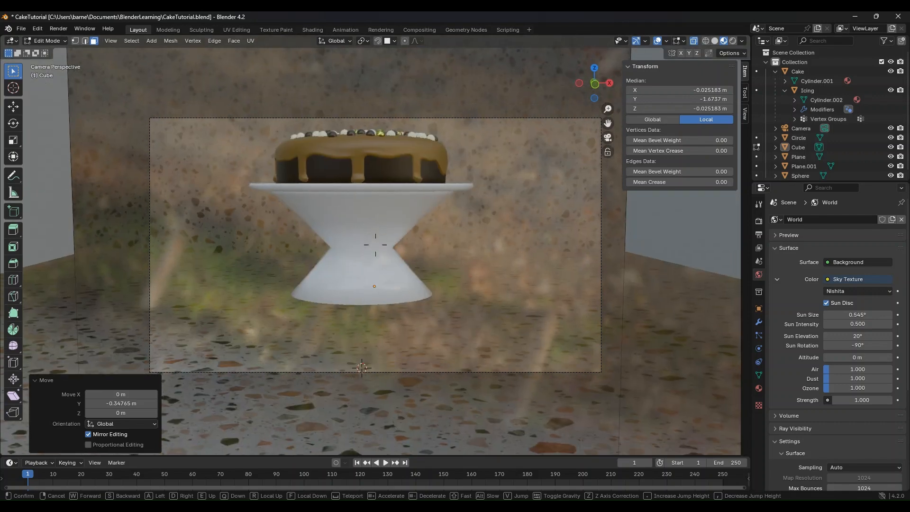
pyautogui.press('e')
pyautogui.press('q')
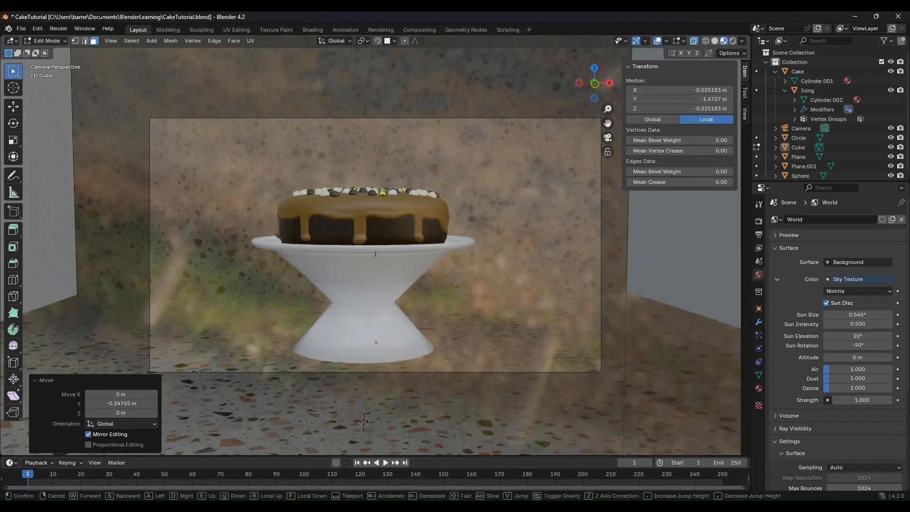
pyautogui.click(434, 304)
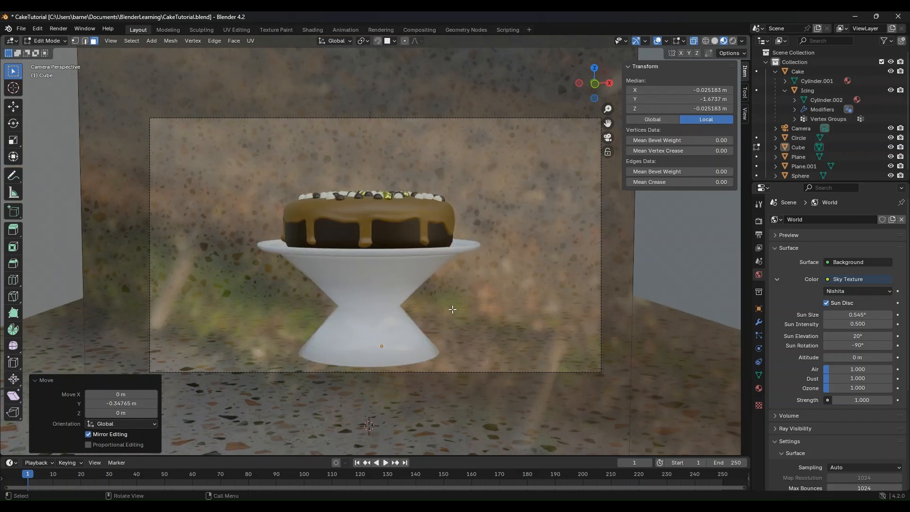
# Select the box's side face on the -X side.
pyautogui.scroll(-5, 309, 287)
pyautogui.scroll(6, 305, 289)
pyautogui.moveTo(306, 293); pyautogui.dragTo(406, 284, button='middle')
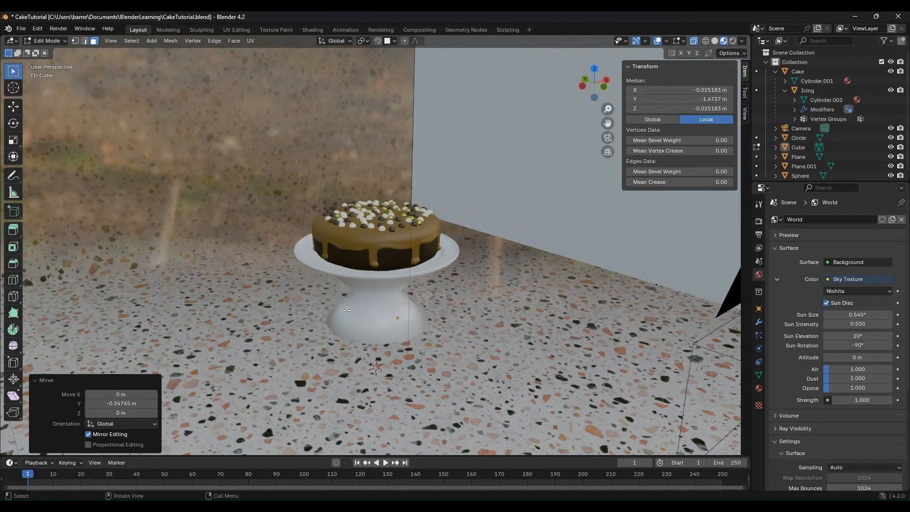
pyautogui.scroll(-6, 351, 309)
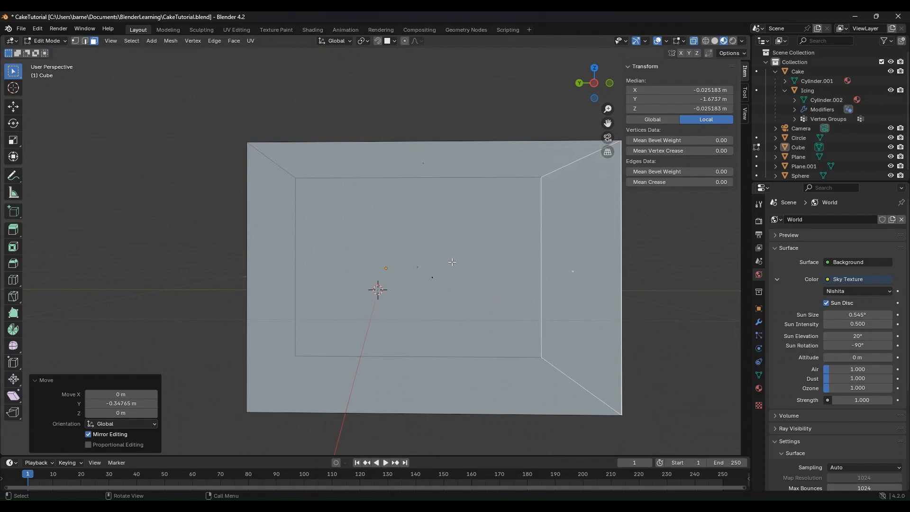
pyautogui.click(446, 263)
pyautogui.moveTo(374, 321); pyautogui.dragTo(414, 313, button='middle')
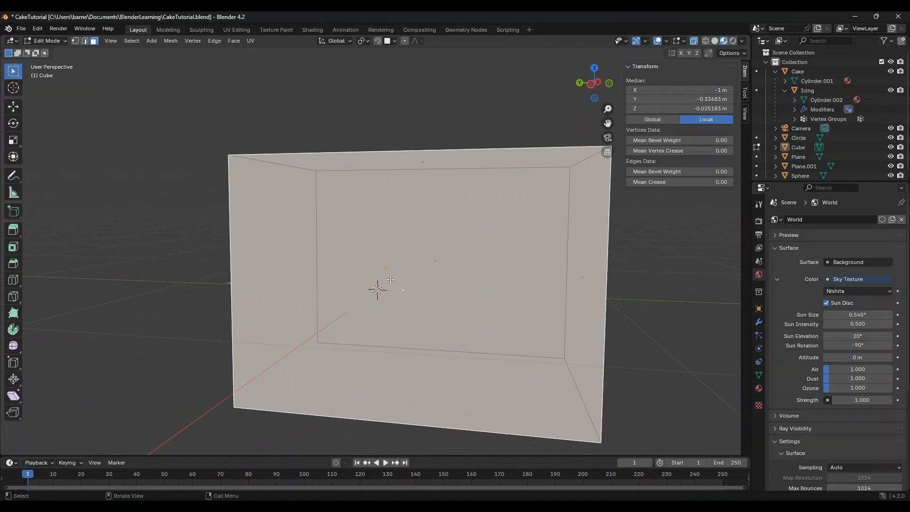
pyautogui.press('e')
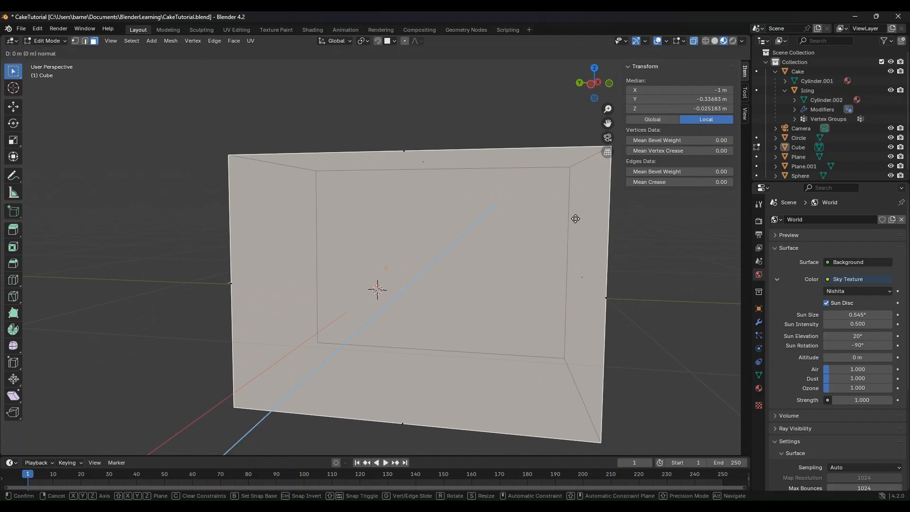
pyautogui.press('Escape')
pyautogui.hotkey('ctrl', 'z')
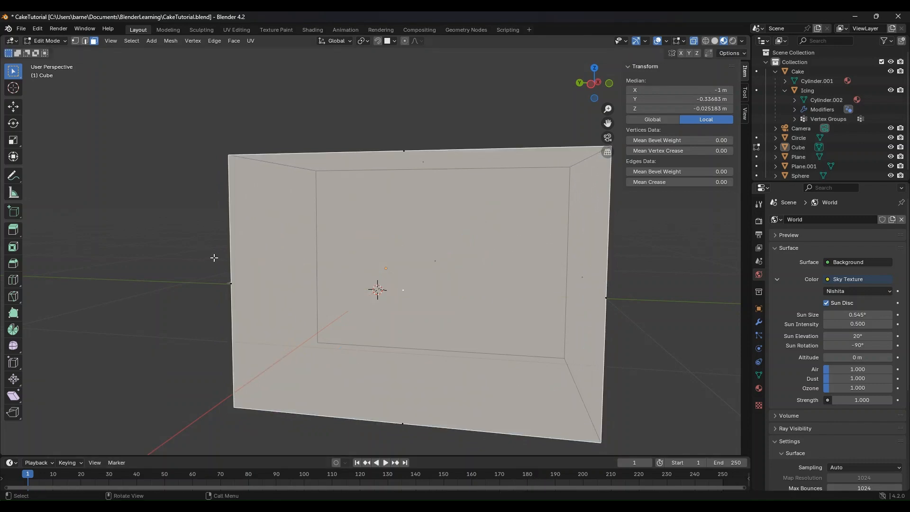
# Inset the selected -X side face by about 0.2 m and delete the inner face to cut a window opening.
pyautogui.press('i')
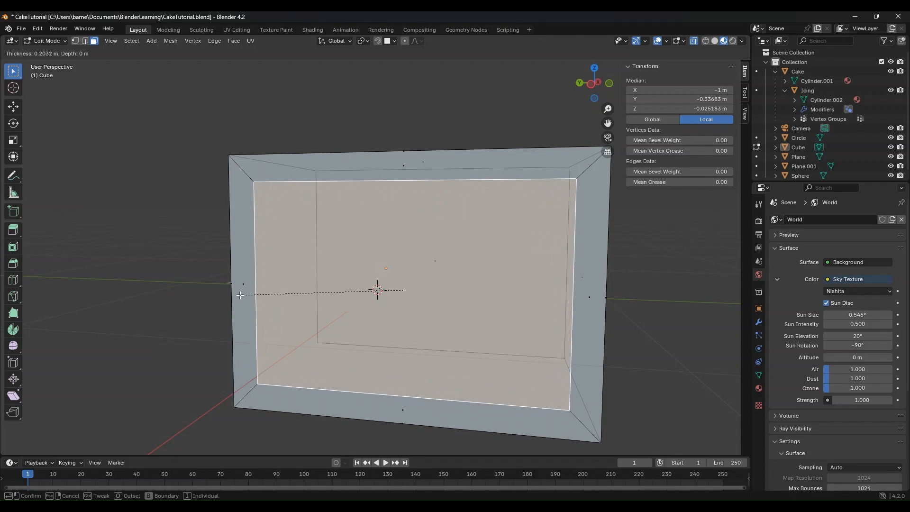
pyautogui.click(240, 295)
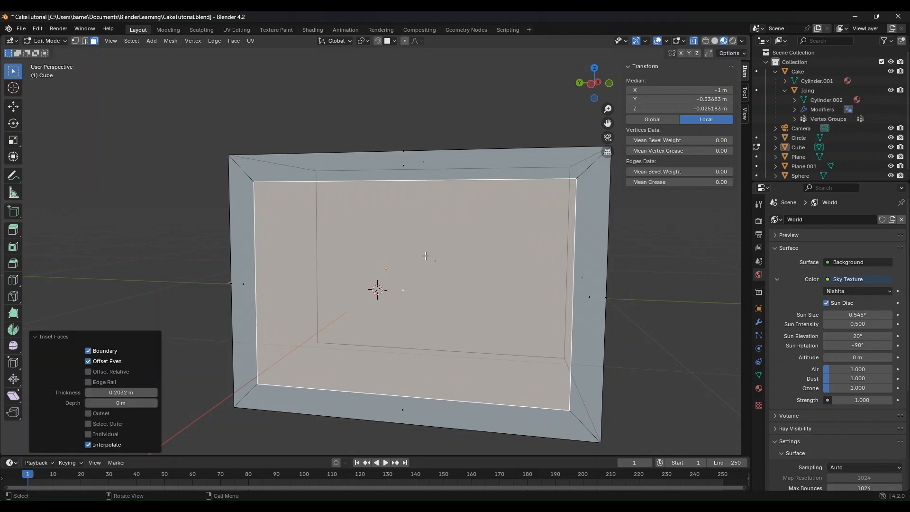
pyautogui.press('x')
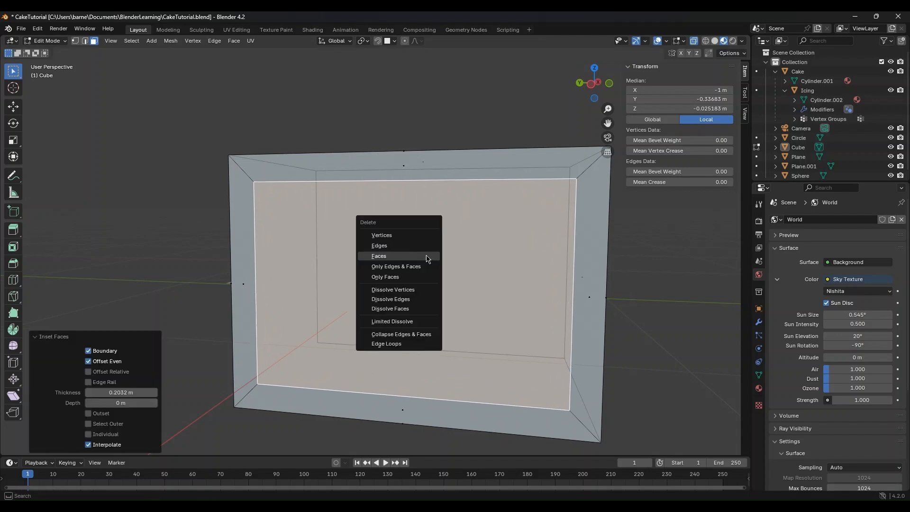
pyautogui.click(425, 257)
# In edge selection mode, raise the window opening's lower edge about 0.44 m along Z, roughly to tabletop height.
pyautogui.moveTo(429, 282)
pyautogui.mouseDown(button='middle')
pyautogui.moveTo(459, 298)
pyautogui.moveTo(443, 273)
pyautogui.mouseUp(button='middle')
pyautogui.press('2')
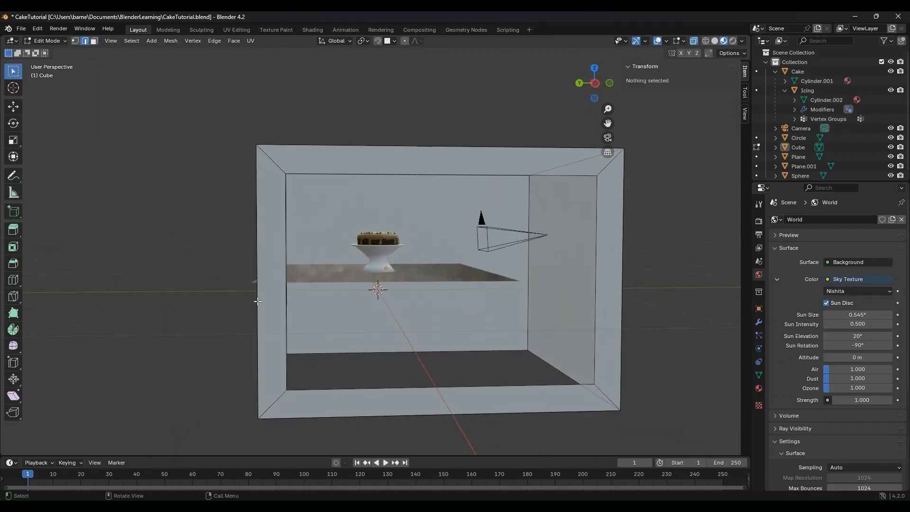
pyautogui.click(379, 388)
pyautogui.press('g')
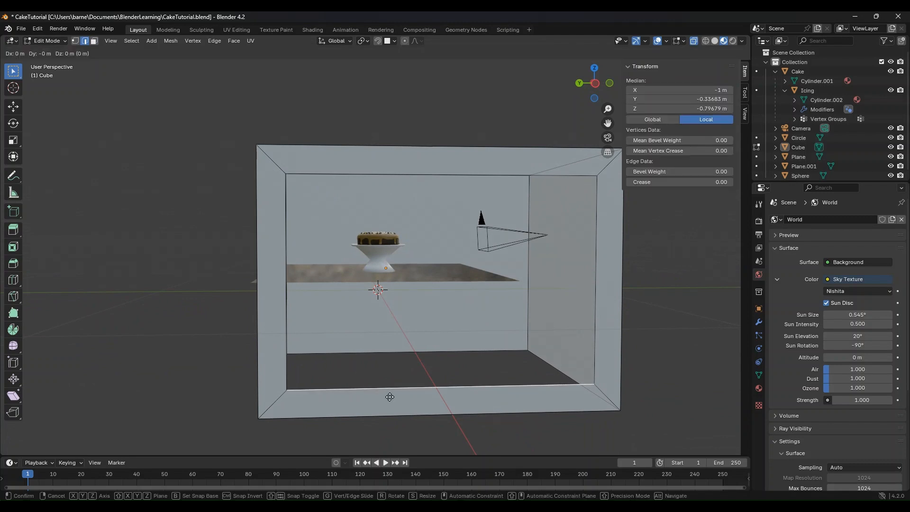
pyautogui.press('z')
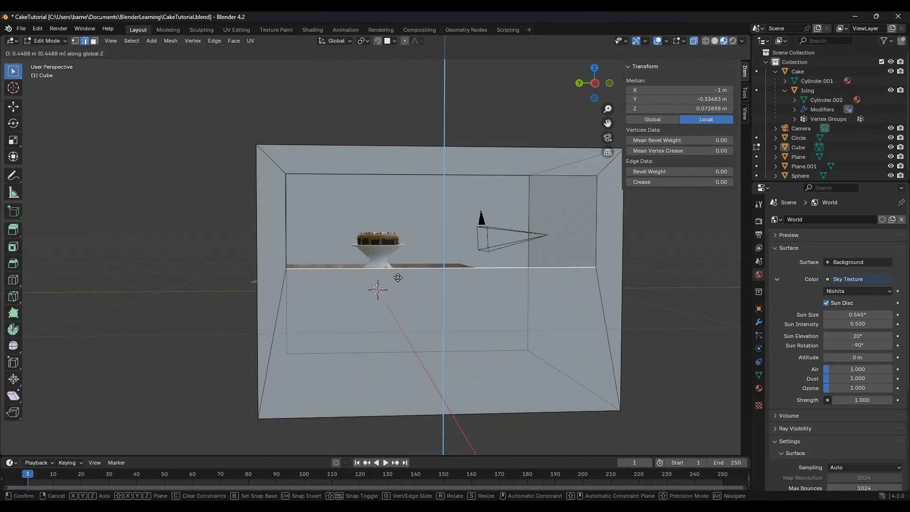
pyautogui.click(399, 278)
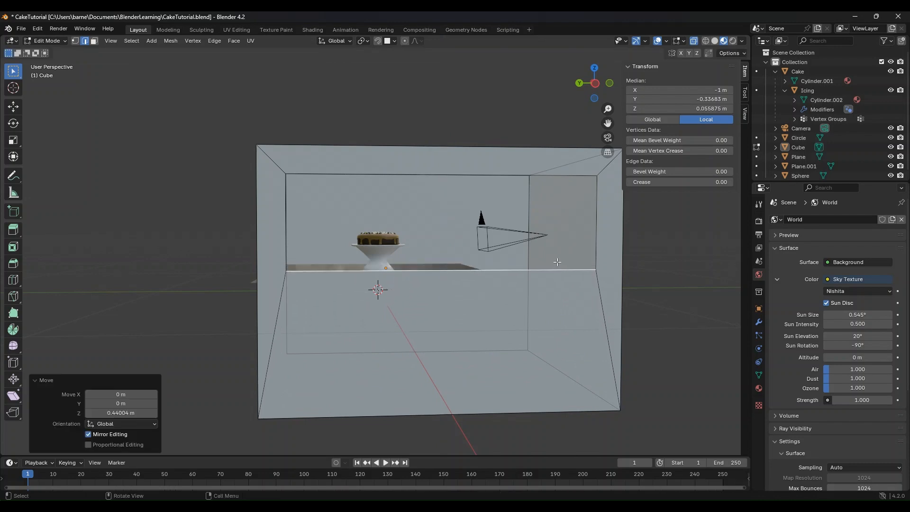
# Move the window opening's vertical edge nearest the camera about 0.53 m along Y toward the cake.
pyautogui.click(595, 230)
pyautogui.press('g')
pyautogui.press('y')
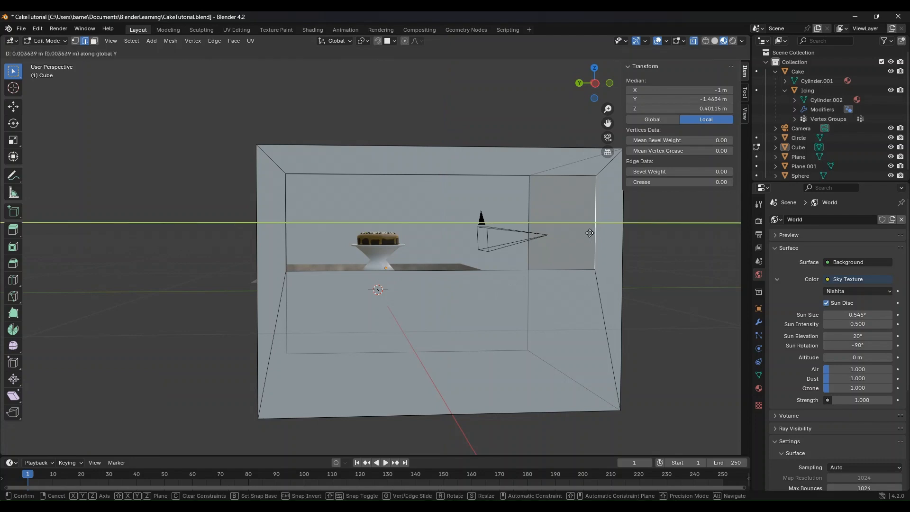
pyautogui.click(458, 240)
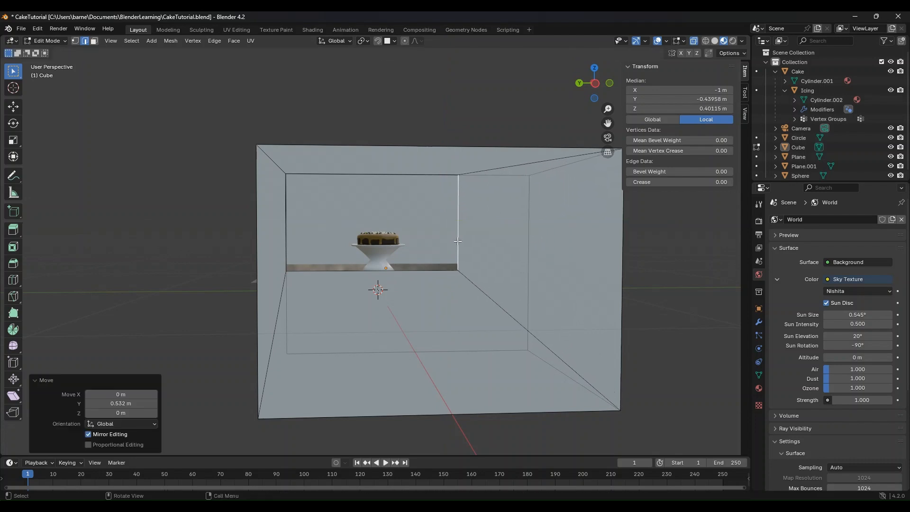
# Check the window light on the cake through the camera in rendered shading, then return to material preview outside the box.
pyautogui.click(732, 40)
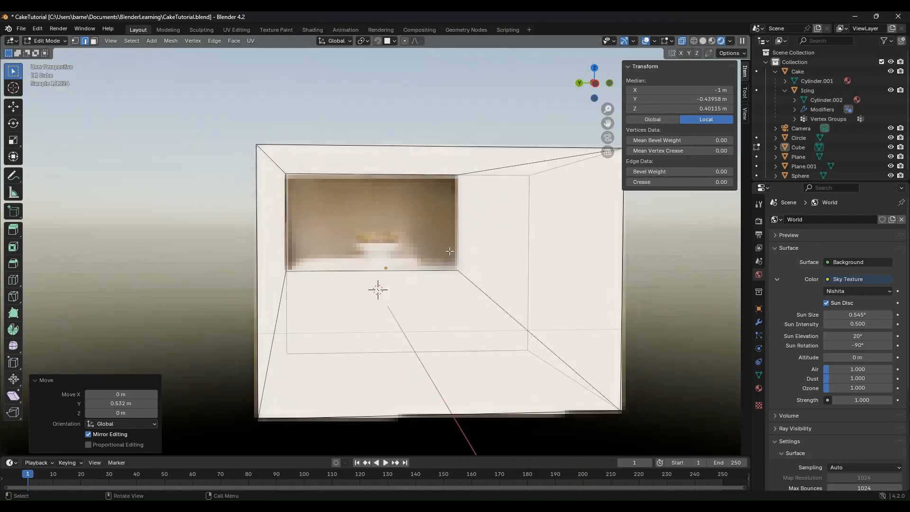
pyautogui.press('KP_0')
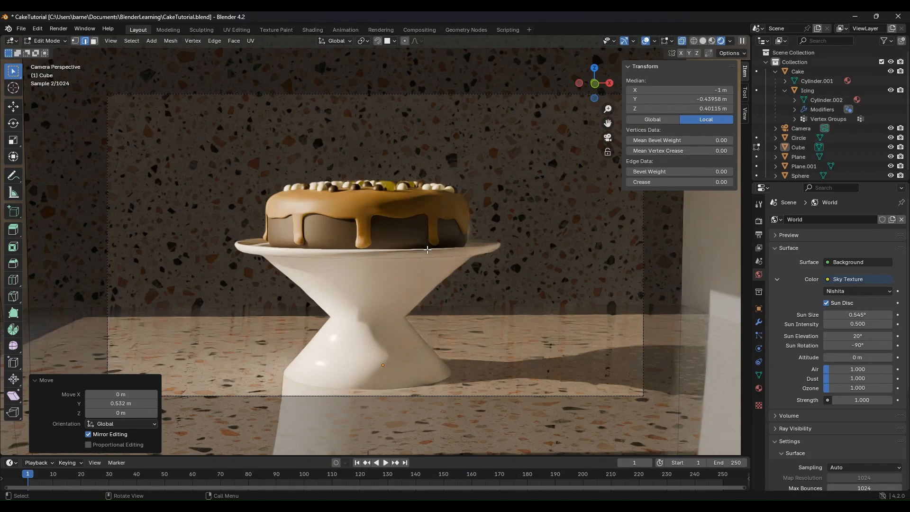
pyautogui.press('g')
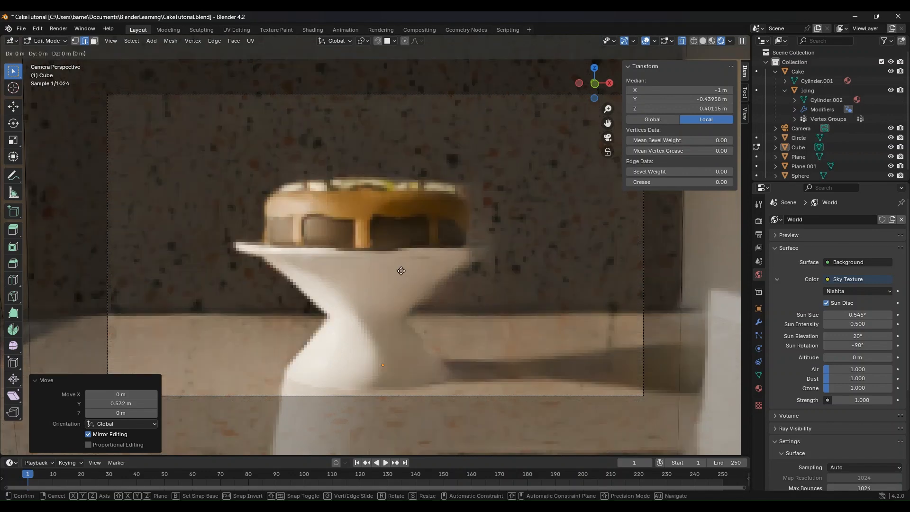
pyautogui.press('Escape')
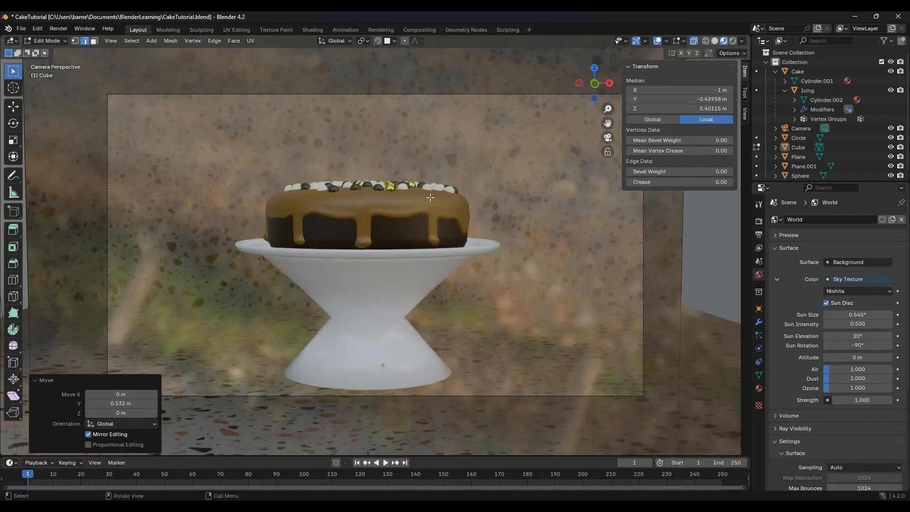
pyautogui.moveTo(428, 242); pyautogui.dragTo(522, 417, button='middle')
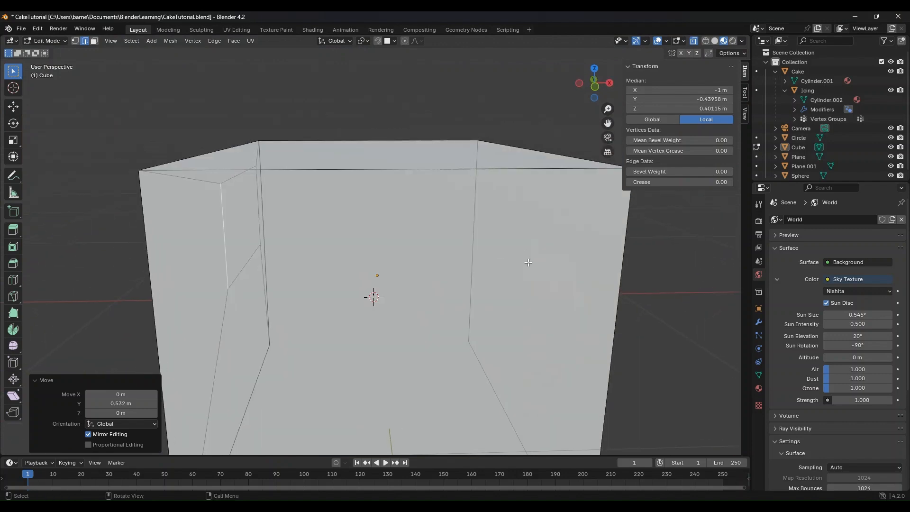
# Leave mesh editing on the room box and hide the viewport's transform values.
pyautogui.moveTo(288, 215); pyautogui.dragTo(399, 215, button='middle')
pyautogui.scroll(4, 399, 215)
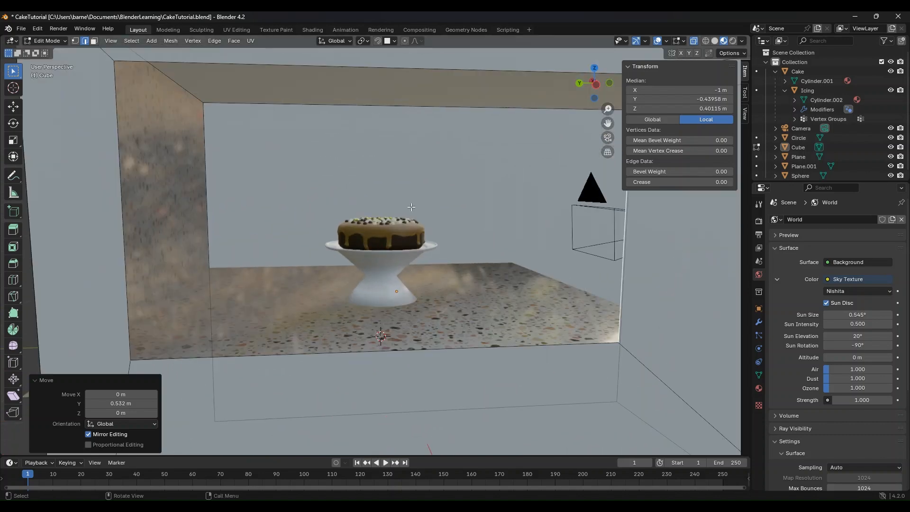
pyautogui.scroll(-3, 507, 215)
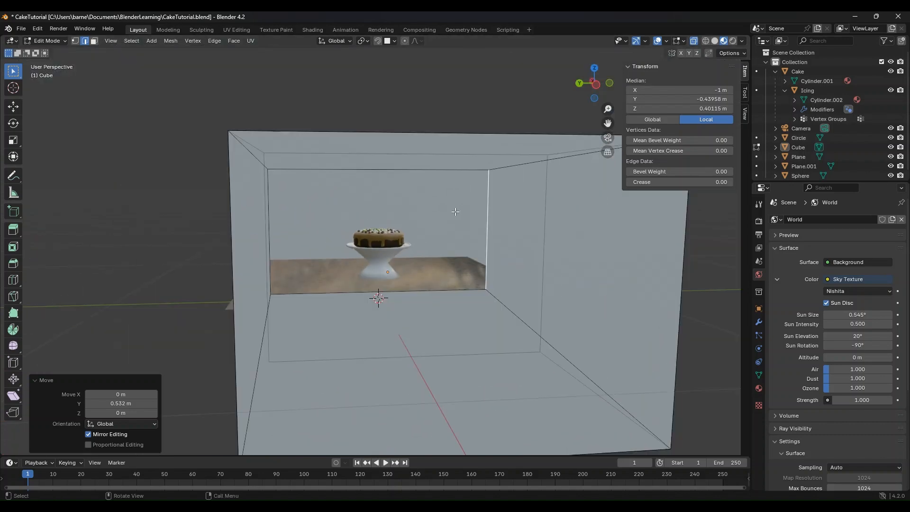
pyautogui.moveTo(420, 247)
pyautogui.mouseDown(button='middle')
pyautogui.moveTo(446, 250)
pyautogui.moveTo(425, 251)
pyautogui.mouseUp(button='middle')
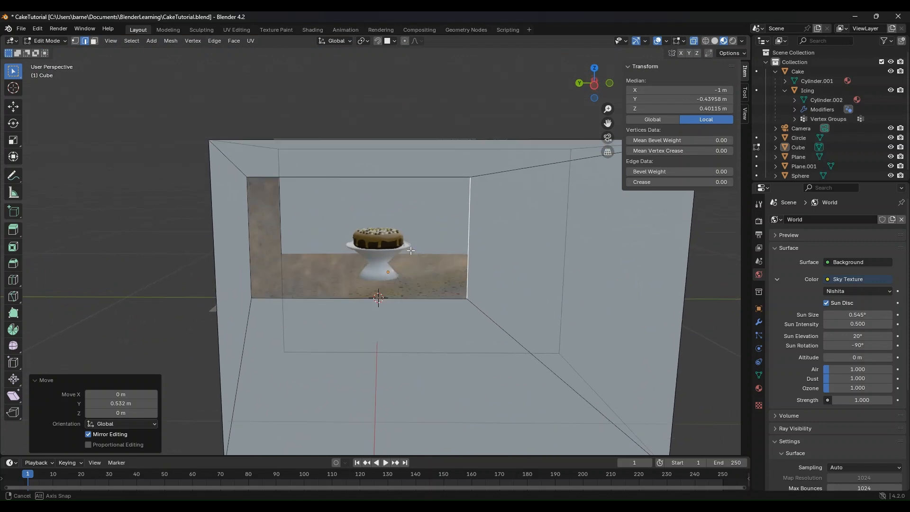
pyautogui.press('Tab')
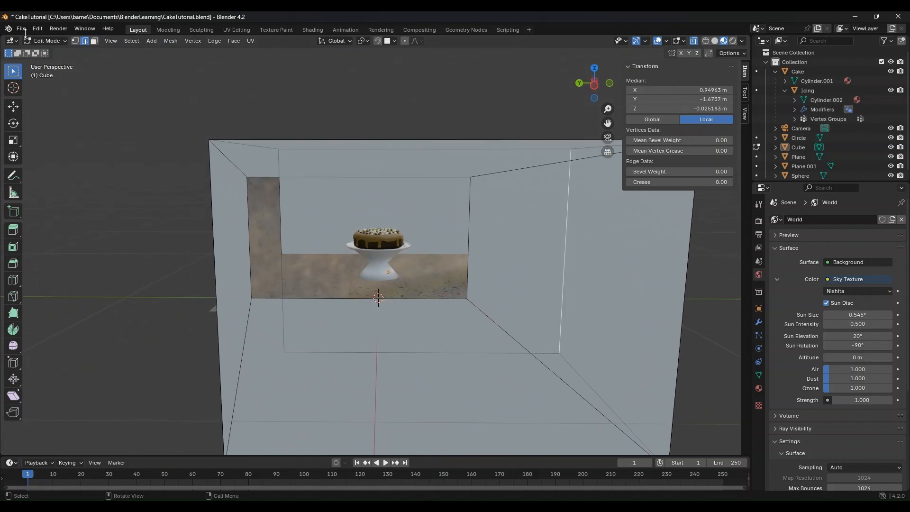
pyautogui.click(546, 297)
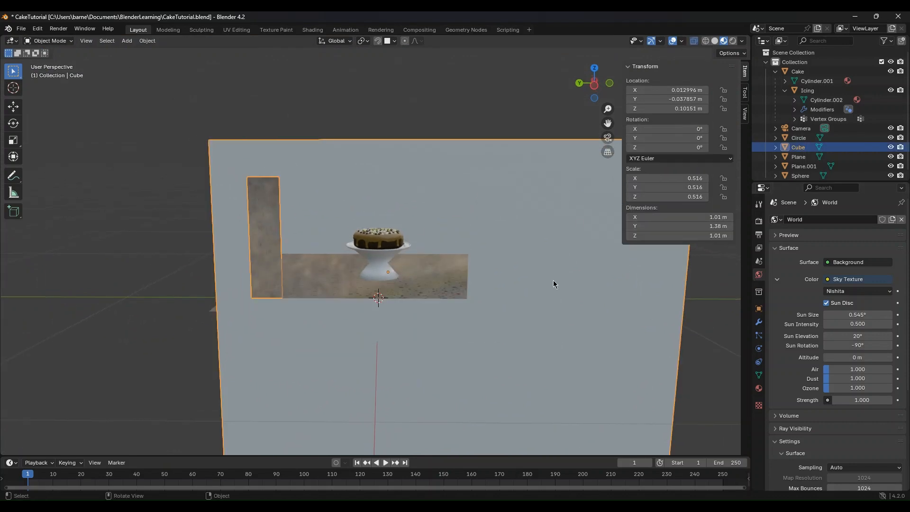
pyautogui.press('n')
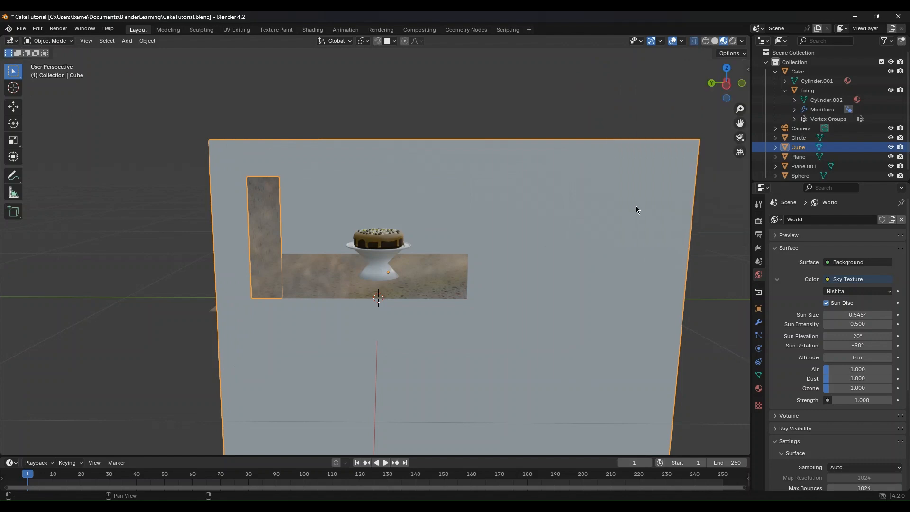
# Give the room box a new material named "cube".
pyautogui.click(758, 388)
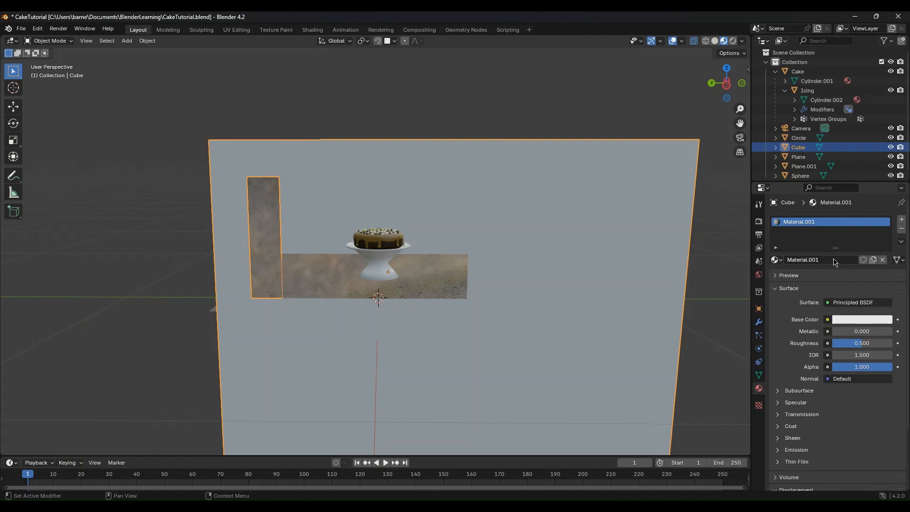
pyautogui.click(832, 261)
pyautogui.write('cube')
pyautogui.press('Return')
pyautogui.click(851, 322)
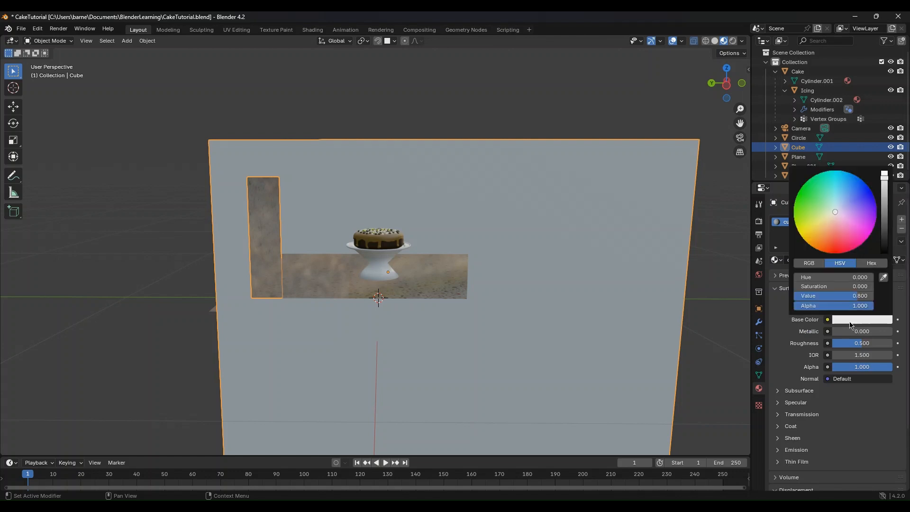
# Add a second material named "wall" to the room box and set its base color to black.
pyautogui.click(902, 220)
pyautogui.click(842, 274)
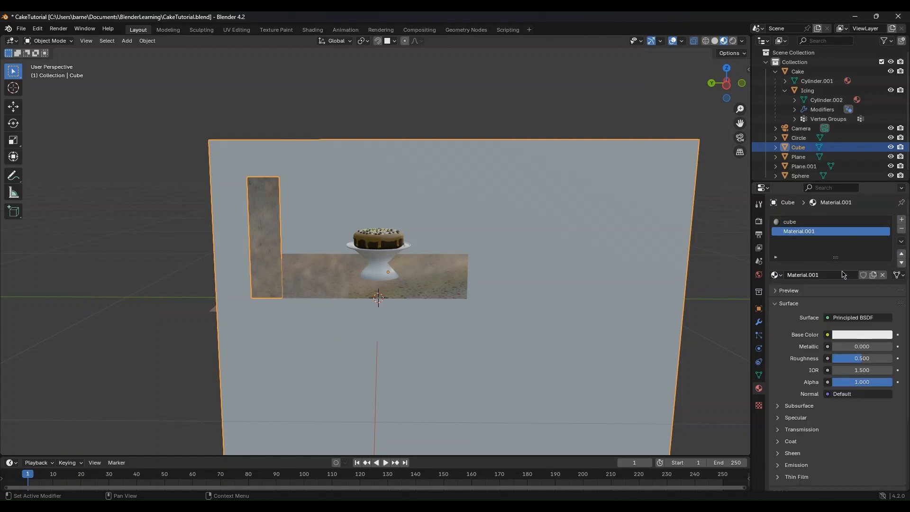
pyautogui.doubleClick(828, 275)
pyautogui.hotkey('ctrl', 'a')
pyautogui.press('BackSpace')
pyautogui.write('wall')
pyautogui.press('Return')
pyautogui.click(840, 338)
pyautogui.moveTo(888, 198); pyautogui.dragTo(885, 268)
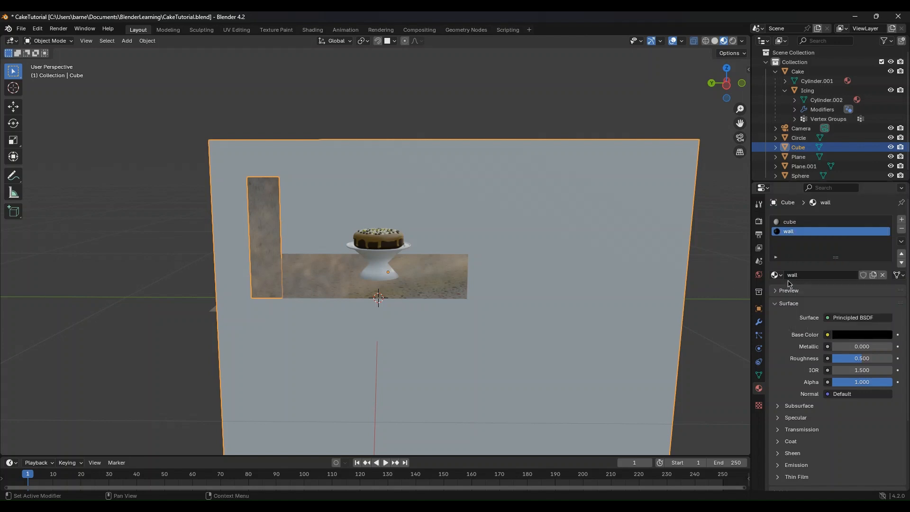
# In face selection mode, assign the wall material to the box's +X face opposite the window opening, and return to Object Mode.
pyautogui.press('Tab')
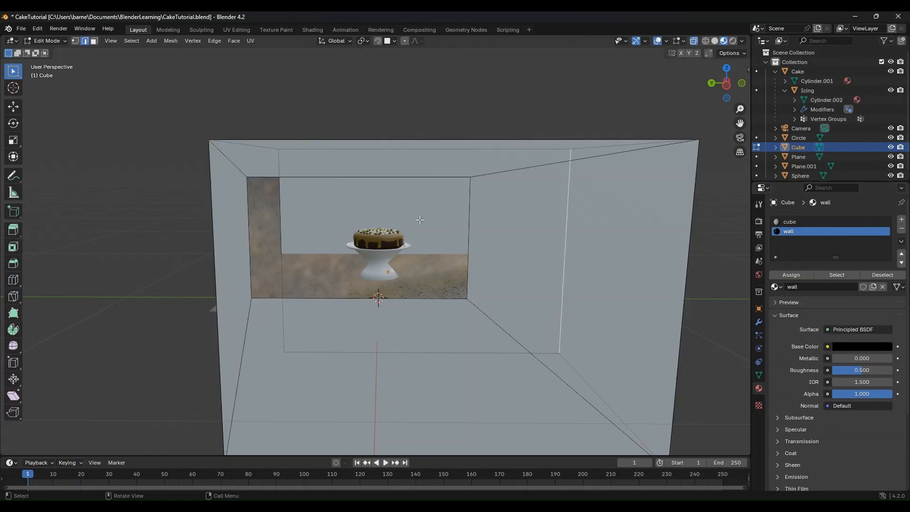
pyautogui.click(94, 41)
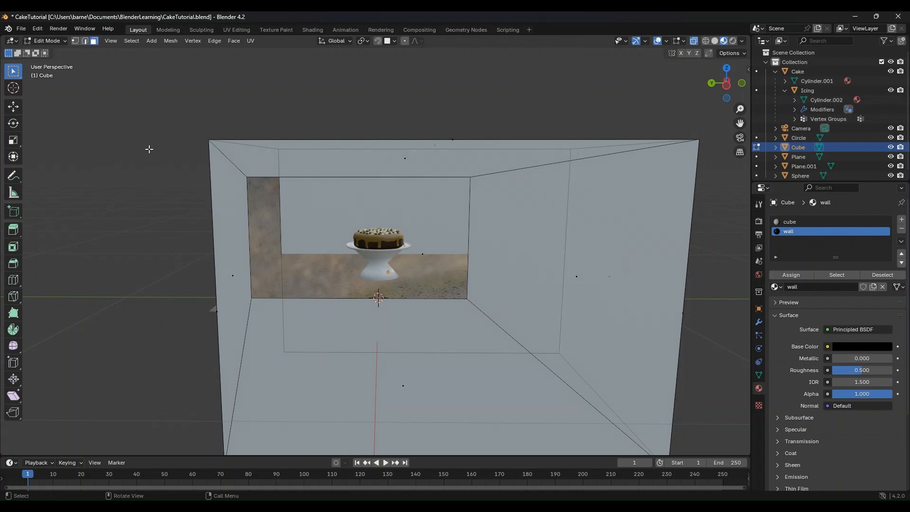
pyautogui.click(427, 250)
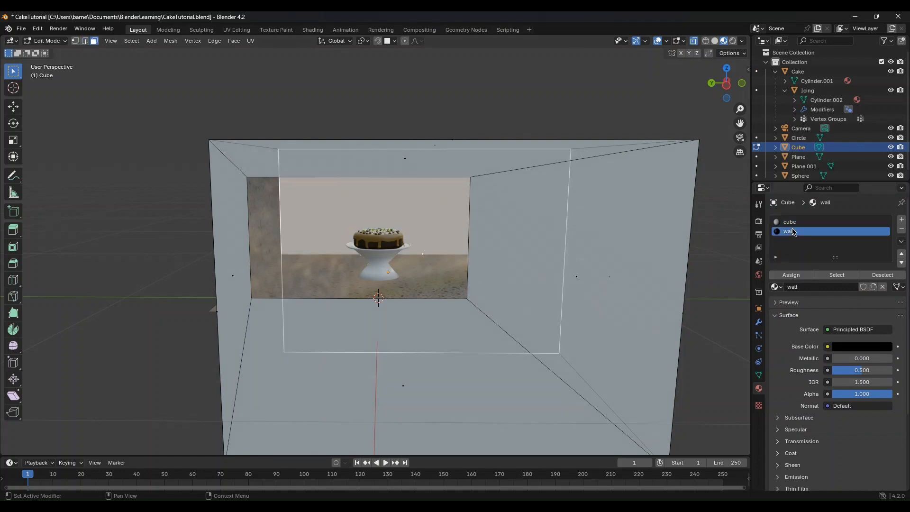
pyautogui.click(797, 277)
pyautogui.click(587, 113)
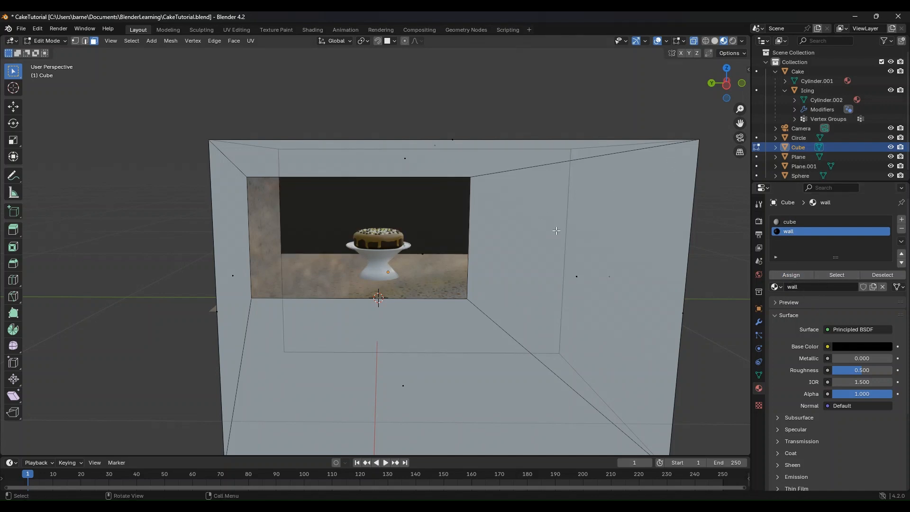
pyautogui.press('Tab')
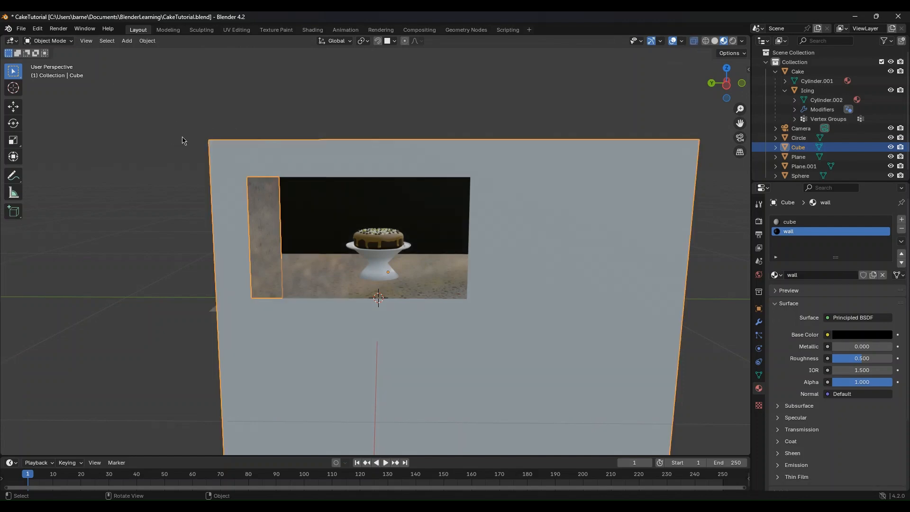
# Look through the camera in rendered shading and raise the camera about 0.027 m along Z.
pyautogui.press('KP_0')
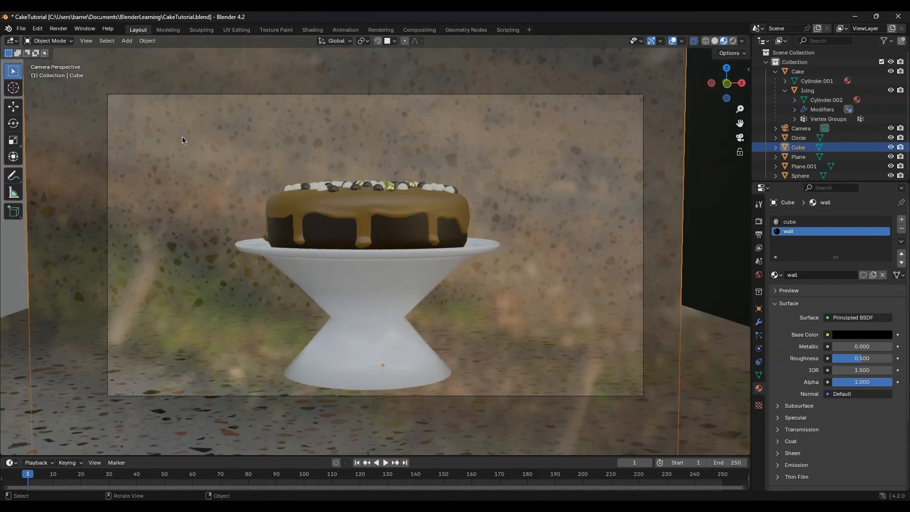
pyautogui.click(734, 41)
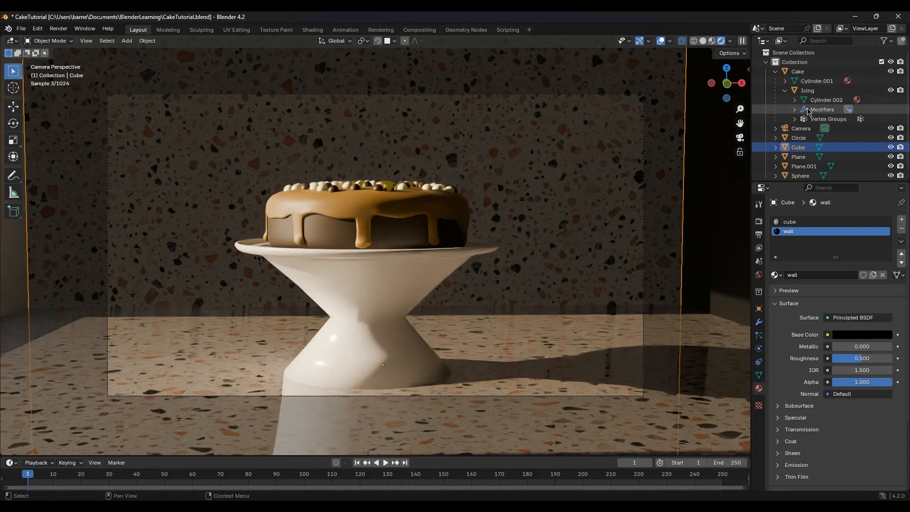
pyautogui.click(796, 129)
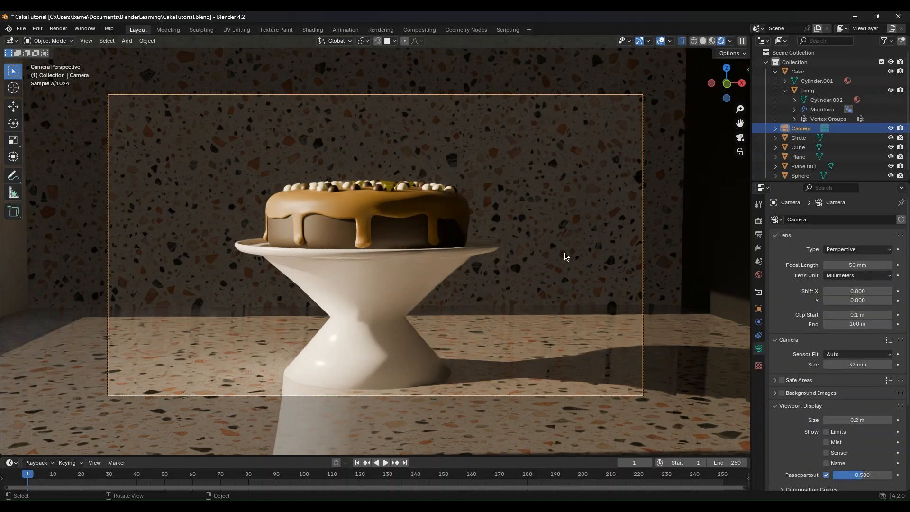
pyautogui.press('g')
pyautogui.press('z')
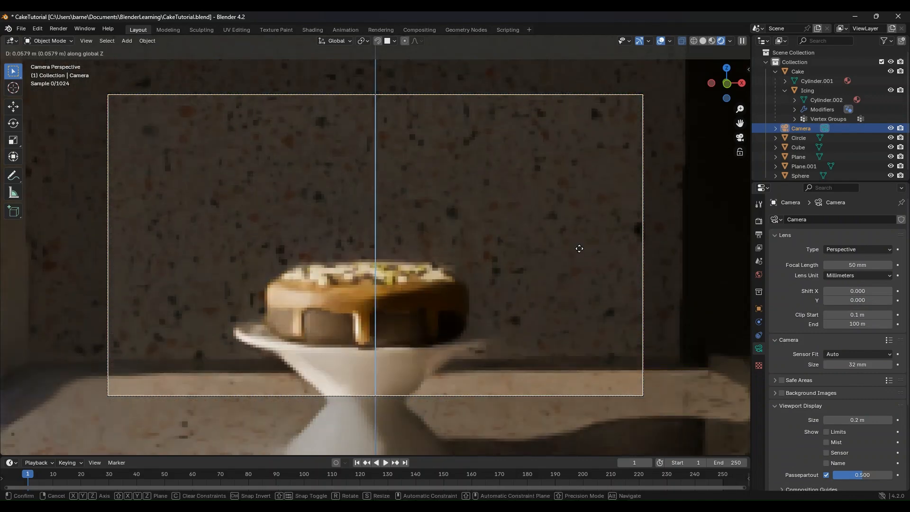
pyautogui.click(580, 255)
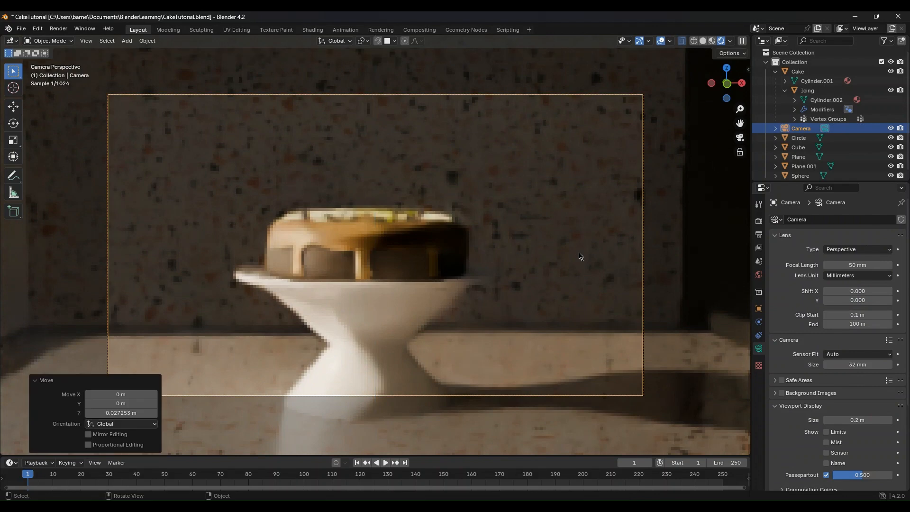
# Switch to material preview and rotate the camera about -7° around the X axis to tilt it downward.
pyautogui.click(712, 41)
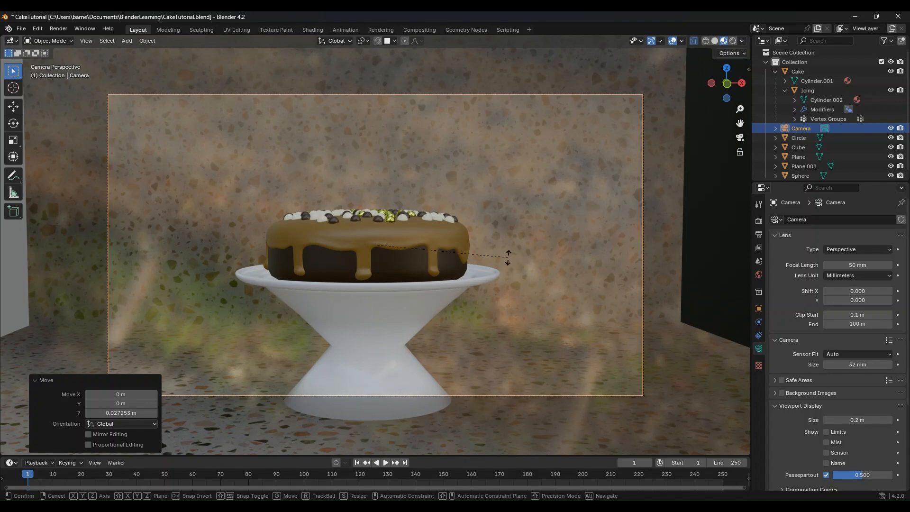
pyautogui.press('r')
pyautogui.press('x')
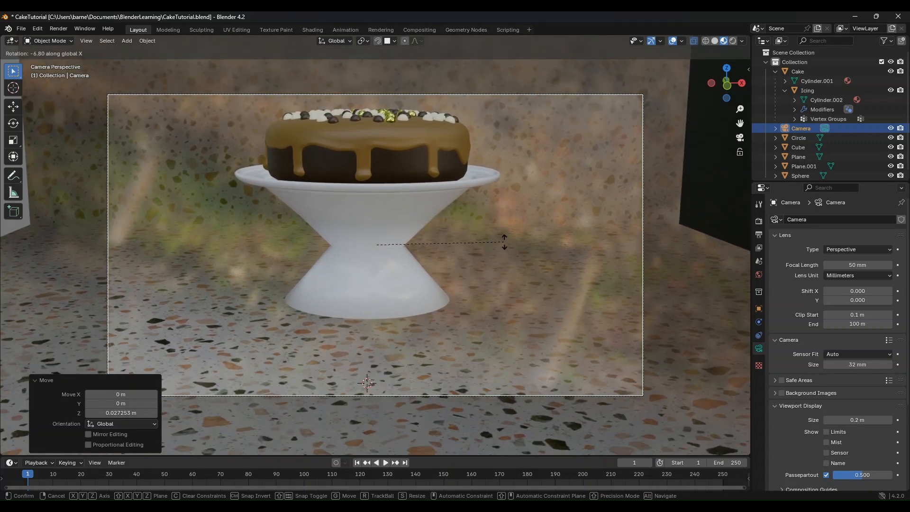
pyautogui.click(504, 241)
# Raise the camera about 0.059 m along Z to frame the whole cake and its stand.
pyautogui.press('g')
pyautogui.press('z')
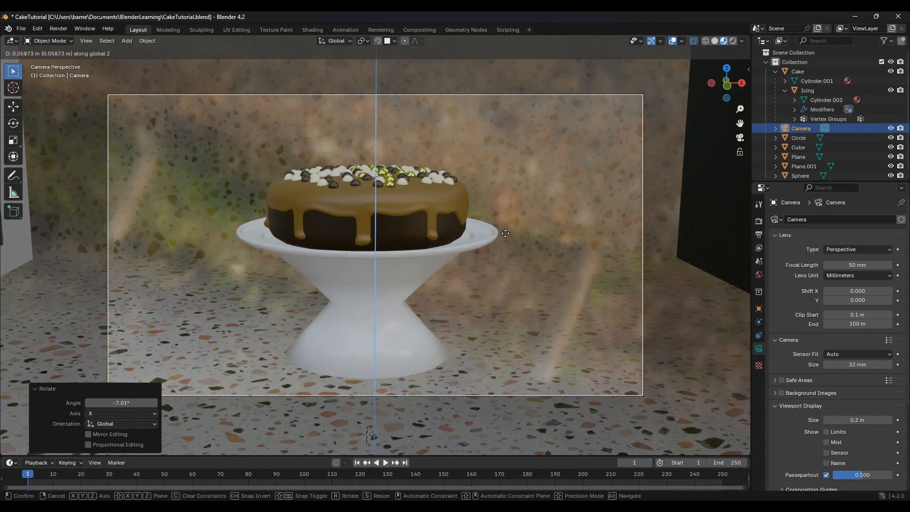
pyautogui.click(506, 233)
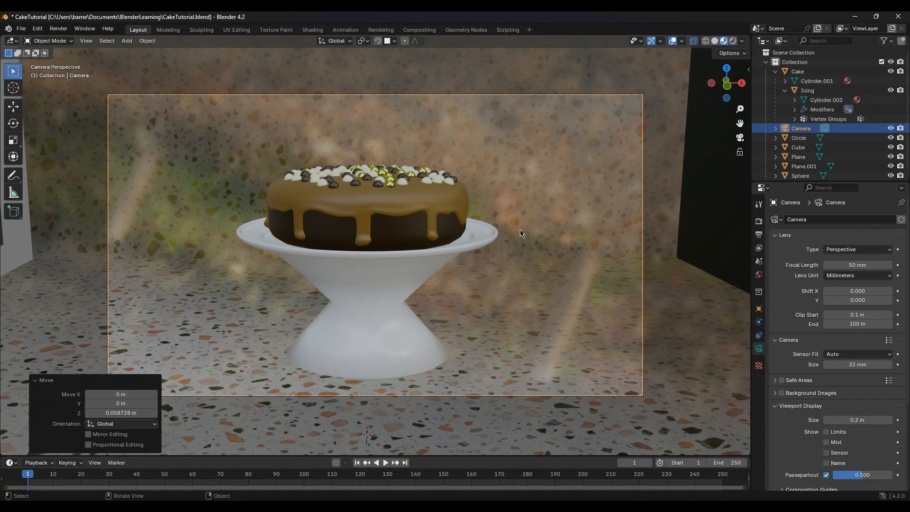